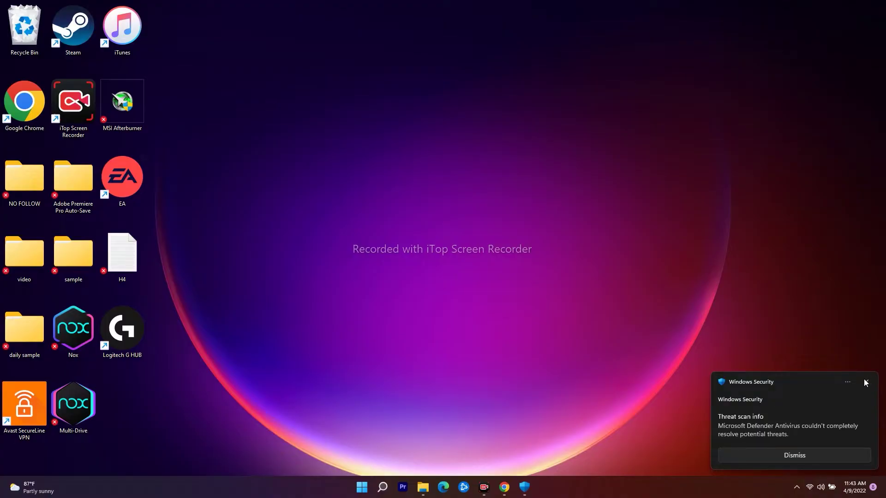
- Dismiss the Windows Security notification and check which account is signed in to the Microsoft Store
left_click(866, 383)
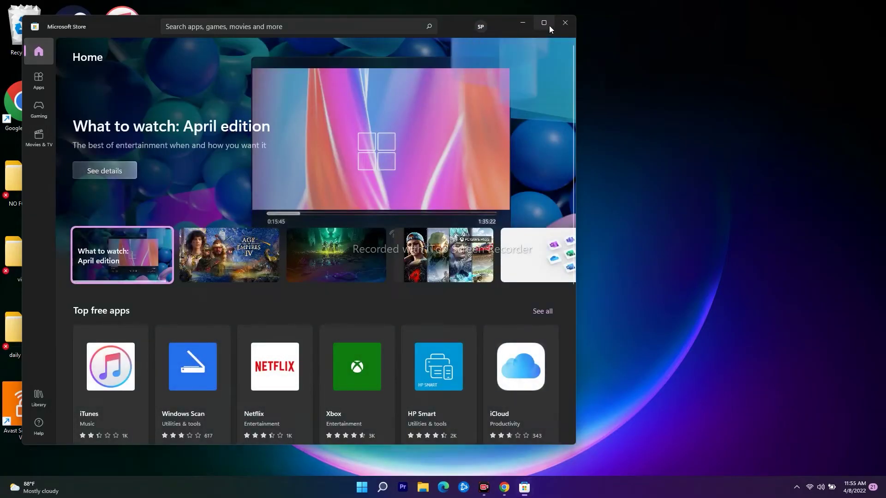
left_click(549, 26)
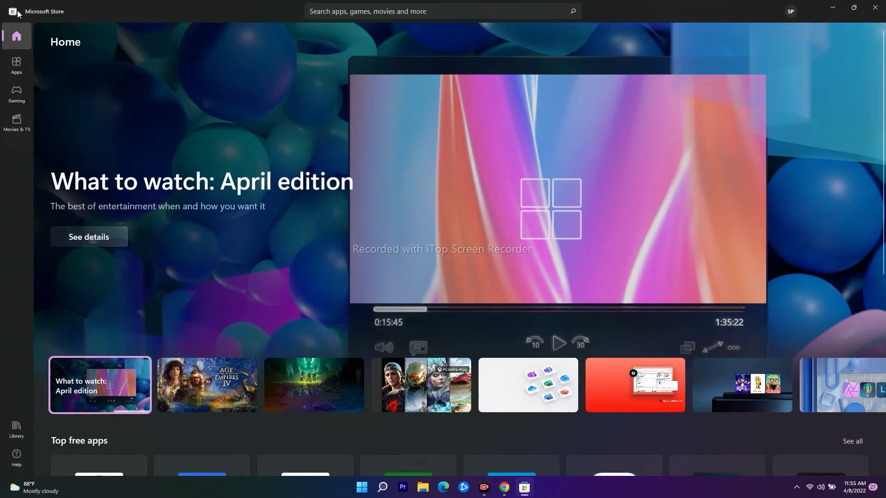
left_click(790, 11)
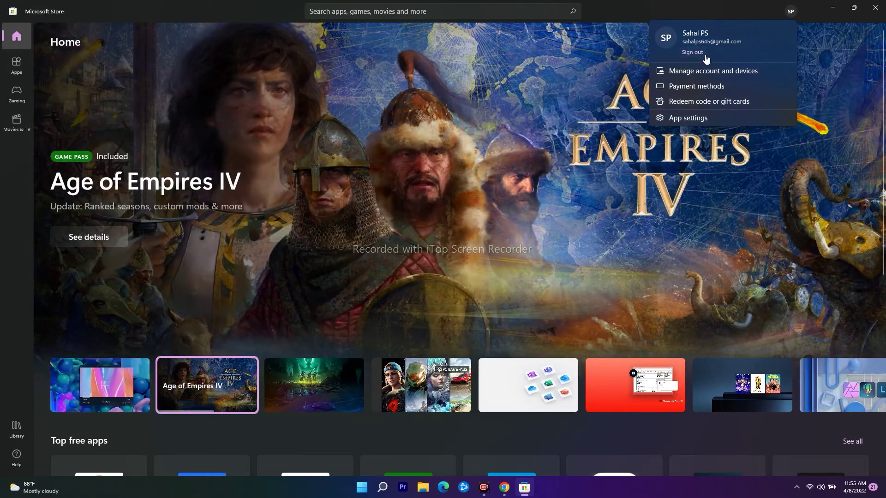
left_click(692, 147)
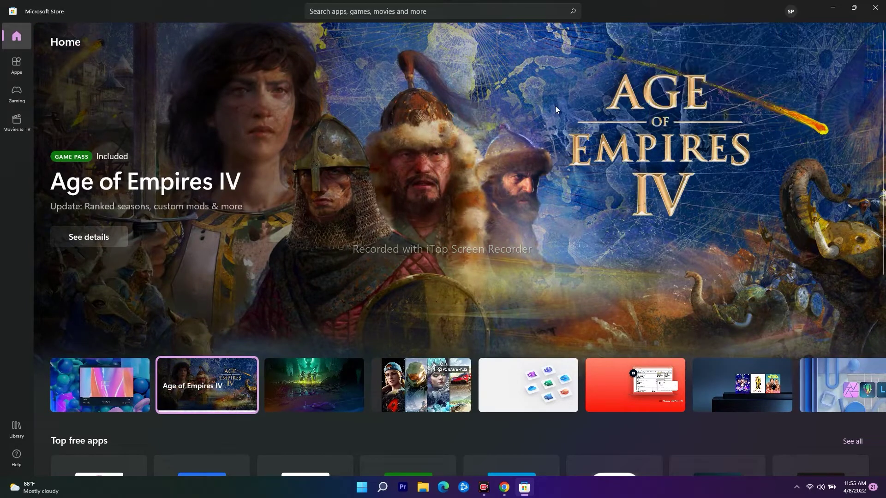
left_click(832, 8)
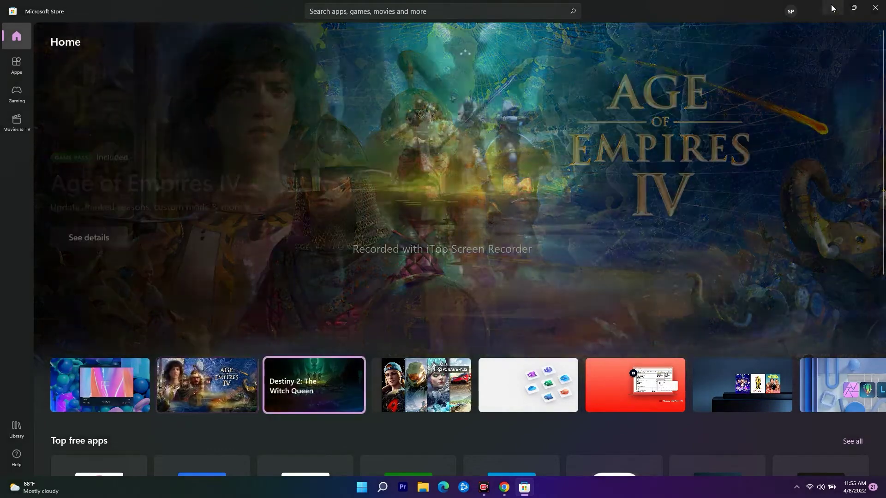
- Turn on automatic time zone setting in the Windows date and time settings, and check the Microsoft Store again
left_click(856, 486)
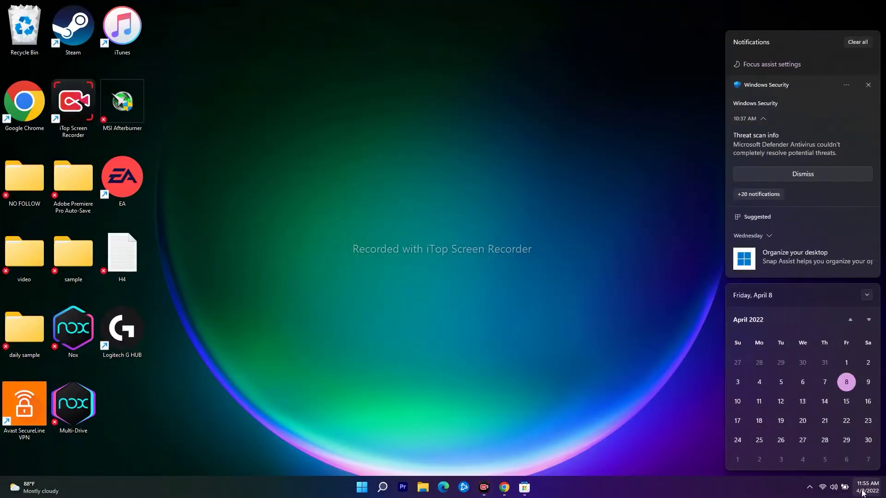
right_click(854, 487)
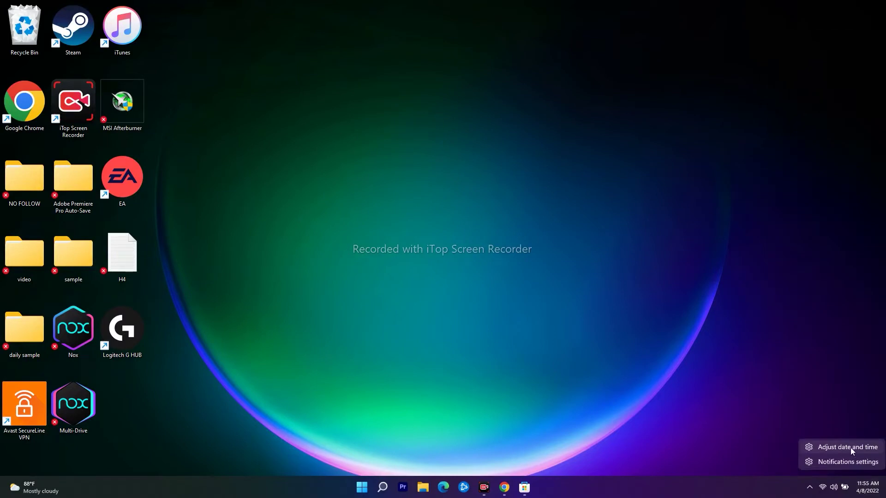
left_click(857, 447)
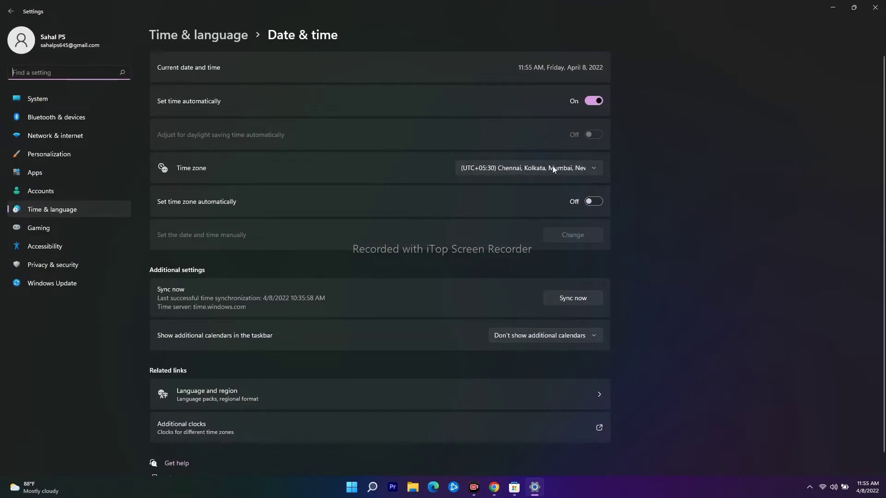
left_click(596, 201)
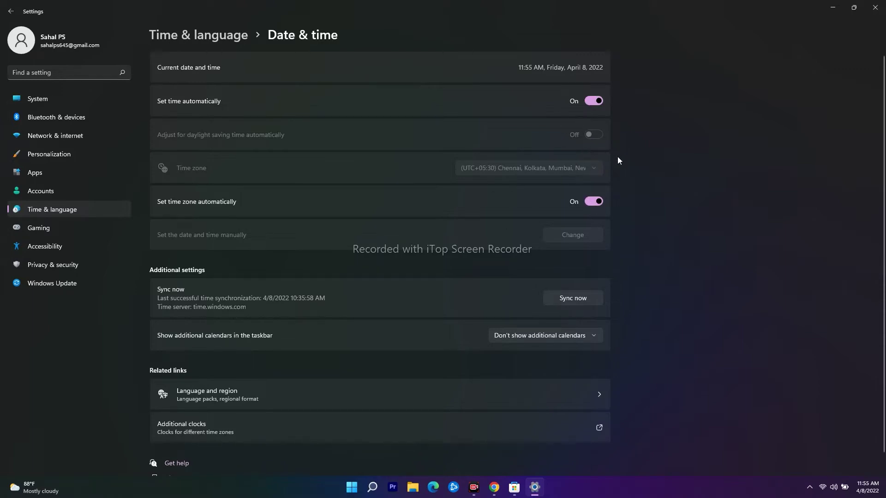
left_click(874, 7)
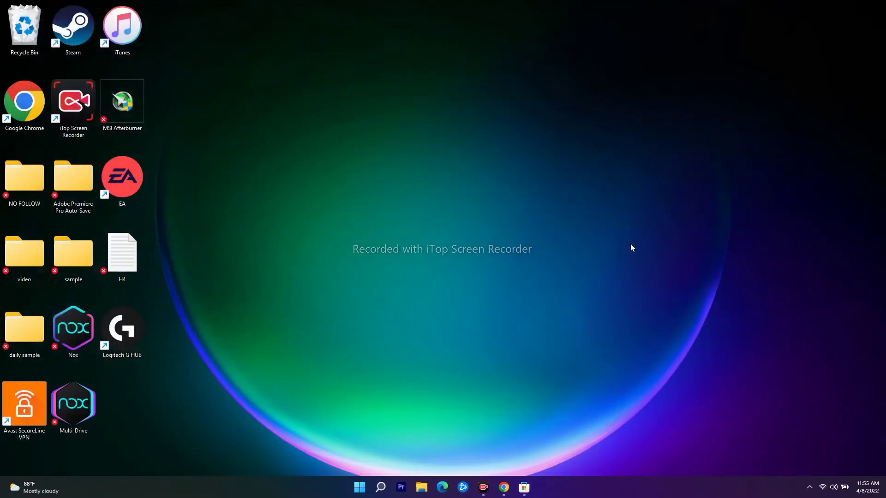
left_click(525, 489)
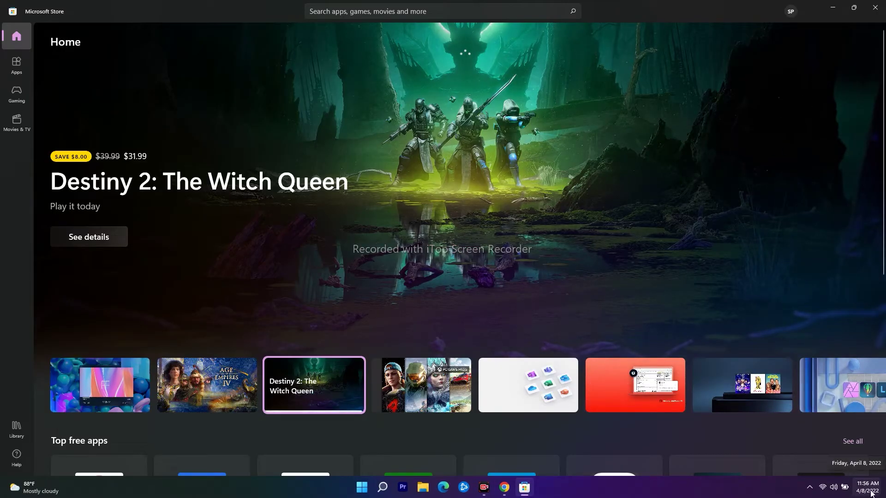
left_click(826, 8)
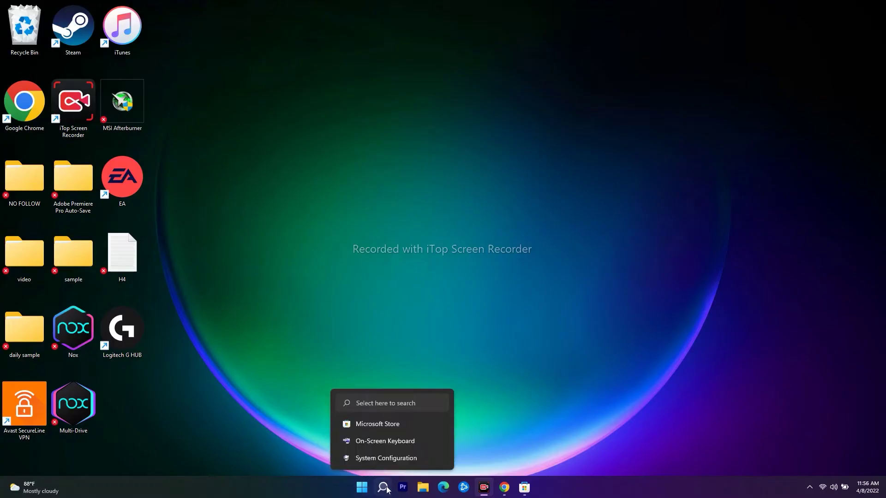
- Open the list of other troubleshooters in the system troubleshooting section of Windows Settings
left_click(382, 487)
type("settings")
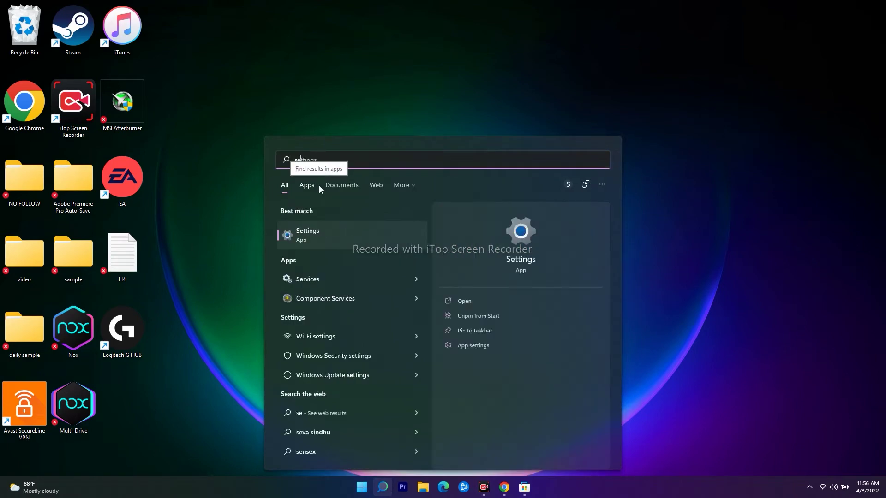
left_click(326, 235)
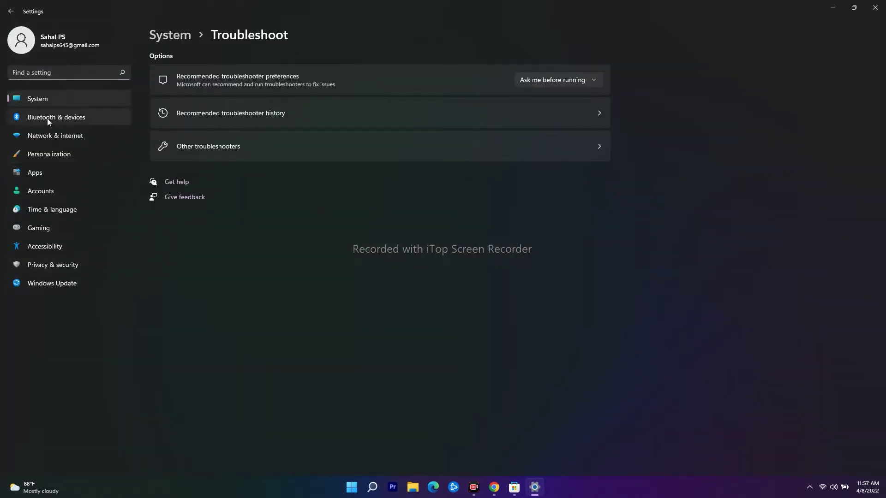
left_click(42, 99)
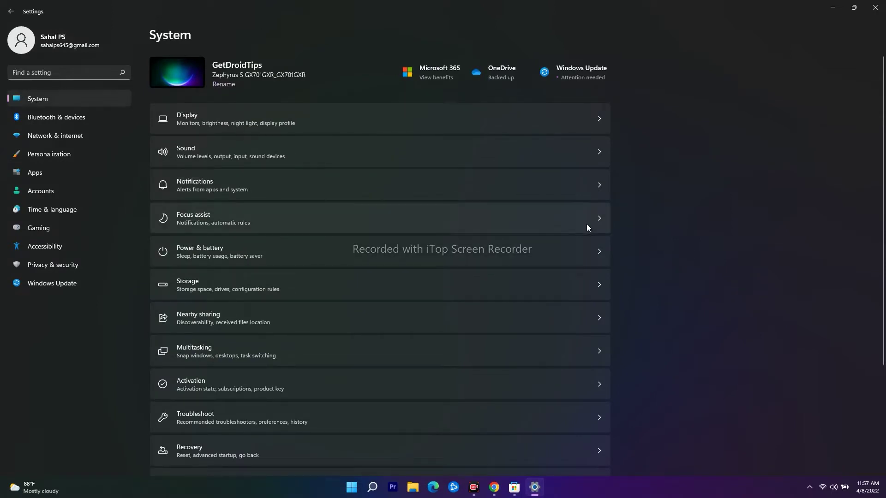
scroll(586, 223, "down", 3)
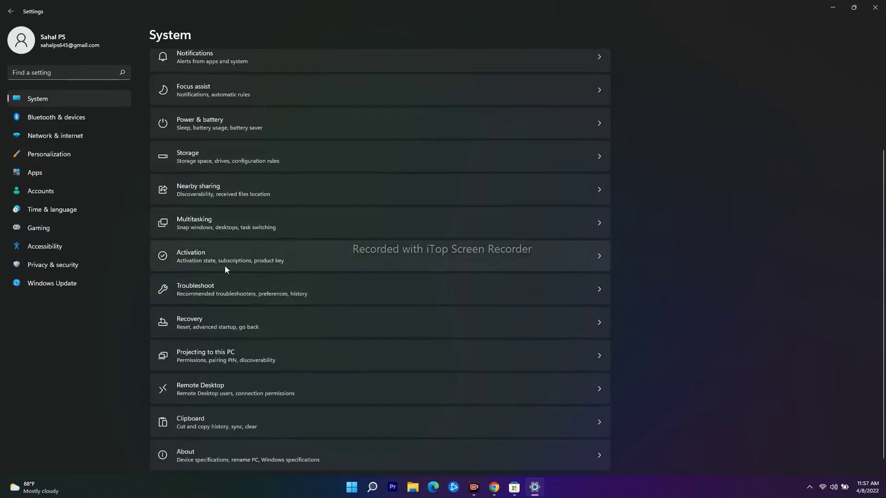
left_click(198, 286)
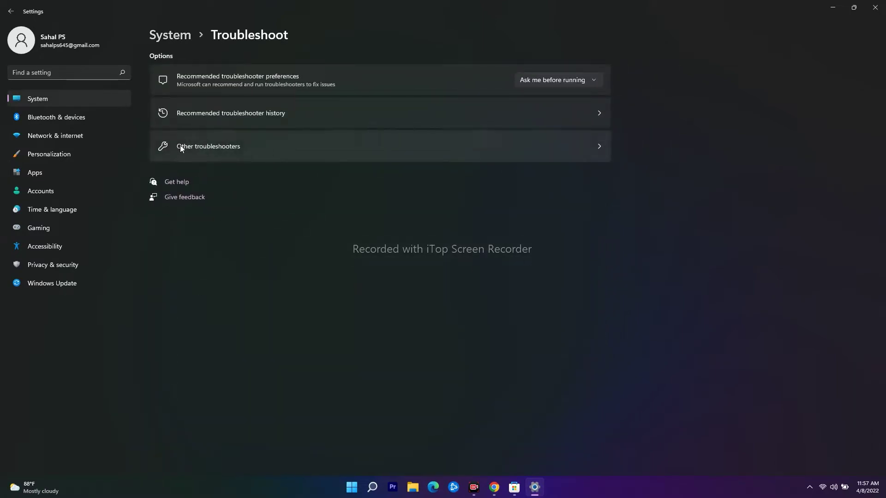
left_click(211, 150)
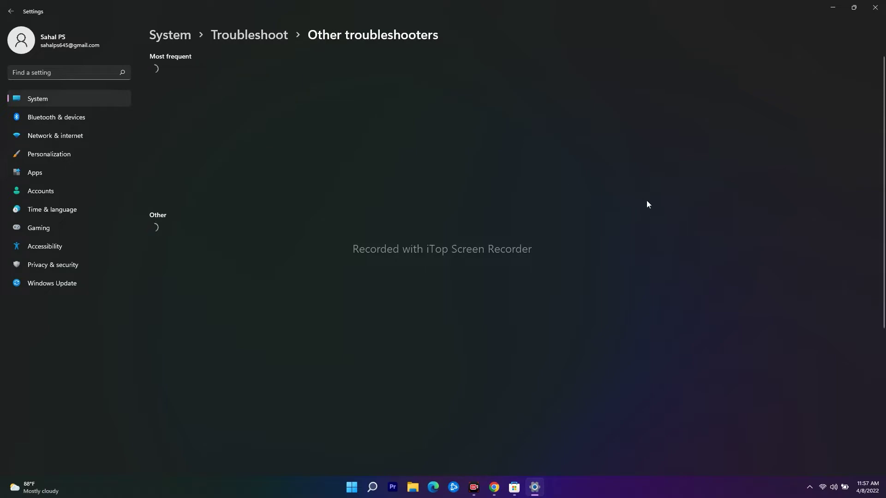
- Run the Windows Store Apps troubleshooter through all its suggestions without resetting an app, and close it
scroll(746, 212, "down", 5)
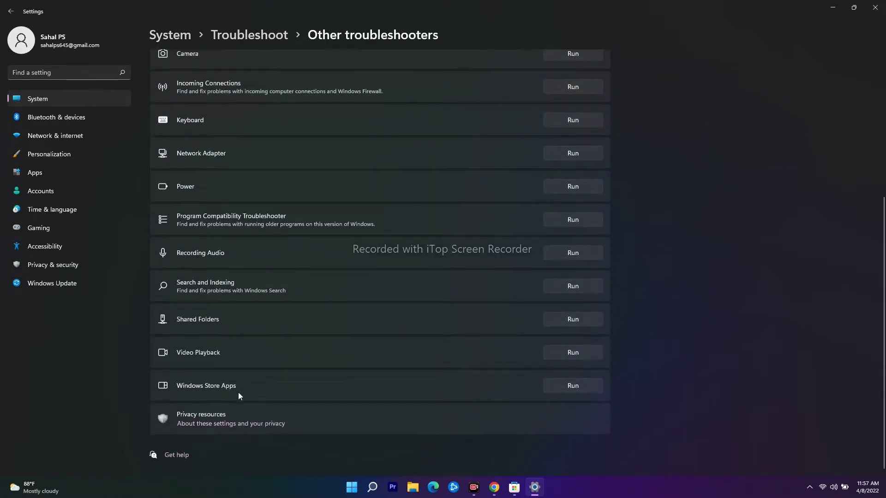
left_click(578, 389)
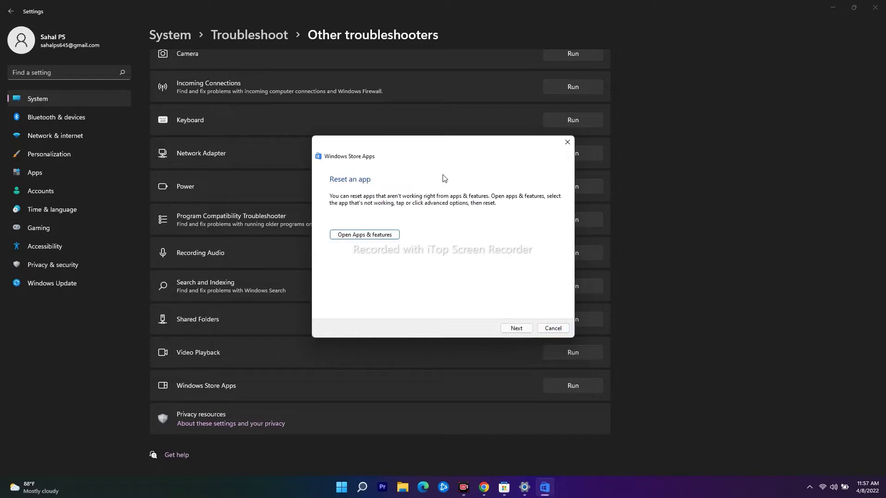
left_click(523, 331)
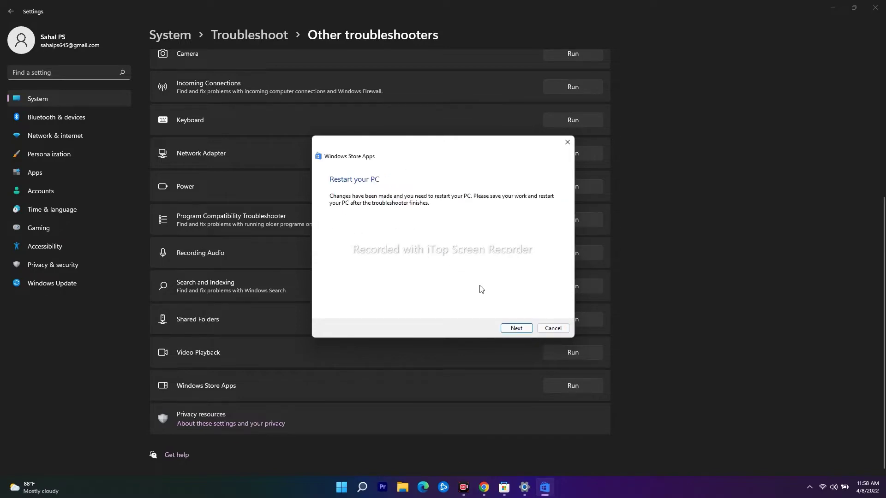
left_click(520, 330)
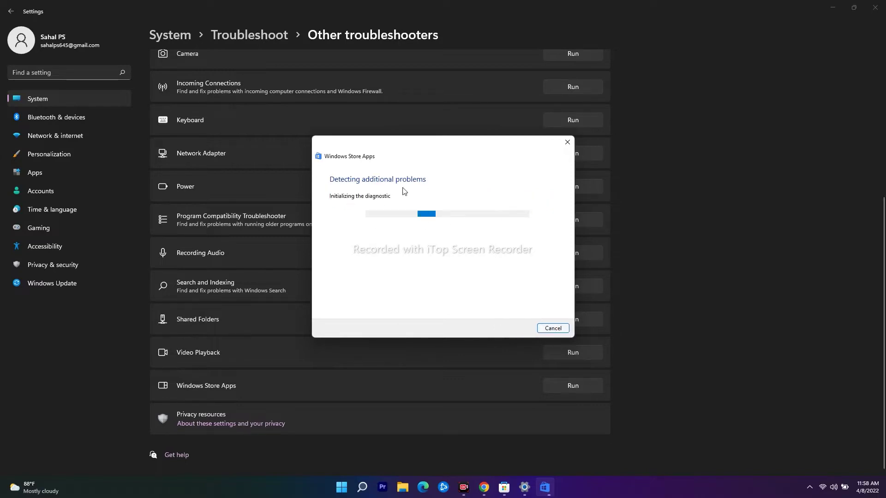
left_click_drag(440, 141, 635, 194)
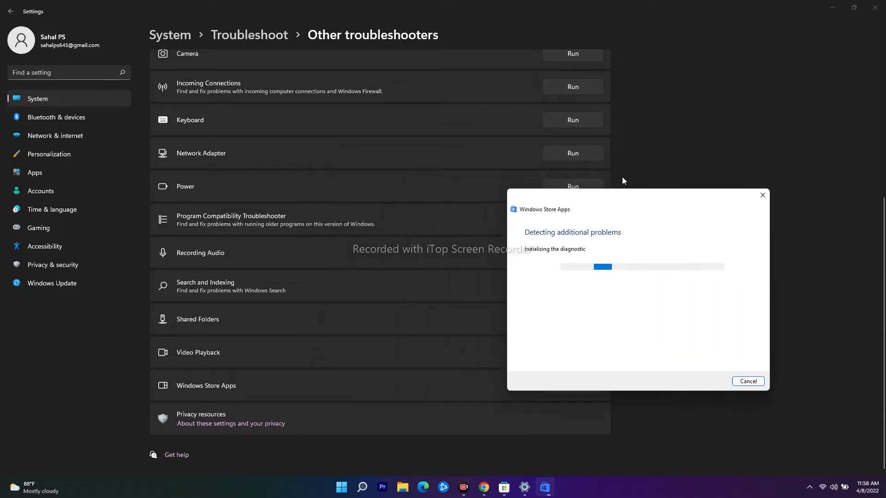
left_click(833, 7)
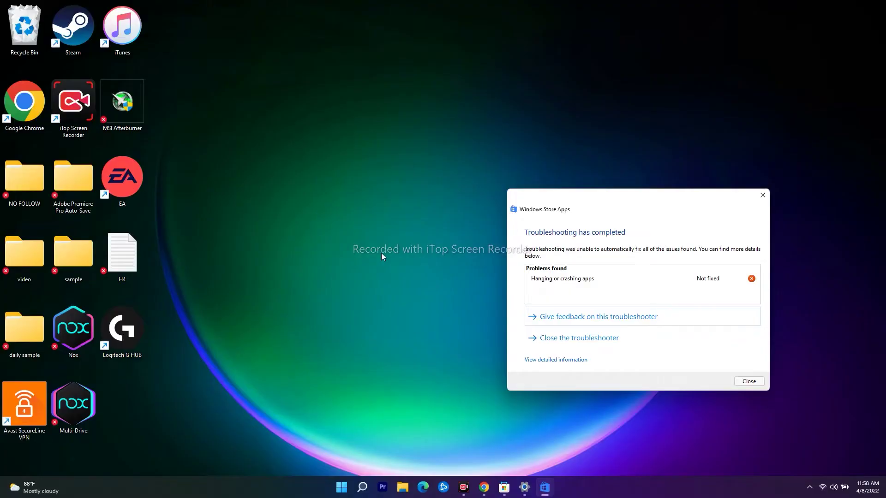
left_click(749, 381)
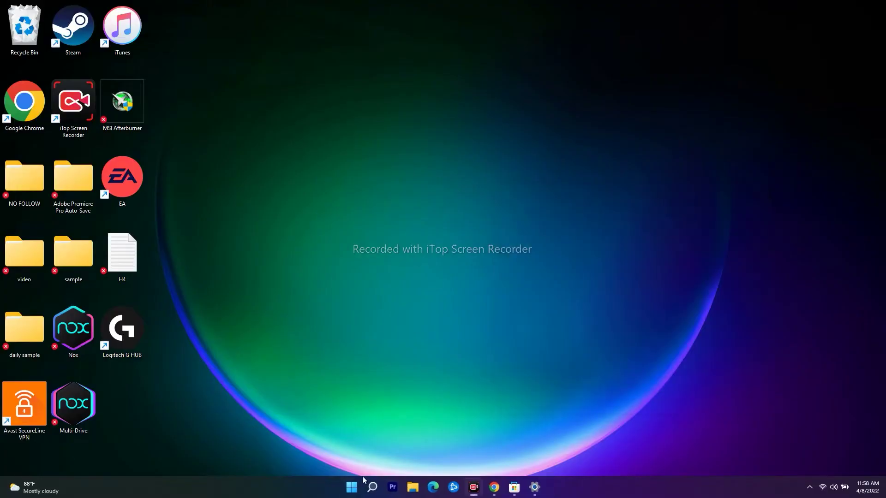
- Reset the Microsoft Store cache by running wsreset, and minimize the store window once it opens
left_click(373, 488)
type("w")
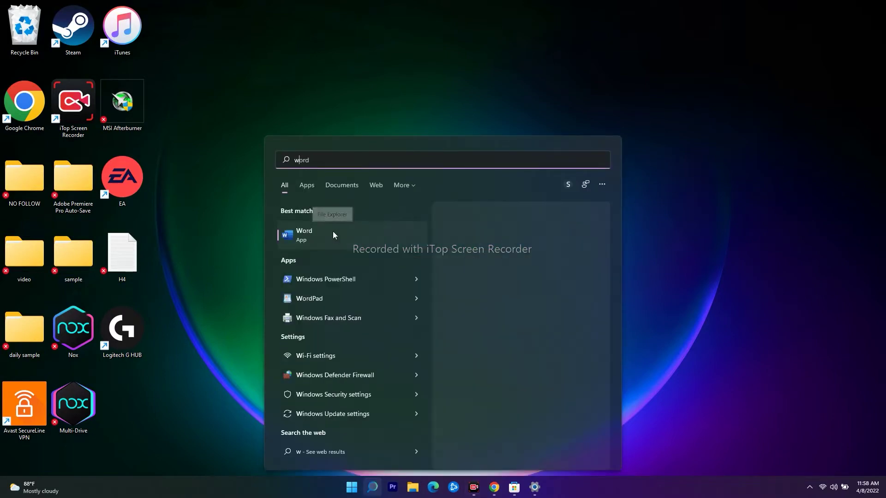
type("sreset")
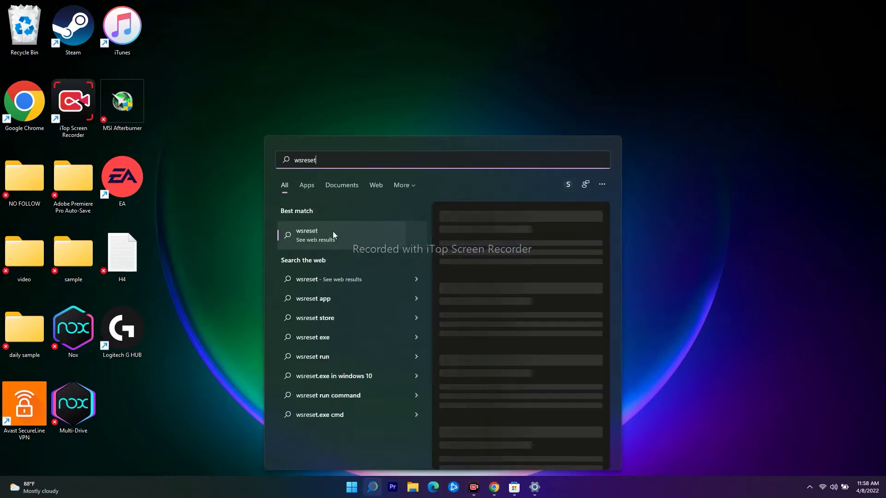
left_click(319, 238)
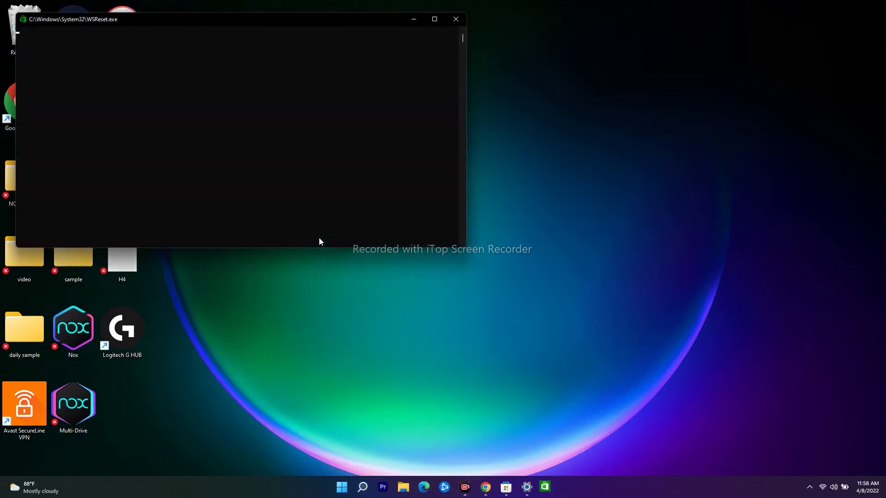
left_click_drag(209, 24, 419, 62)
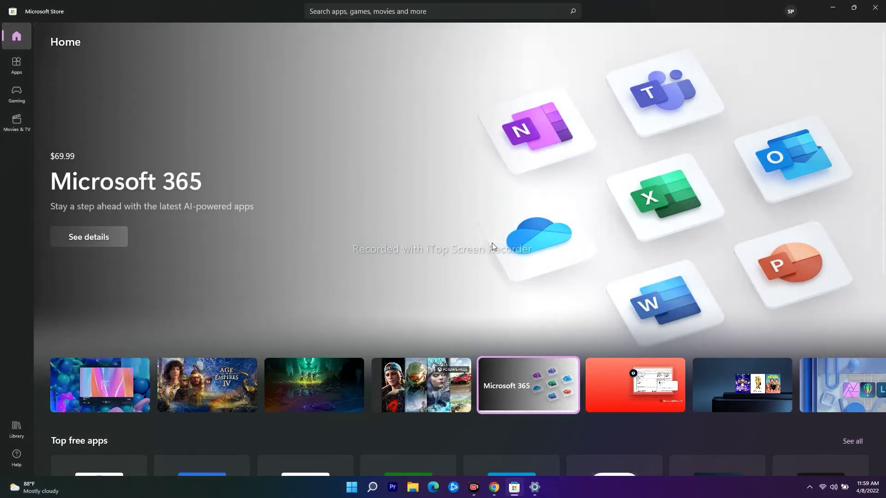
left_click(834, 10)
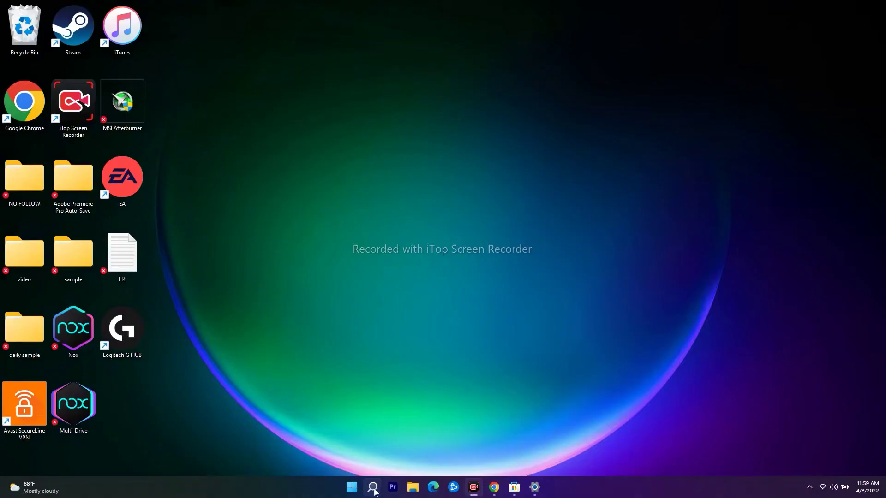
- Check Windows Update in Settings for pending updates, and close Settings
left_click(374, 489)
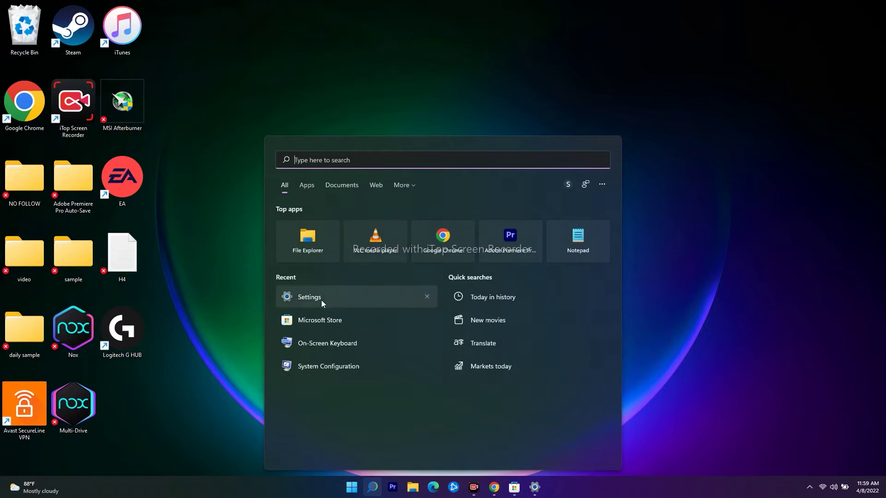
left_click(321, 300)
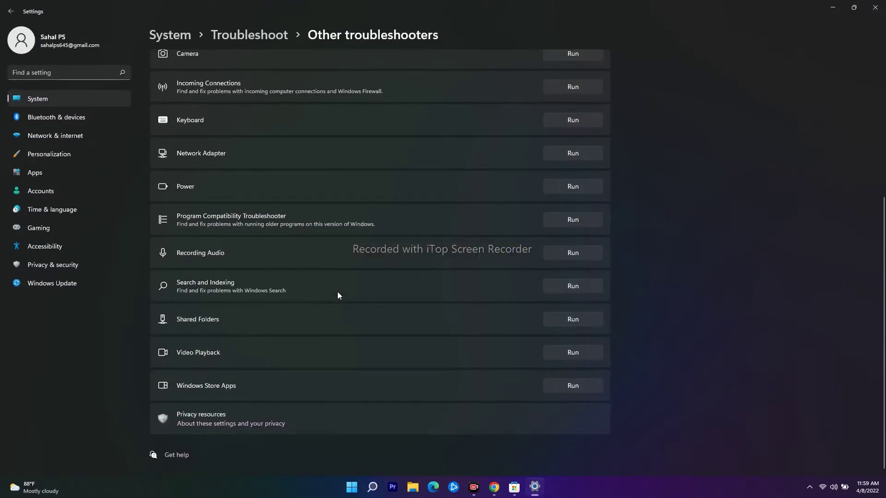
left_click(82, 287)
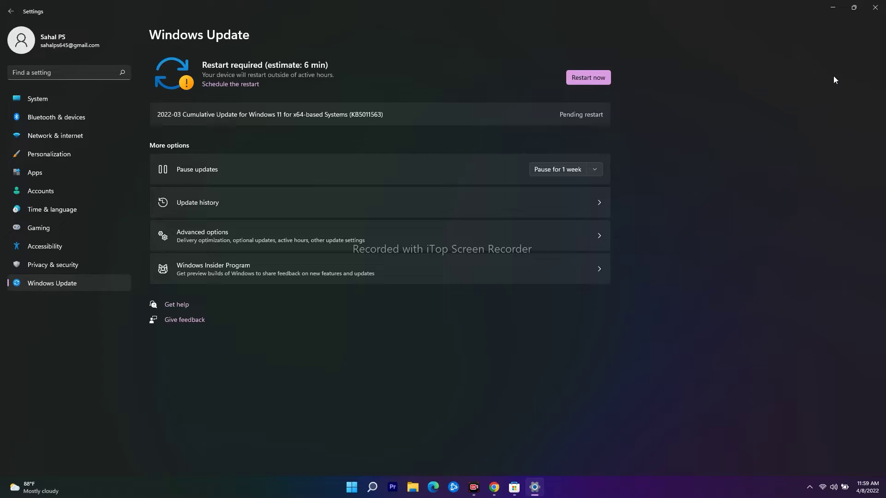
left_click(875, 7)
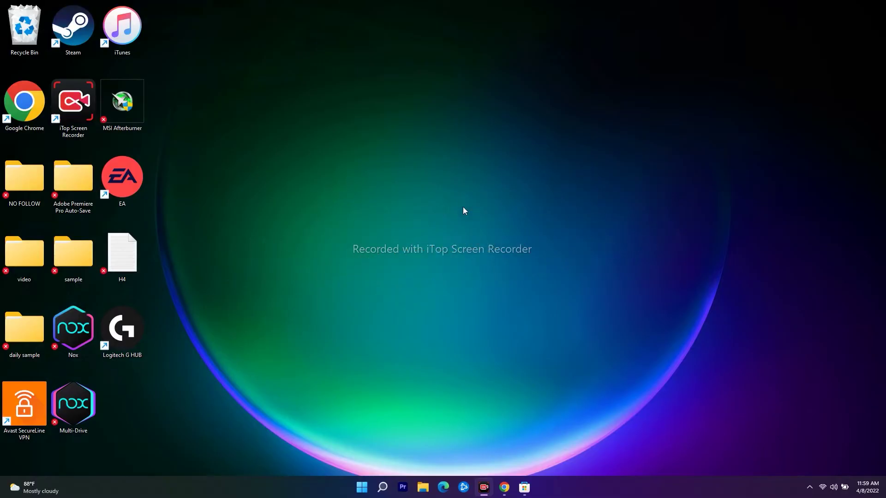
- Open the Apps & features list in Windows Settings
left_click(382, 487)
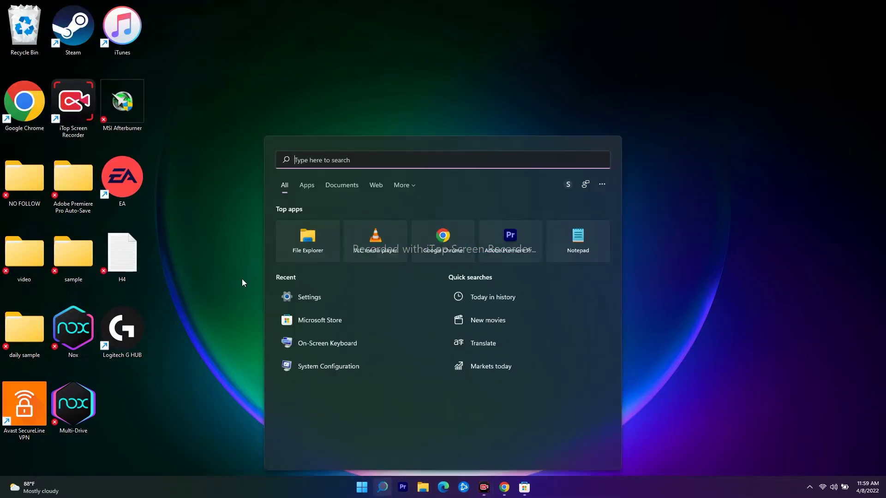
left_click(336, 298)
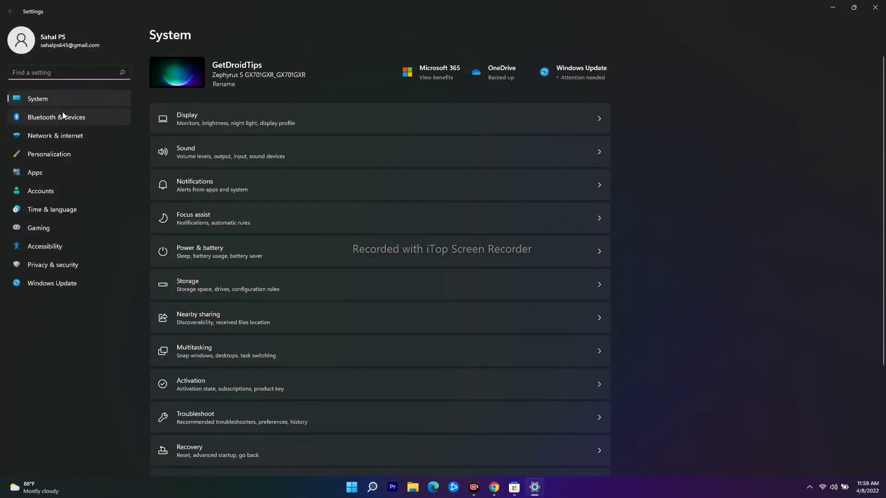
left_click(36, 173)
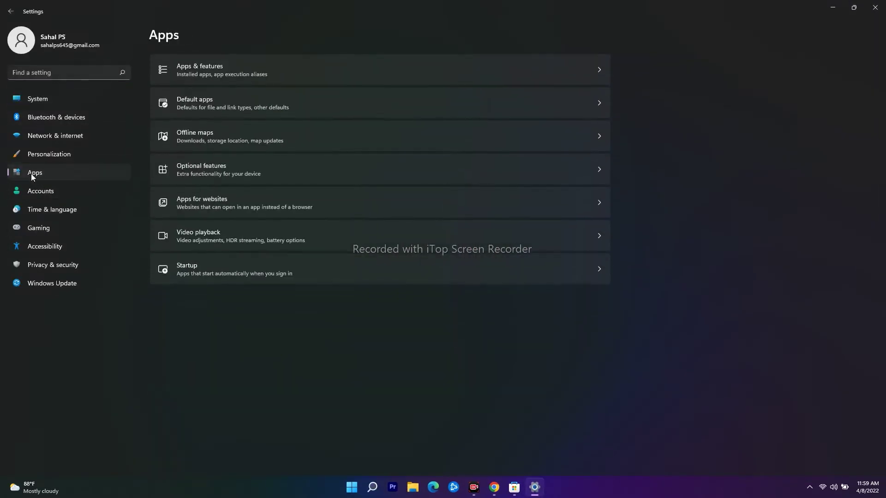
left_click(204, 68)
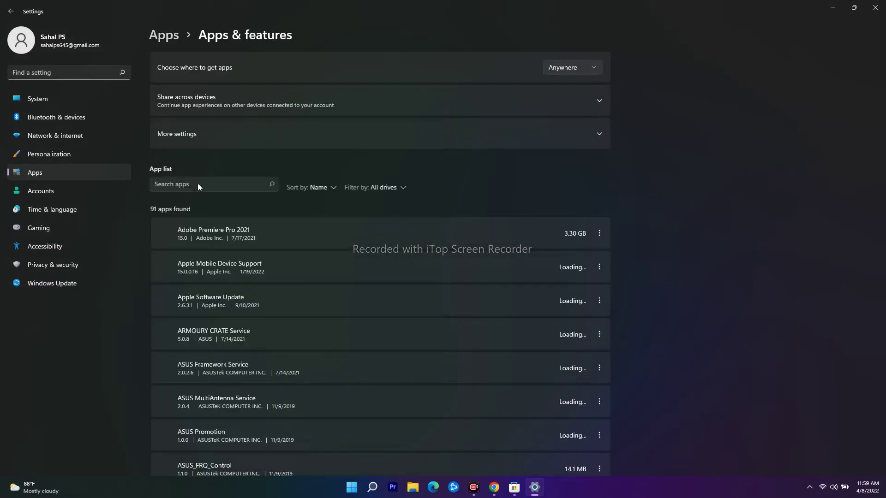
- Search the installed apps for "Microsoft st" and open the advanced options of Microsoft Store
left_click(183, 186)
type("m")
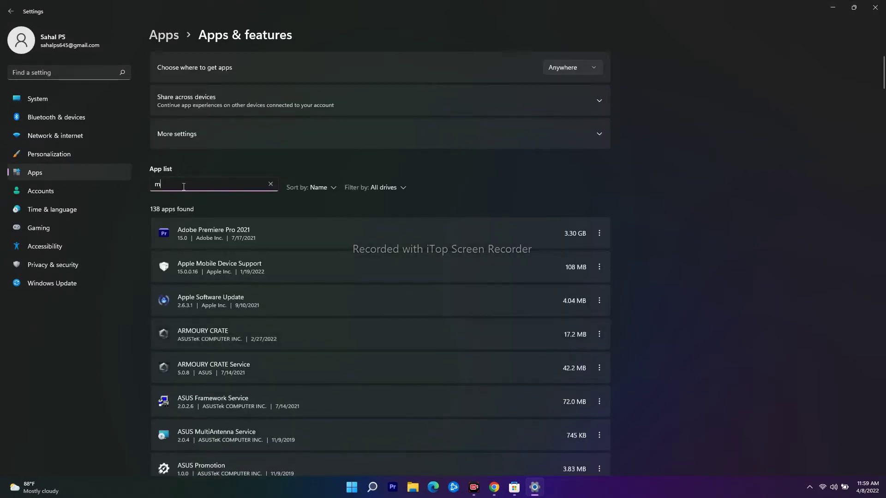
type("icrosof")
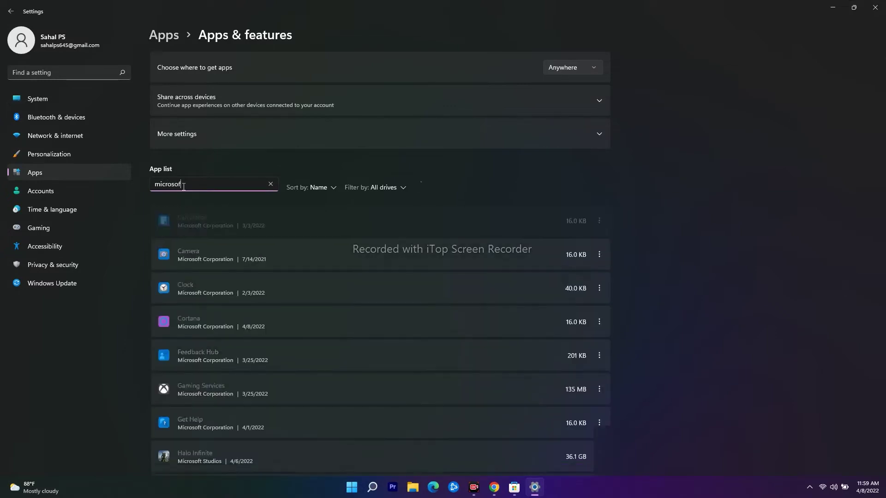
type("t st")
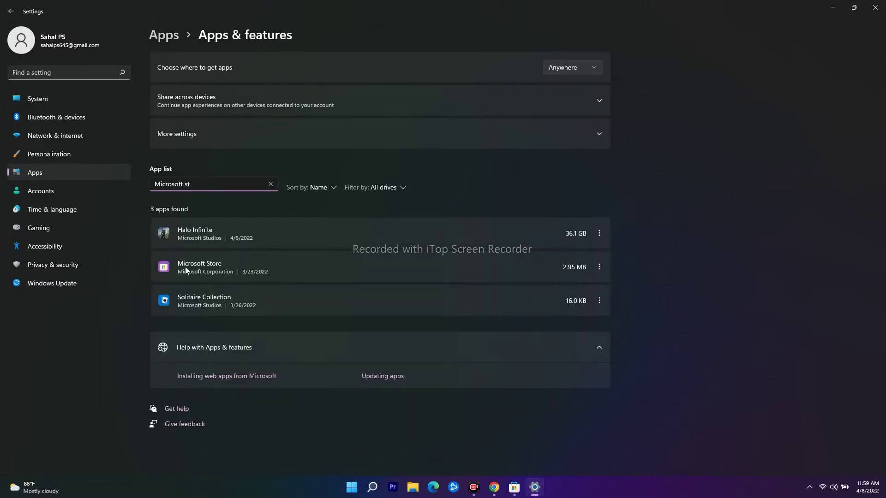
left_click(599, 267)
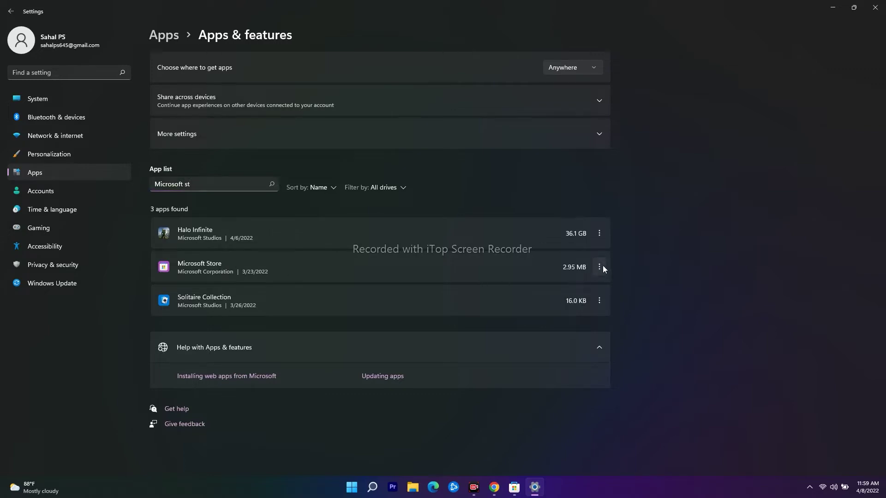
left_click(560, 288)
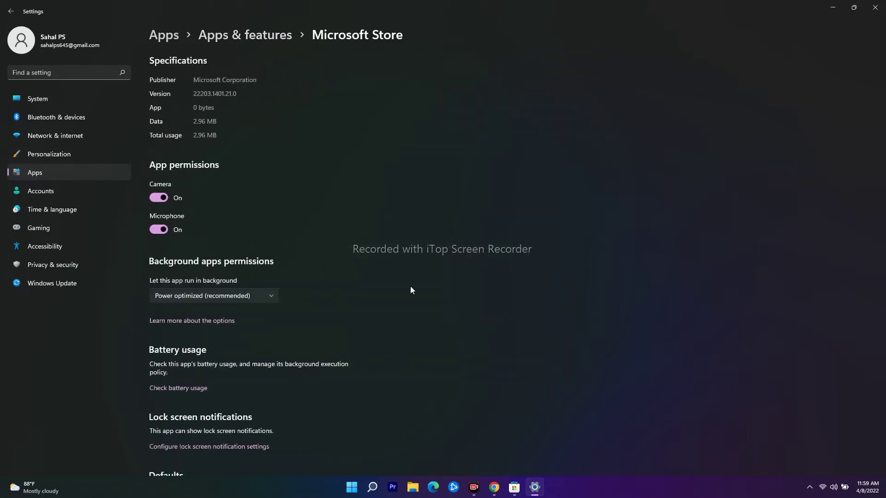
- Reset the Microsoft Store app, agreeing to delete its data on this device
scroll(341, 264, "down", 10)
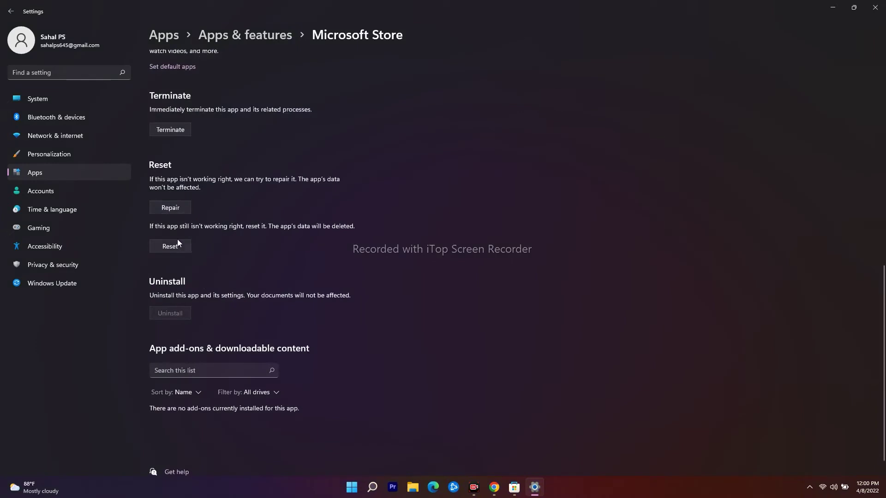
left_click(164, 246)
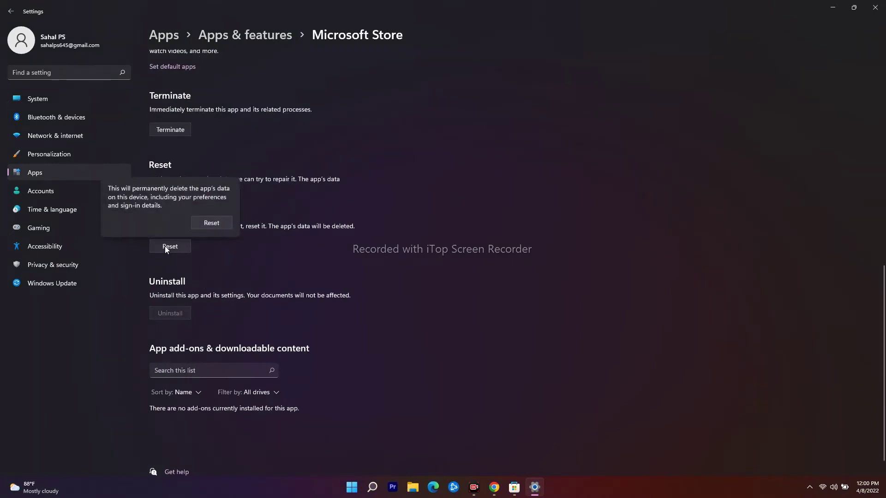
left_click(211, 222)
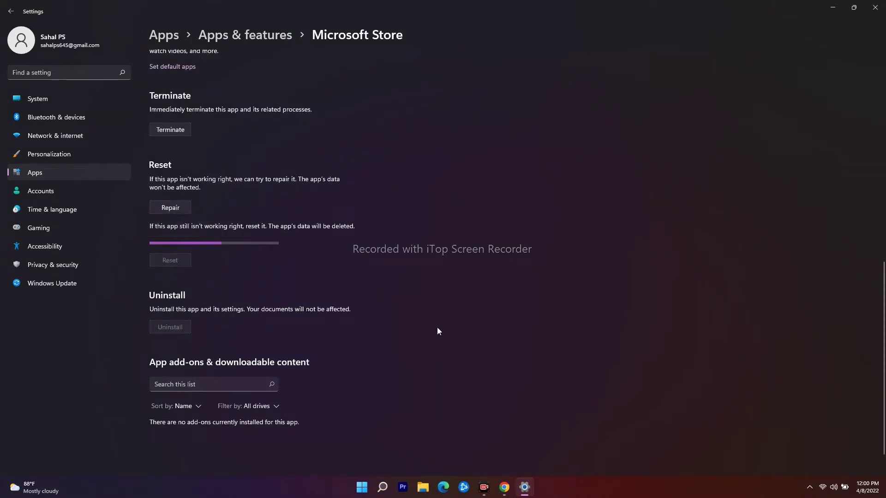
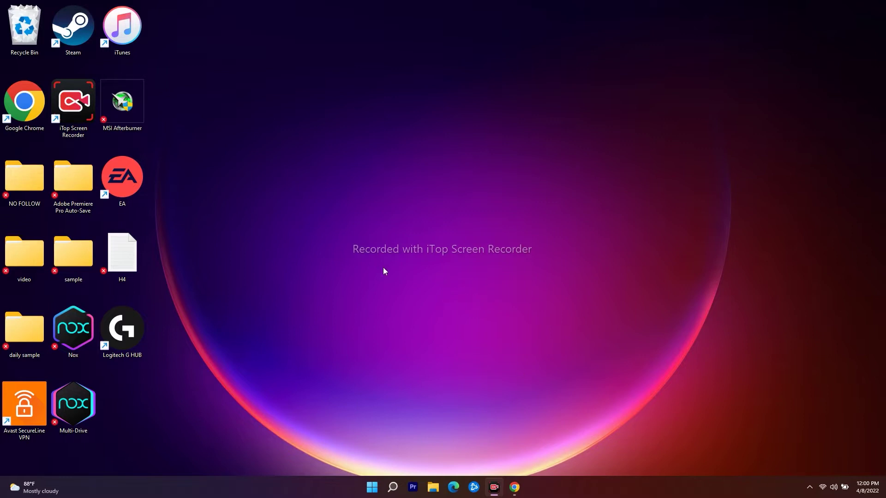
- Search Windows for "services" and open the Services app
left_click(399, 492)
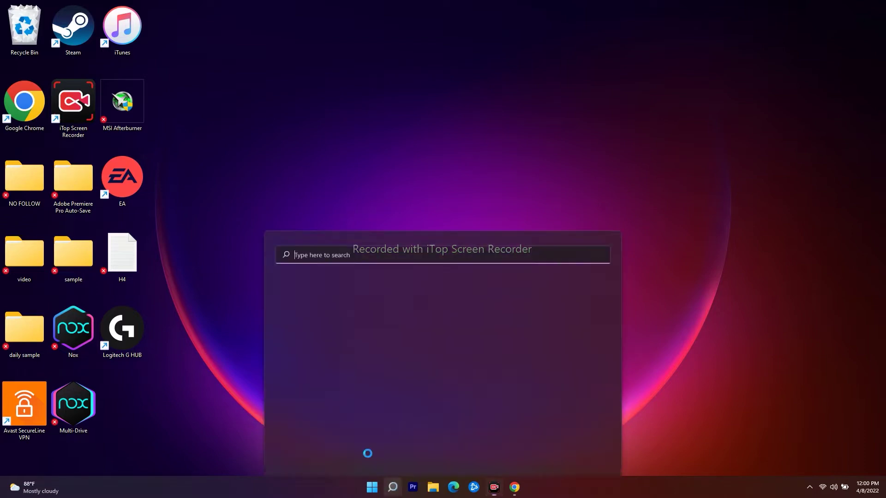
type("services")
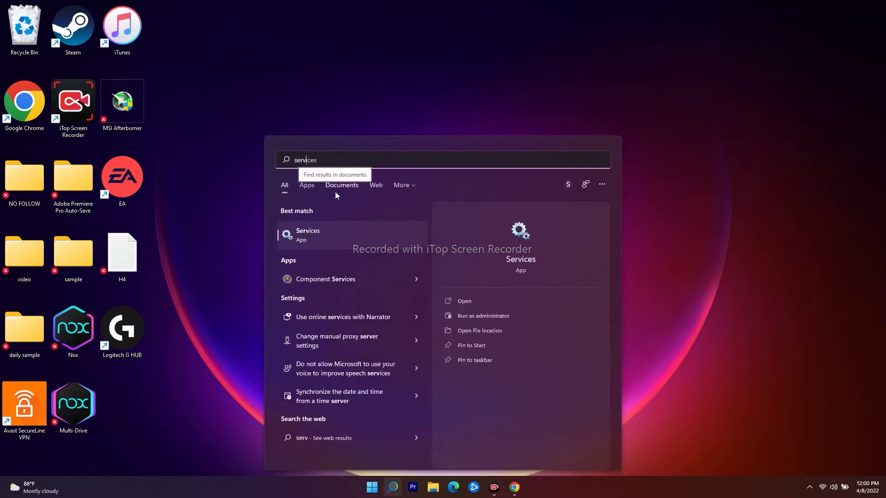
left_click(333, 231)
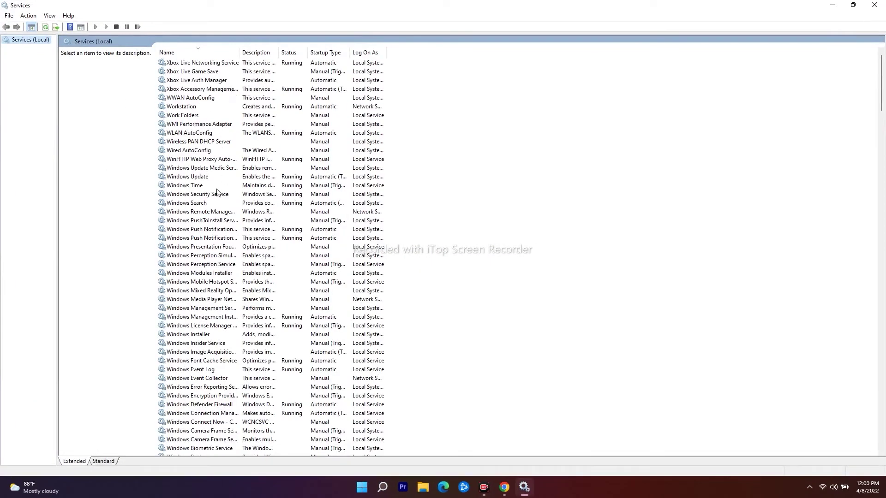
- Make sure the Windows Update service has the Automatic startup type, and restart the service
left_click(195, 178)
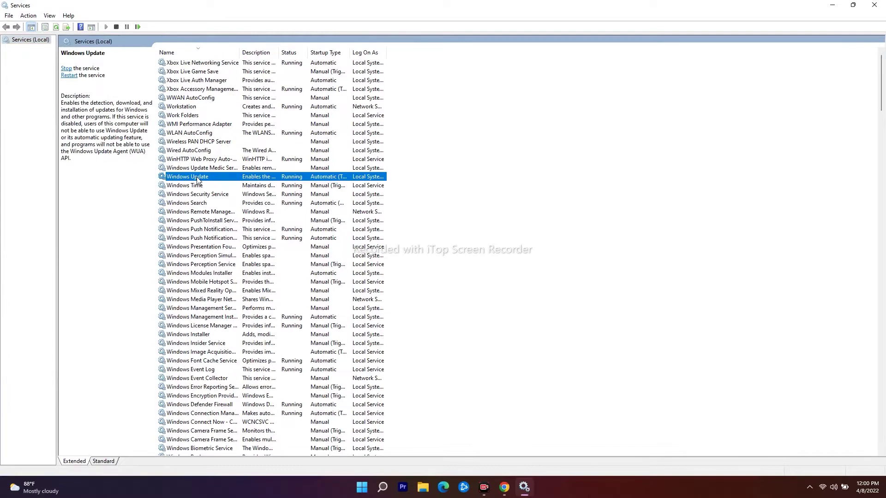
right_click(197, 179)
left_click(212, 252)
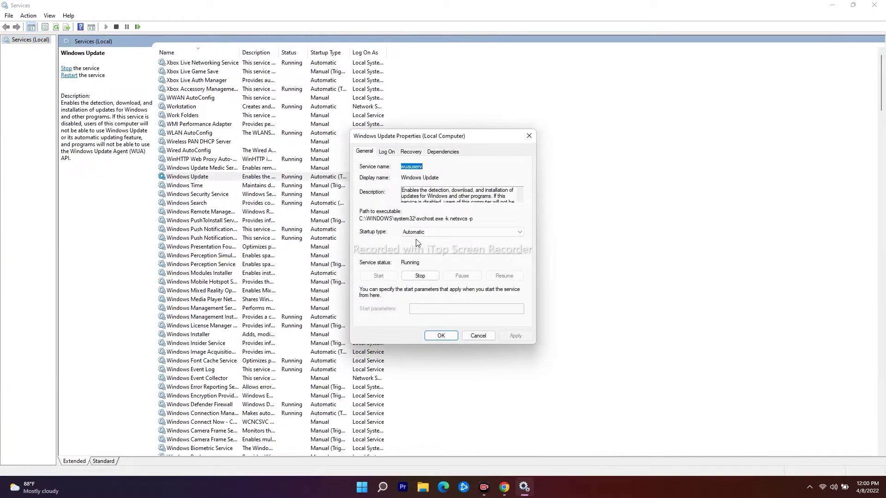
left_click(427, 232)
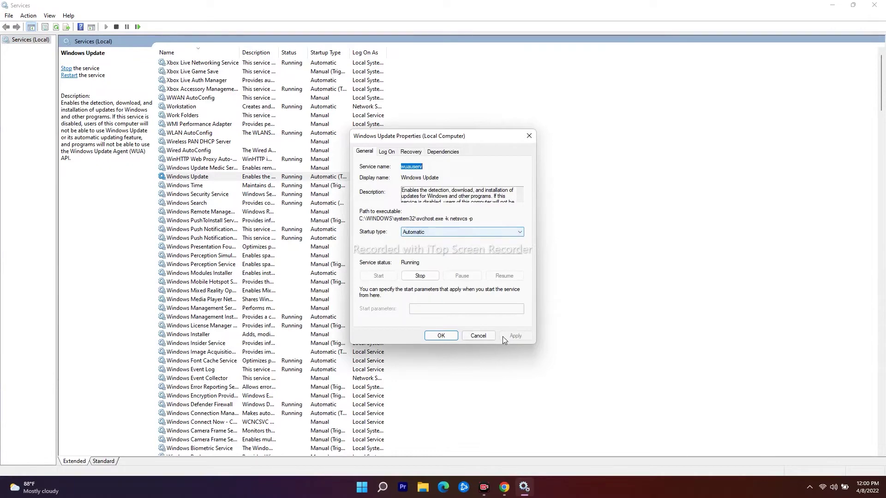
left_click(437, 336)
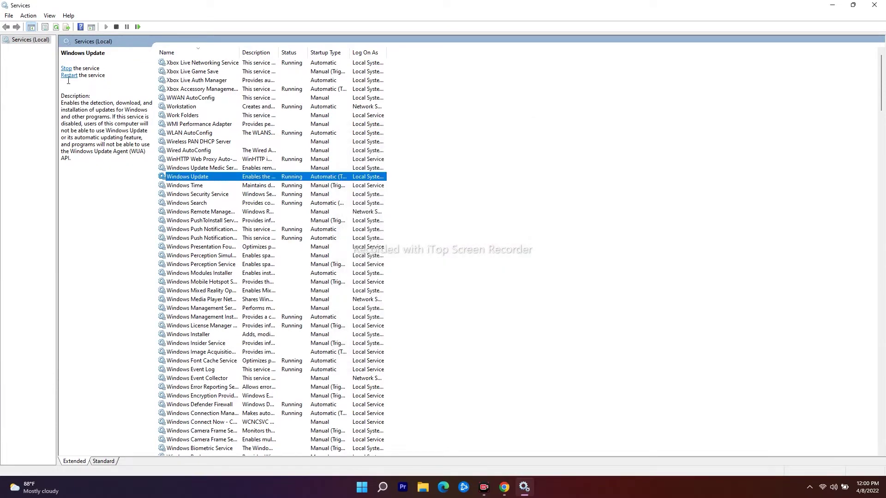
left_click(70, 76)
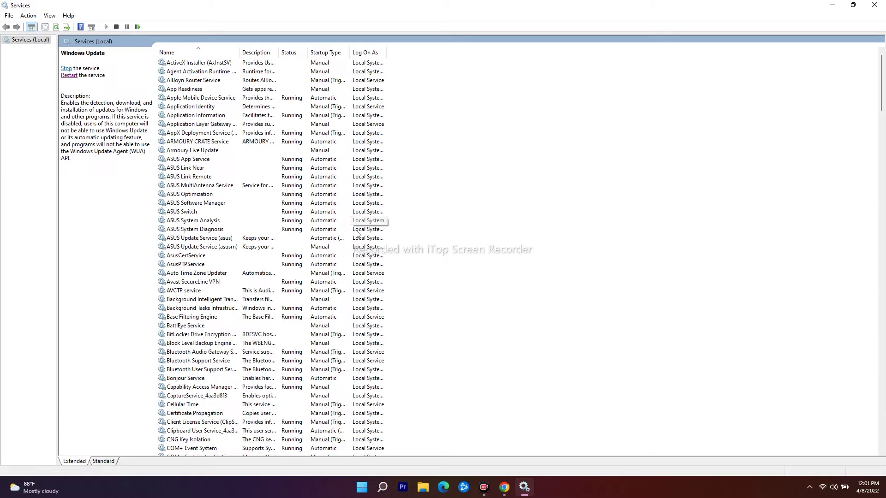
- Set the Background Intelligent Transfer Service's startup type to Automatic, and start the service
scroll(214, 201, "down", 3)
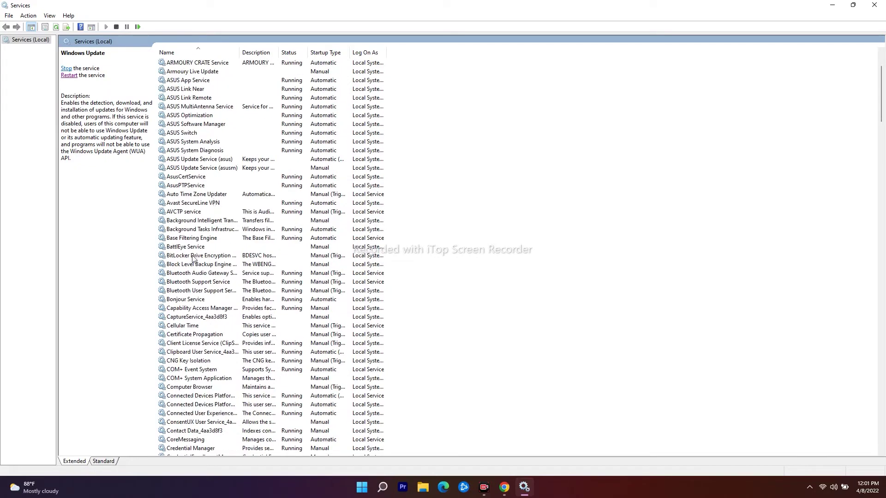
double_click(225, 221)
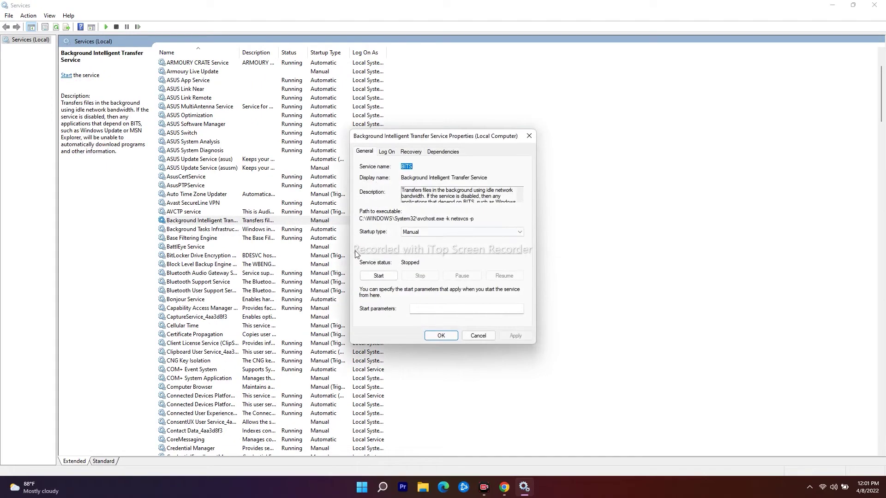
left_click(423, 233)
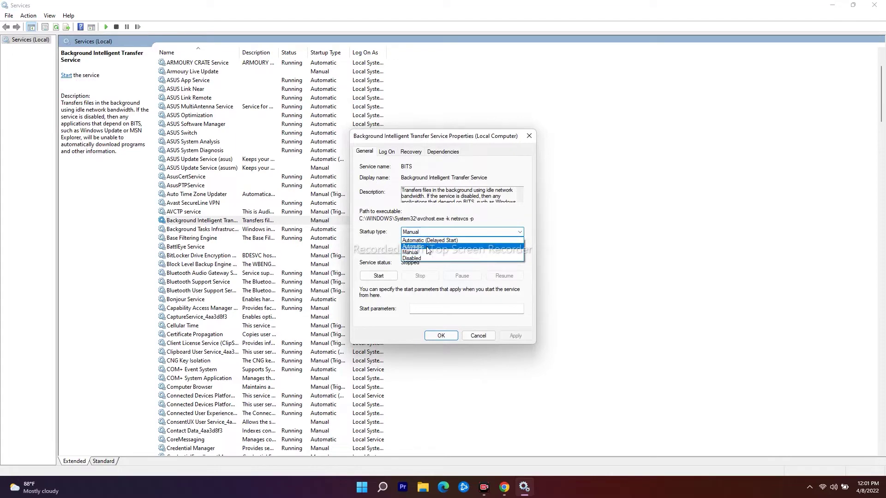
left_click(429, 247)
left_click(516, 337)
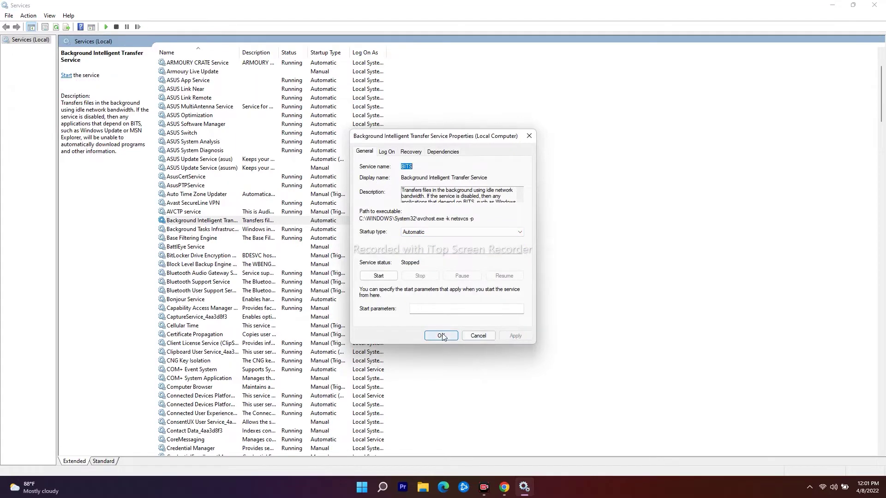
left_click(441, 335)
left_click(66, 75)
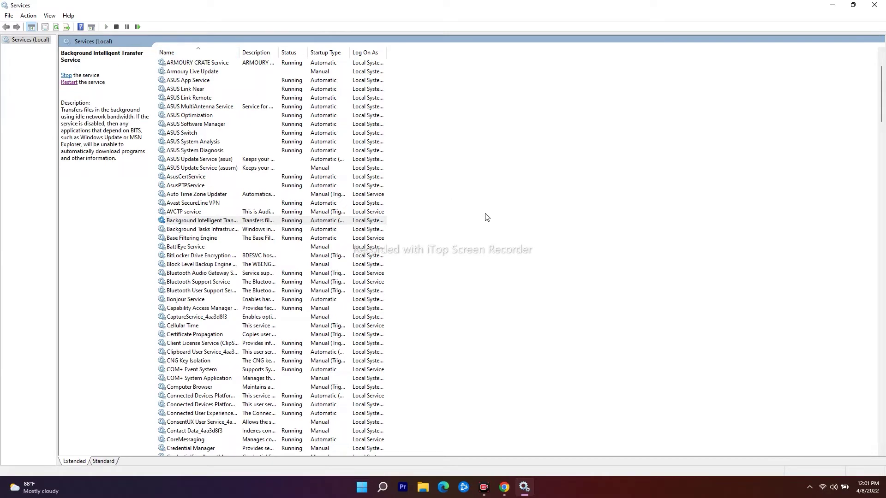
- Make sure Xbox Live Auth Manager has the Automatic startup type, start the service and save its properties
scroll(487, 217, "down", 20)
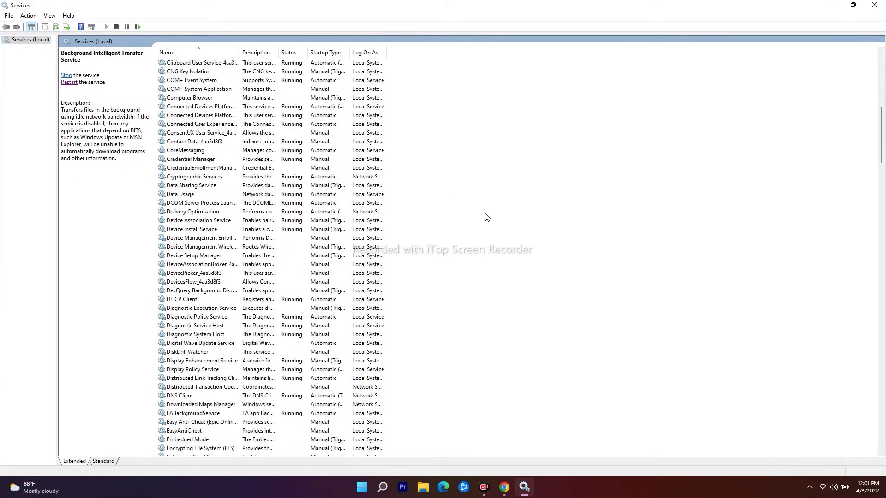
scroll(487, 216, "down", 20)
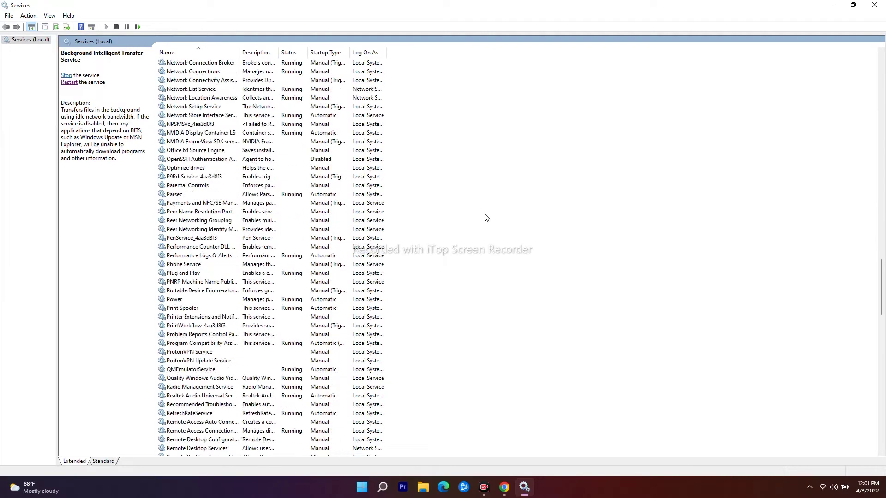
scroll(486, 217, "down", 20)
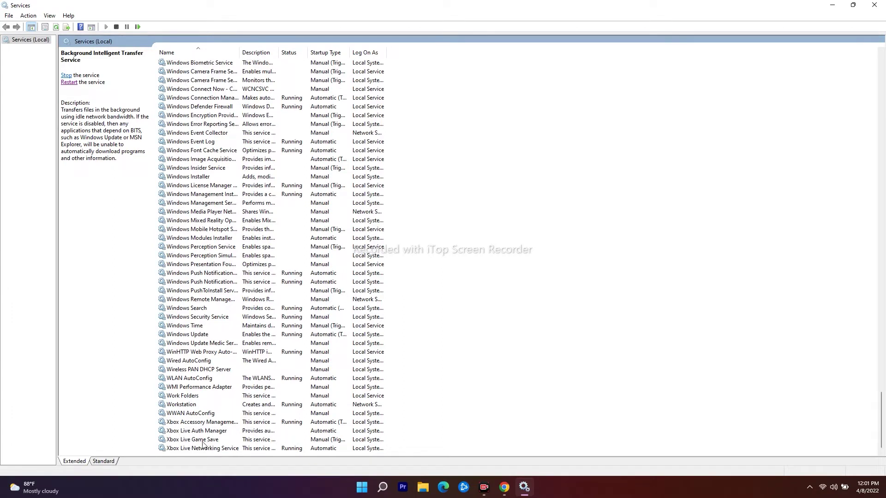
double_click(214, 431)
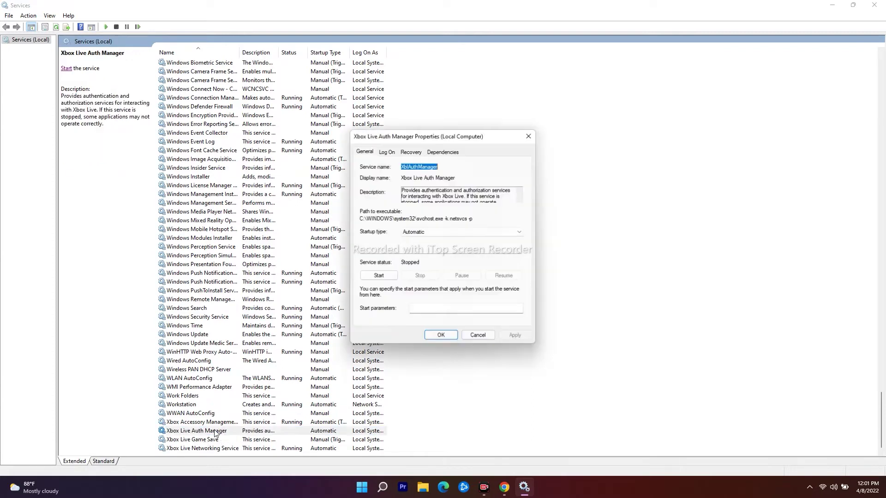
left_click(418, 232)
left_click(421, 249)
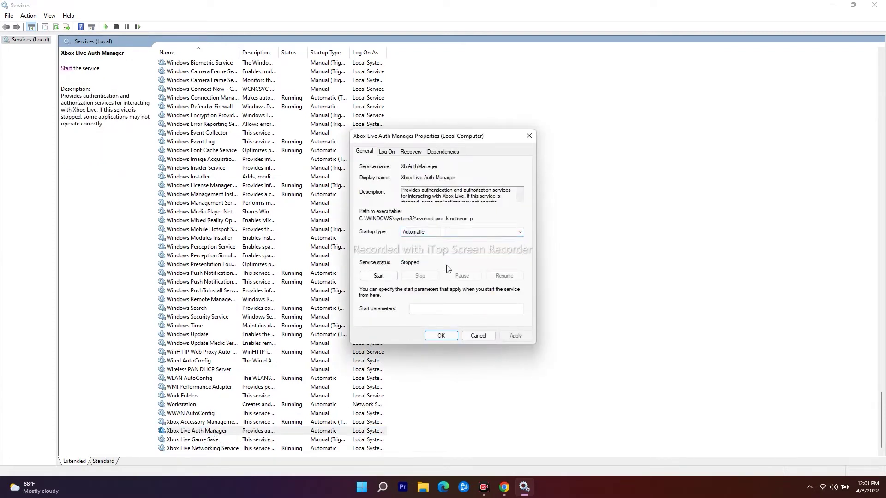
left_click(375, 277)
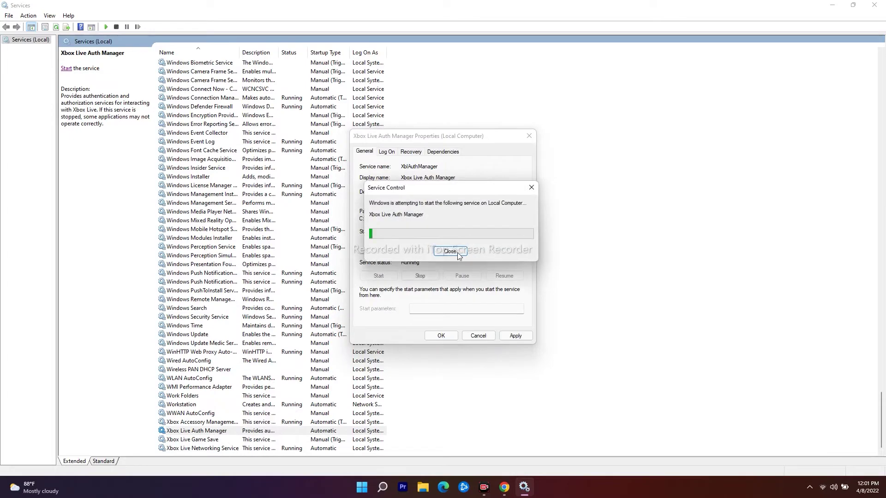
left_click(516, 336)
left_click(447, 337)
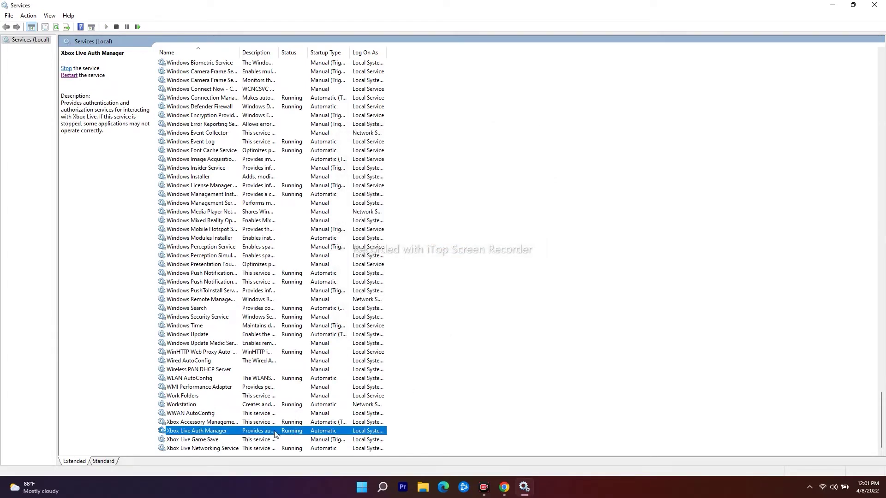
- Set the Xbox Live Game Save service's startup type to Automatic, start the service, save its properties and close Services
double_click(245, 444)
left_click(424, 235)
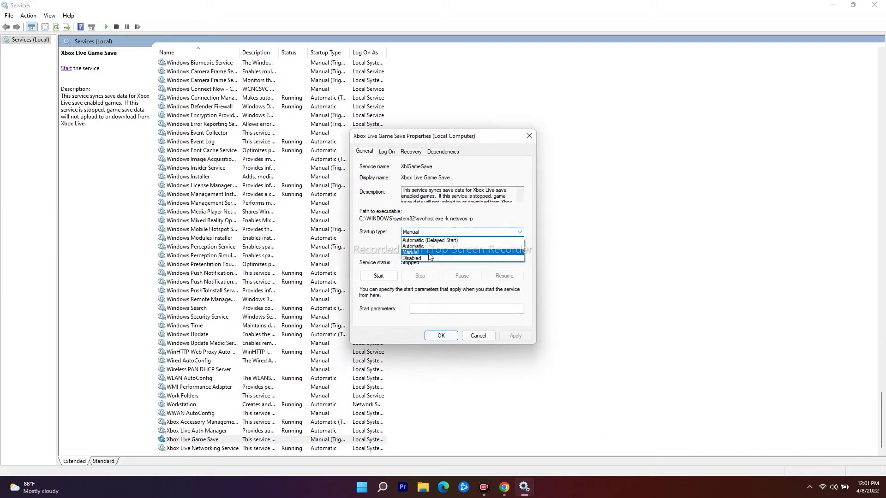
left_click(428, 246)
left_click(379, 277)
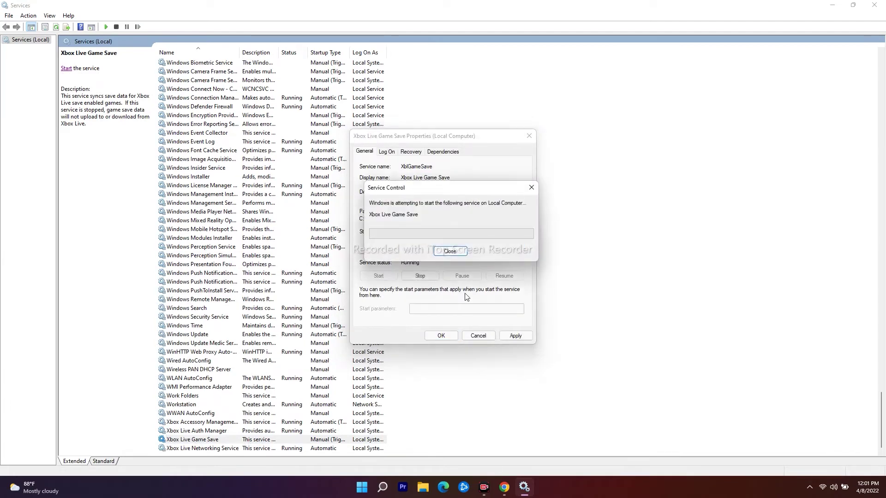
left_click(516, 336)
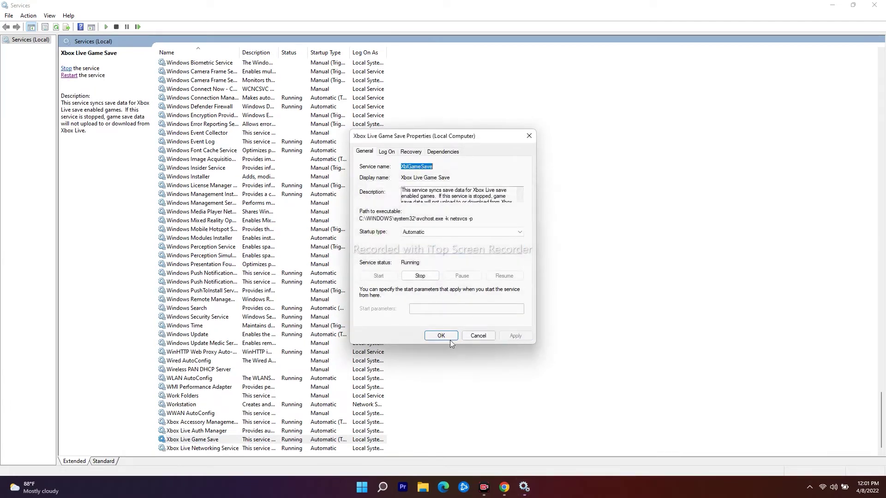
left_click(450, 339)
left_click(496, 383)
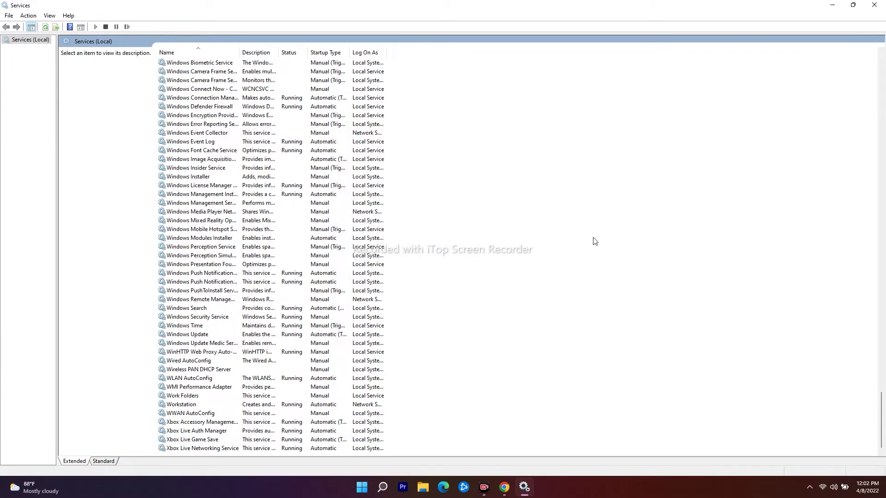
left_click(874, 6)
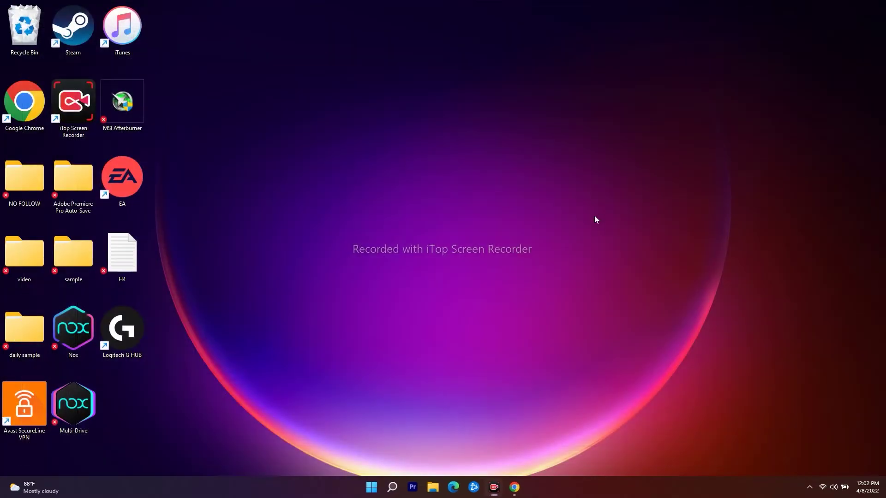
- Open Microsoft Store from the recent Windows searches and minimise its window
left_click(392, 487)
left_click(353, 353)
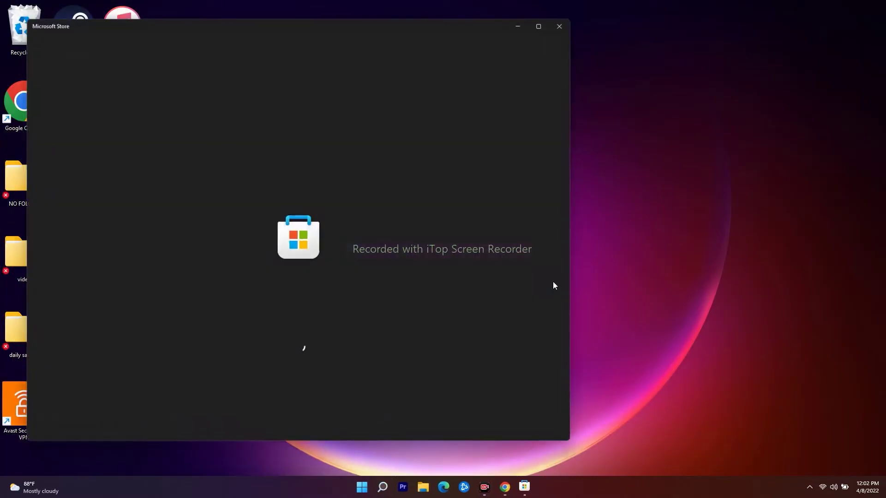
left_click(521, 26)
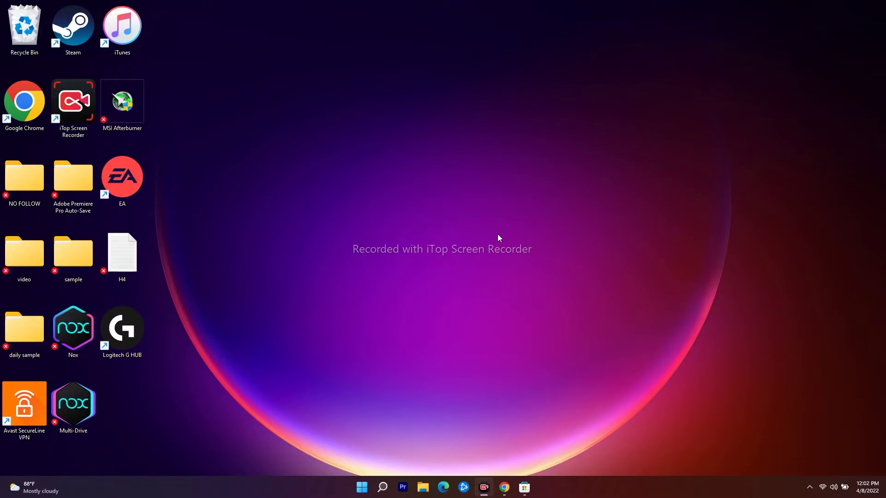
- In Chrome, copy the "get-appxpackage Microsoft.GamingServices | remove-AppxPackage -allusers" command and the "Install Gaming service" line from the YouTube description, and minimise the browser
left_click(505, 487)
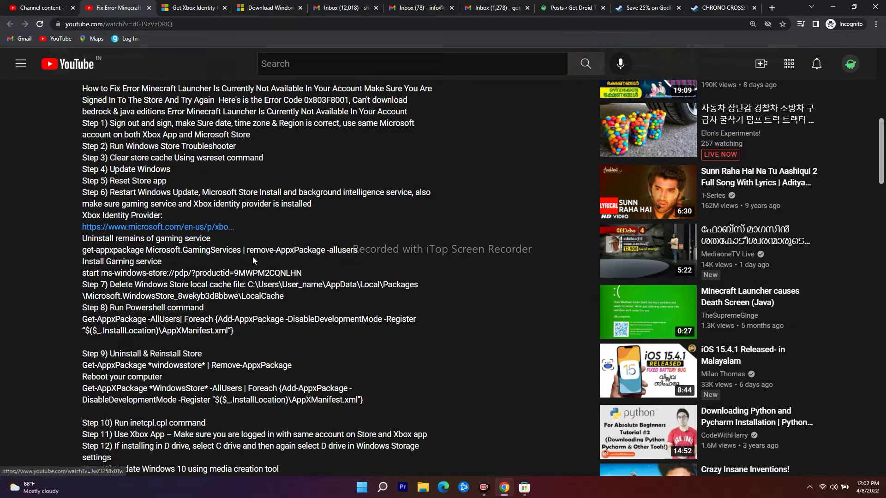
scroll(231, 249, "down", 1)
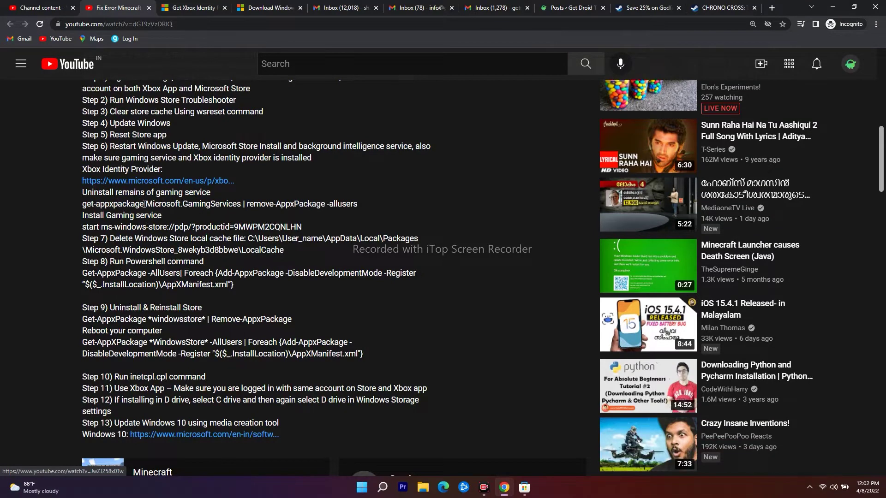
left_click_drag(162, 215, 83, 204)
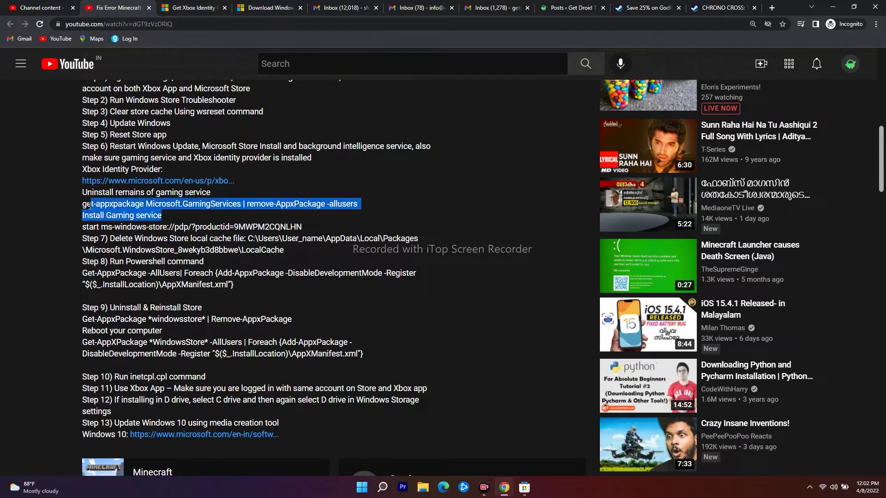
right_click(99, 210)
left_click(226, 217)
left_click(833, 7)
- Search Windows for "power", open Windows PowerShell as administrator and run the copied Gaming Services removal command
left_click(383, 487)
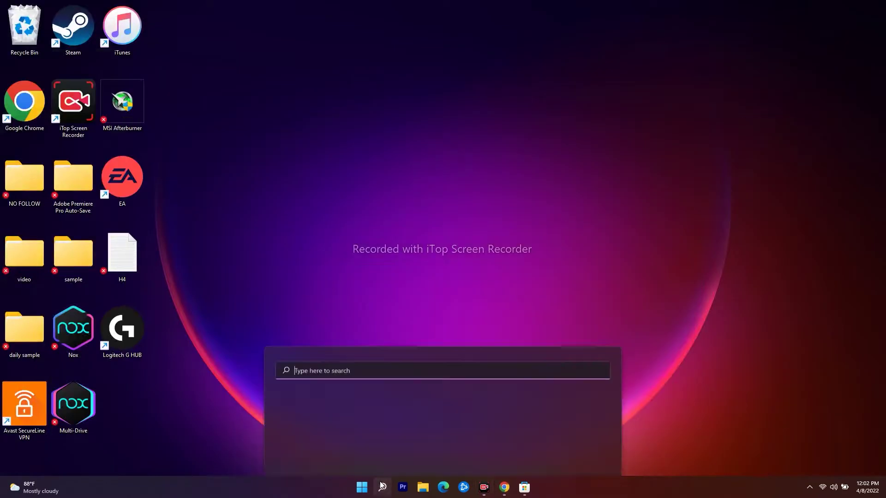
type("powerPoint")
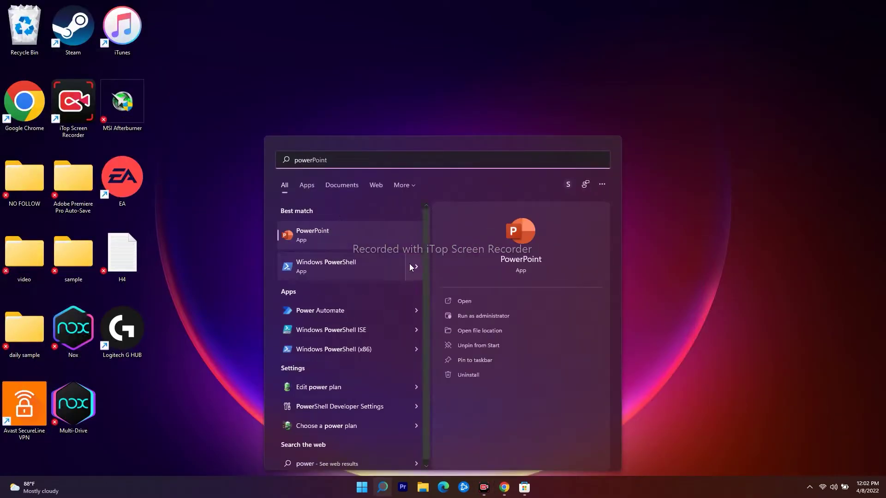
left_click(415, 267)
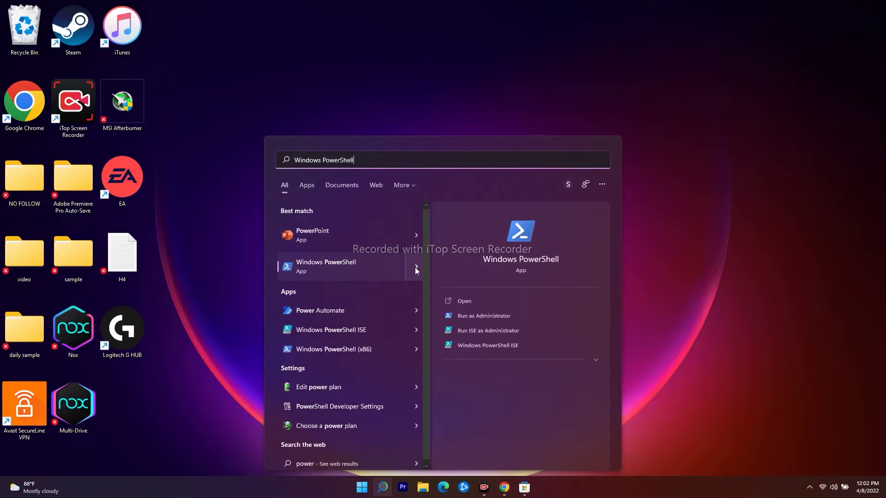
left_click(485, 315)
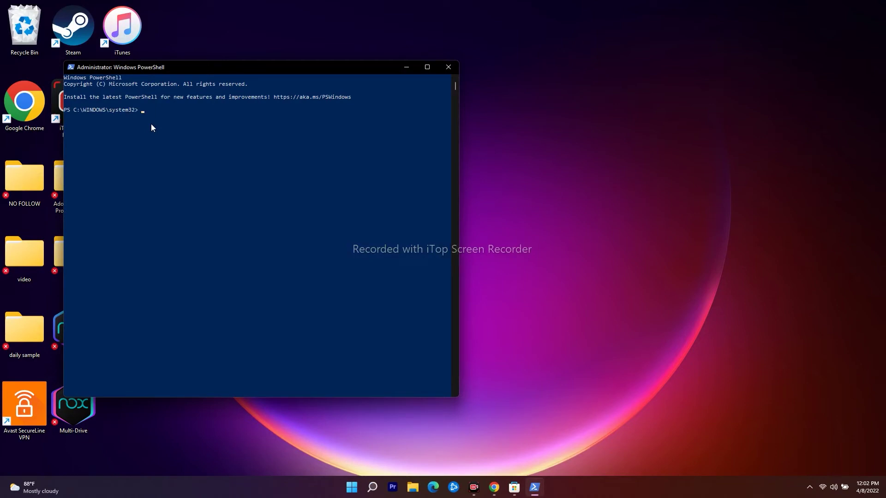
key("ctrl+v")
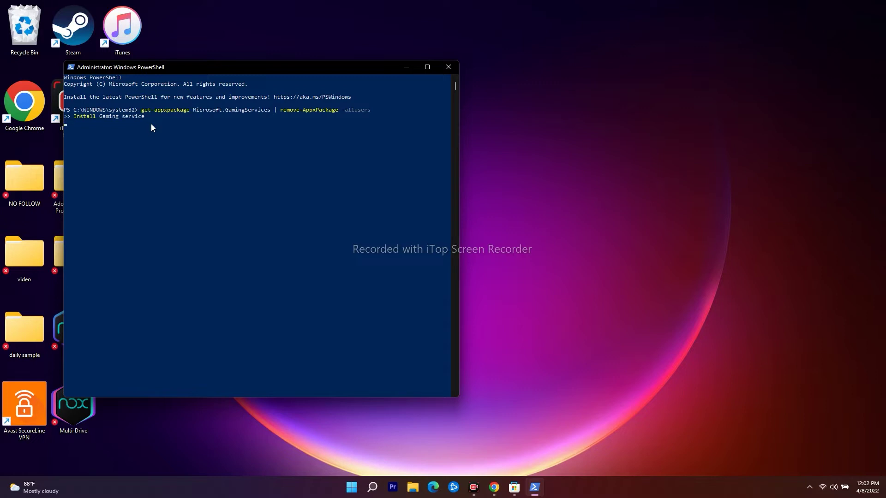
key("Return")
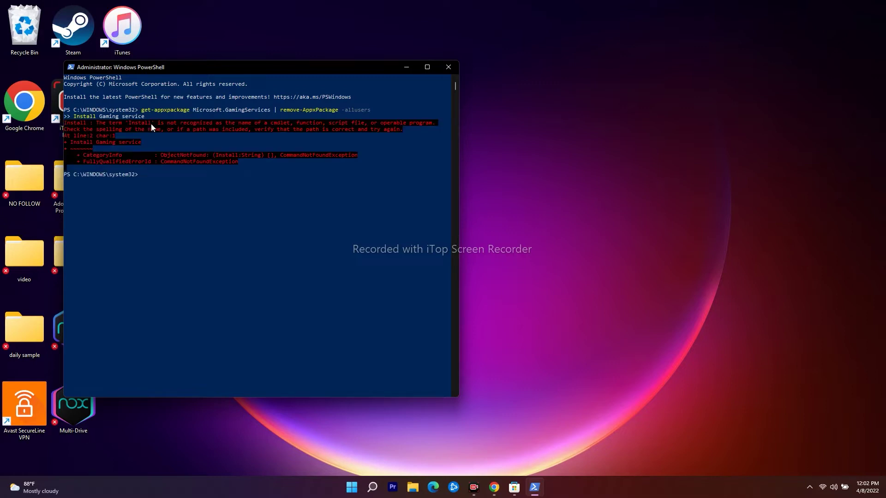
- Copy "start ms-windows-store://pdp/?productid=9MWPM2CQNLHN" from the YouTube description in Chrome and run it in the administrator PowerShell
left_click(493, 489)
left_click(139, 227)
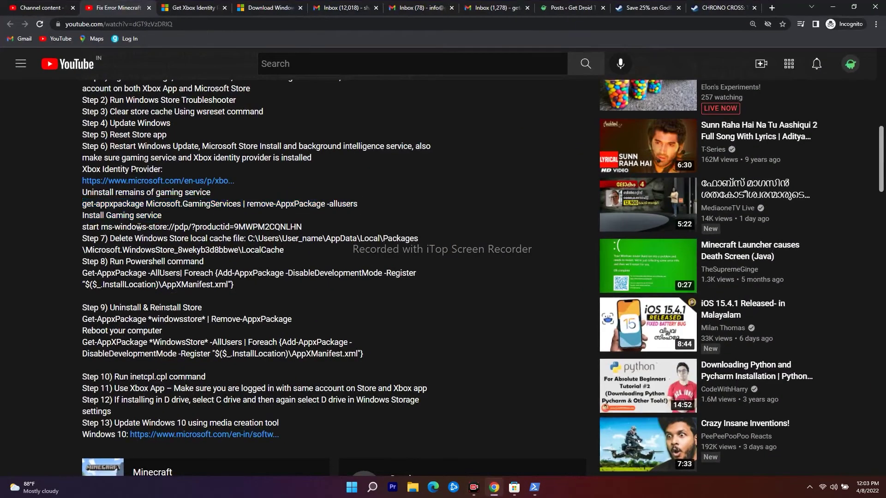
left_click_drag(302, 227, 83, 235)
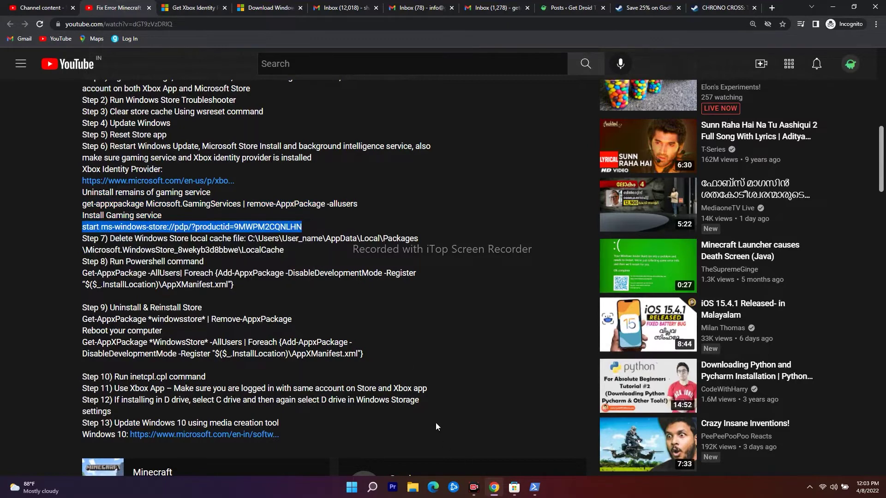
left_click(534, 487)
right_click(167, 178)
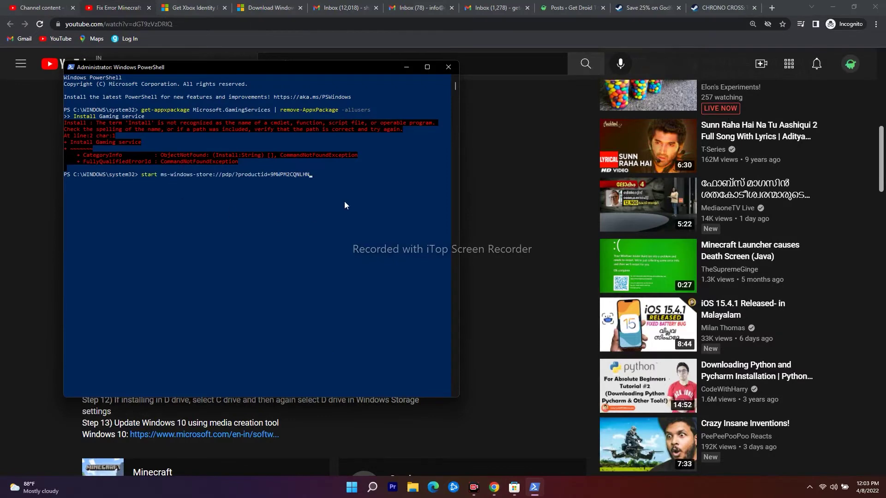
key("Return")
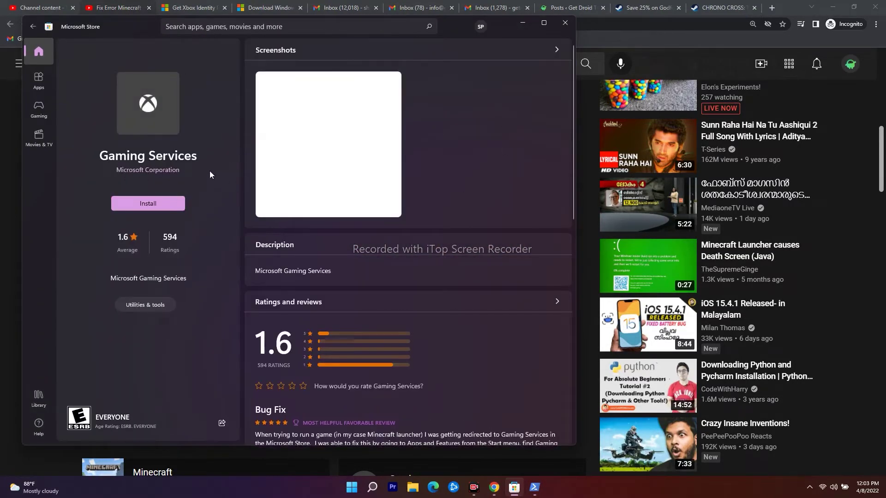
- Install Gaming Services from Microsoft Store, minimise the browser and store windows, and close PowerShell
left_click(177, 205)
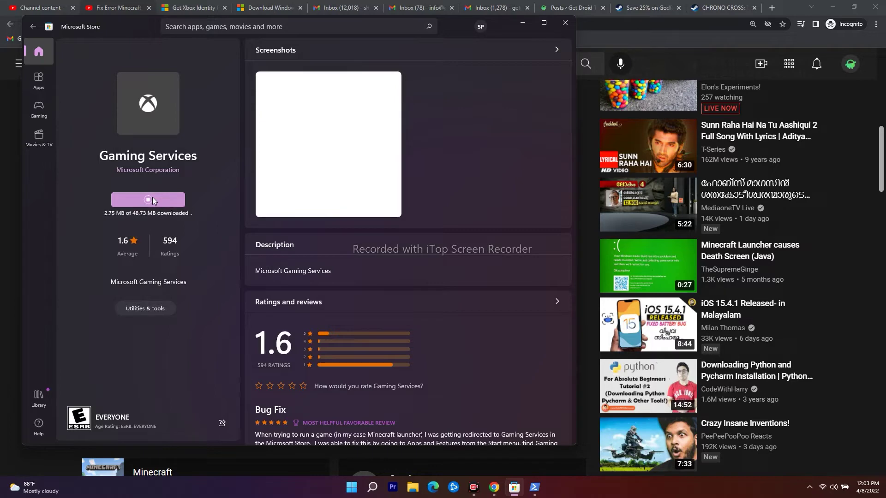
left_click(832, 7)
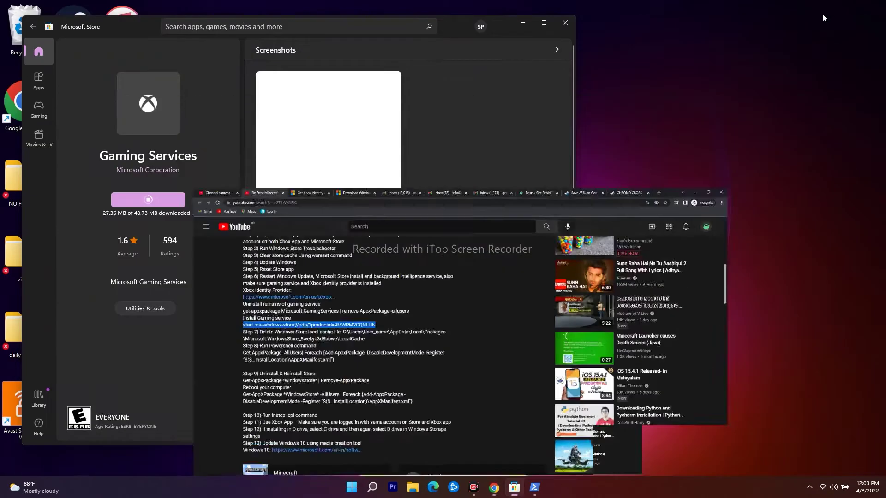
left_click(522, 23)
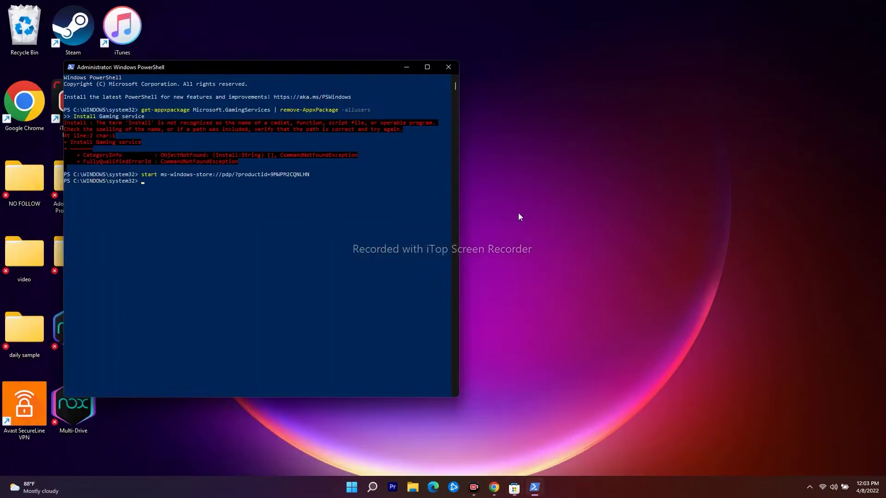
left_click(448, 67)
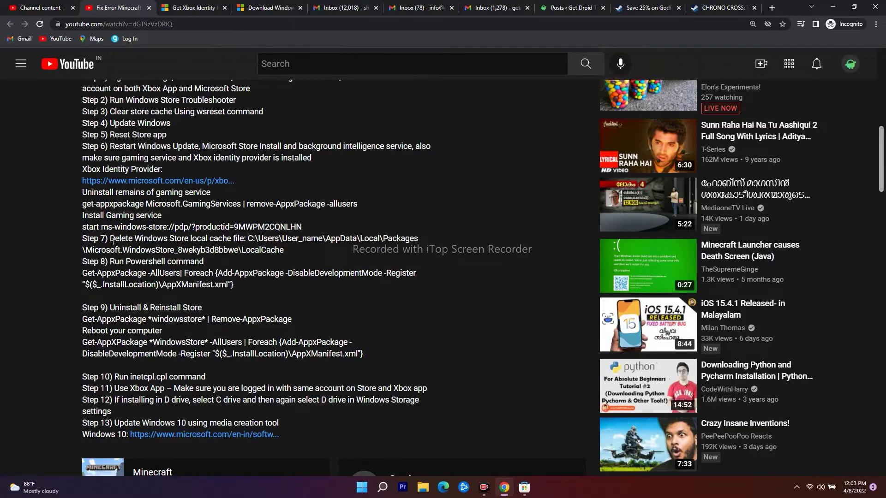
- Copy the Step 8 PowerShell command that re-registers all app packages from the YouTube description in Chrome, and minimise the browser
left_click_drag(110, 239, 300, 252)
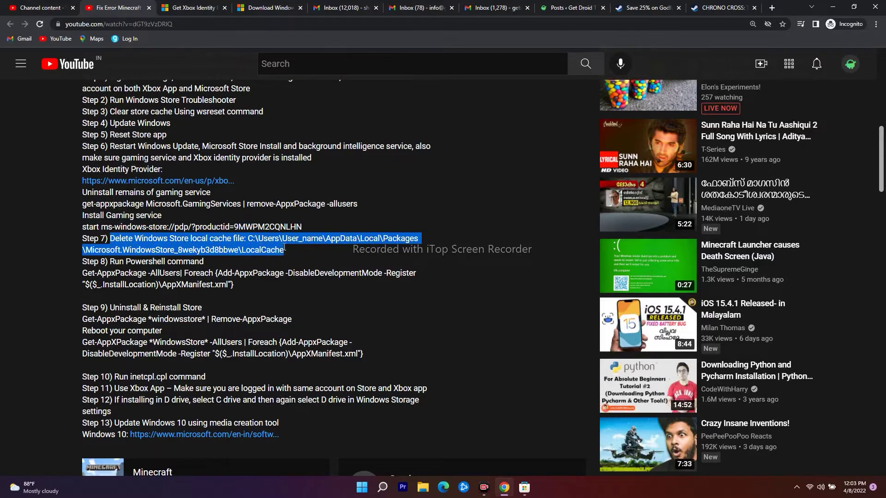
left_click(225, 250)
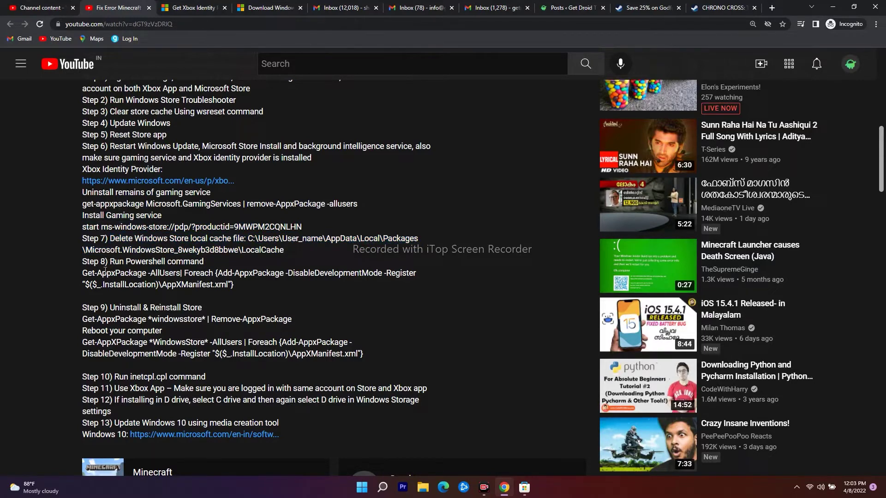
left_click_drag(83, 271, 242, 287)
right_click(223, 283)
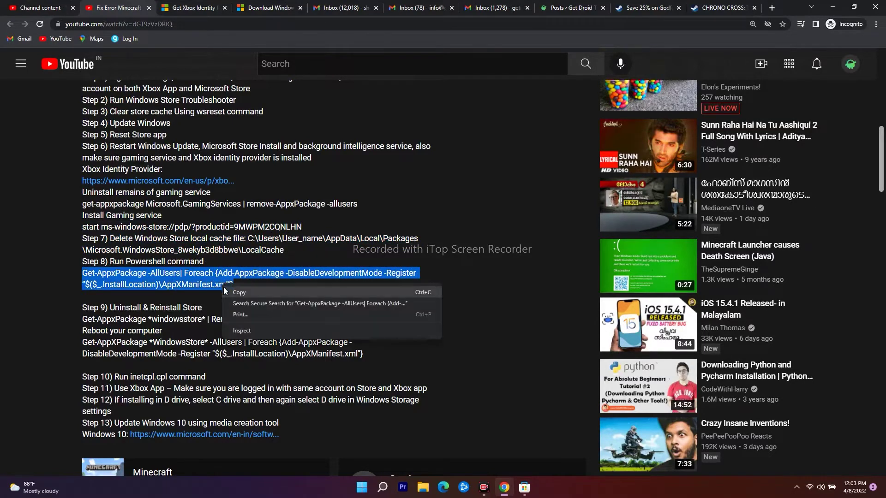
left_click(227, 291)
right_click(233, 287)
left_click(248, 297)
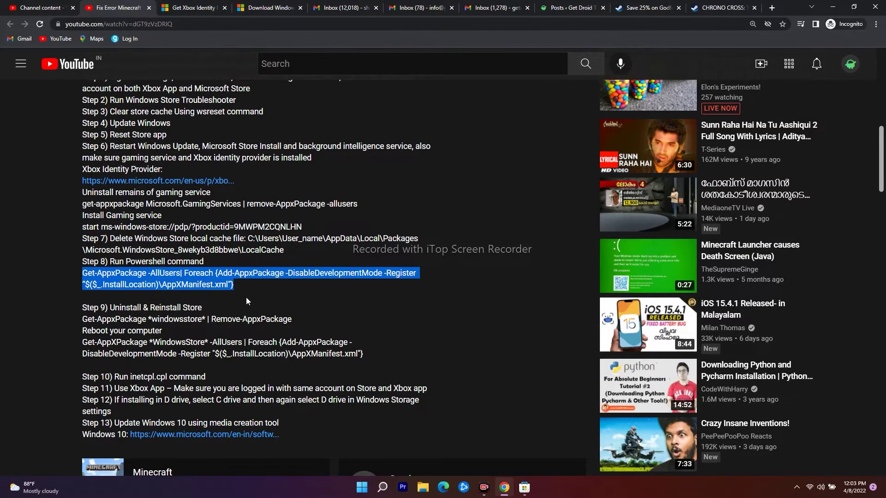
left_click(832, 8)
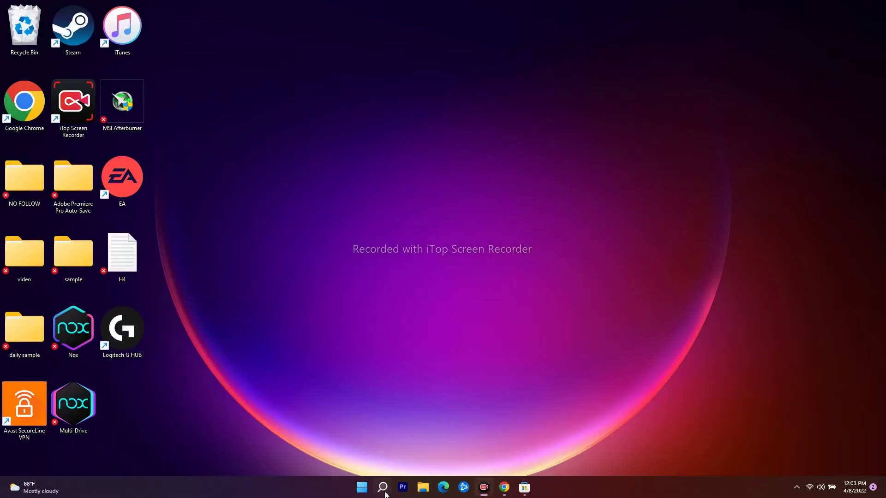
left_click(384, 490)
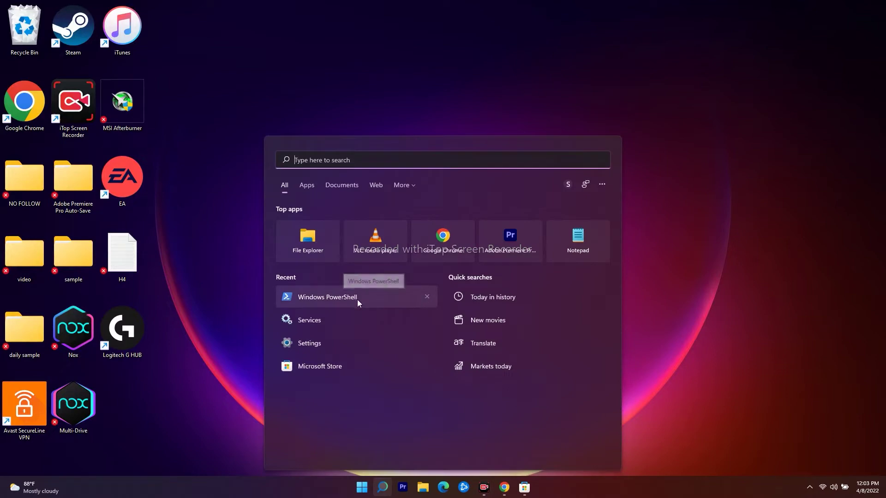
left_click(356, 299)
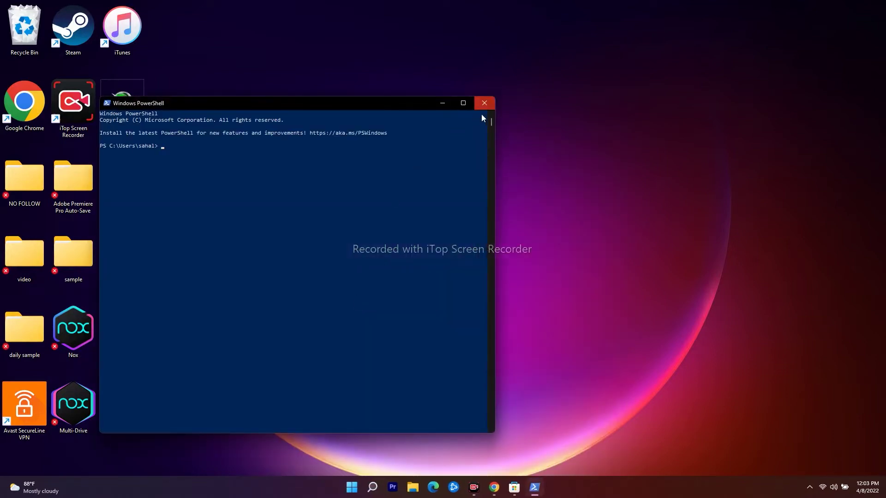
left_click(484, 102)
- Search Windows for "windo", open Windows PowerShell as administrator and run the copied Get-AppxPackage -AllUsers re-registration command
left_click(382, 490)
type("w")
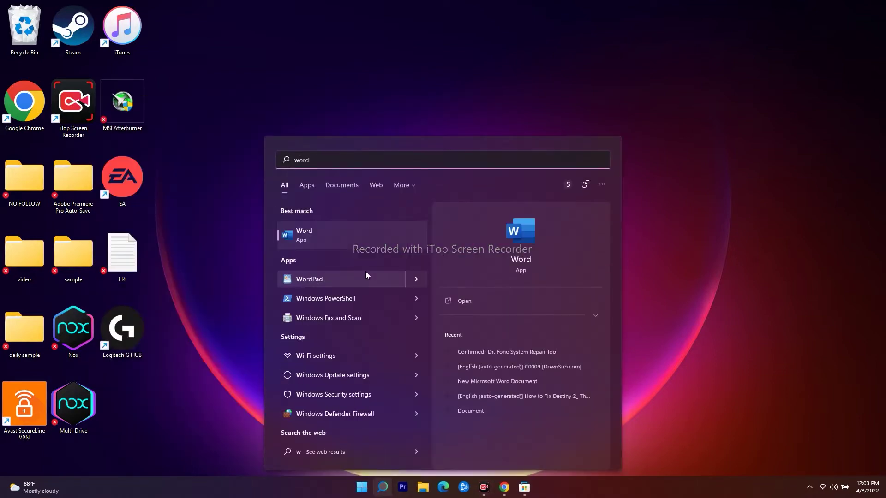
type("indo")
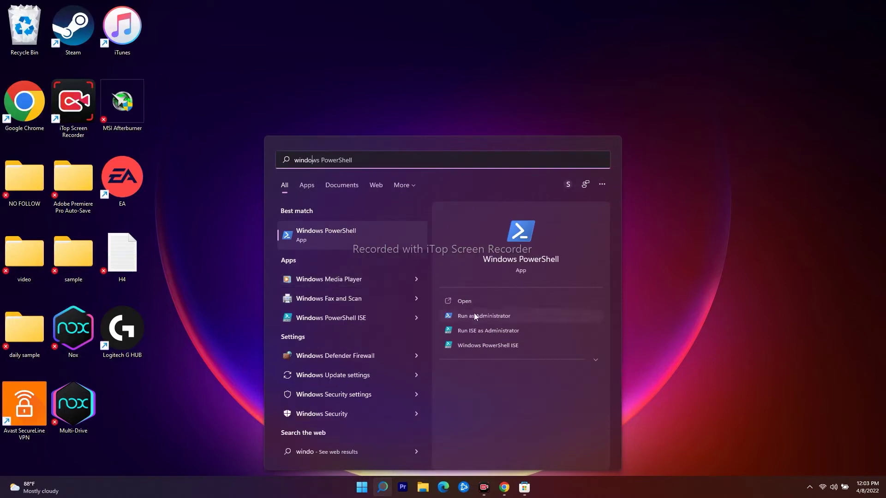
left_click(475, 315)
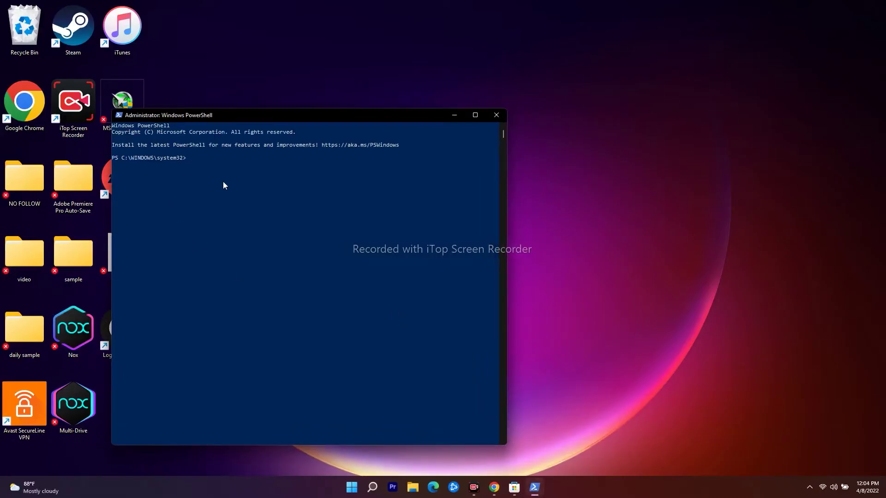
key("ctrl+v")
key("Return")
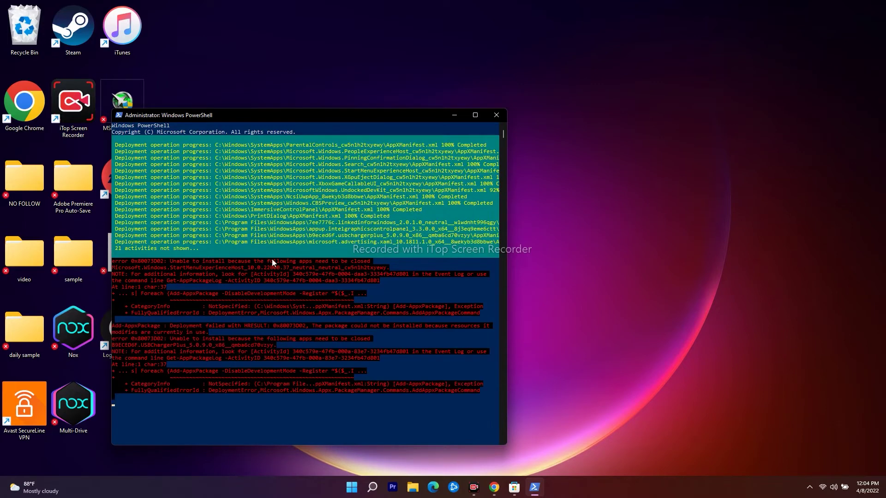
- Minimise PowerShell, copy the Step 9 Microsoft Store removal command and the reboot line below it from the YouTube description, and minimise Chrome
left_click(454, 116)
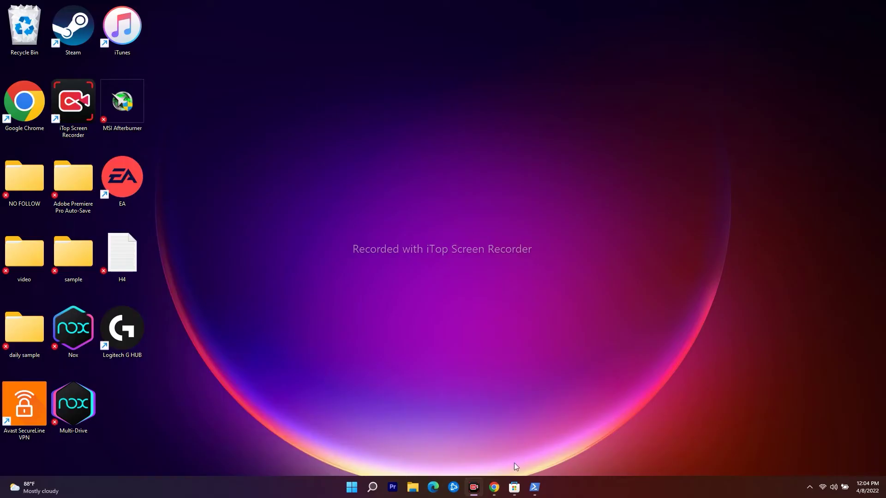
left_click(494, 487)
left_click(159, 333)
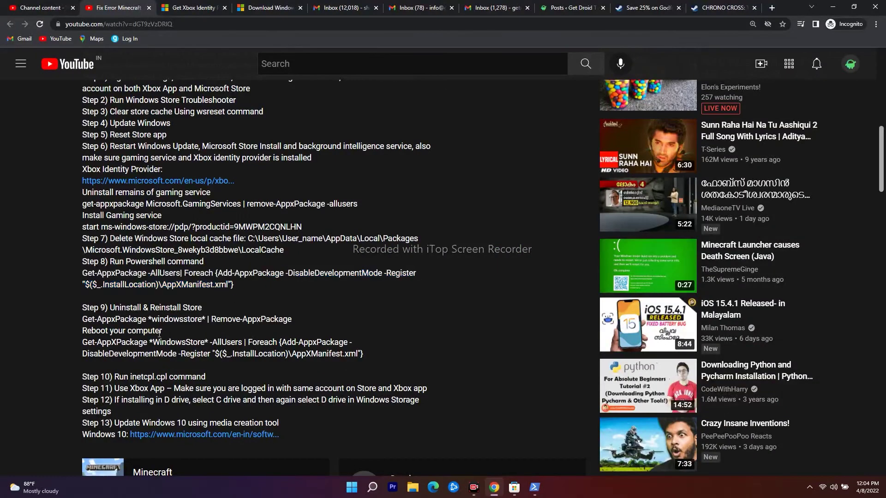
left_click_drag(162, 332, 83, 318)
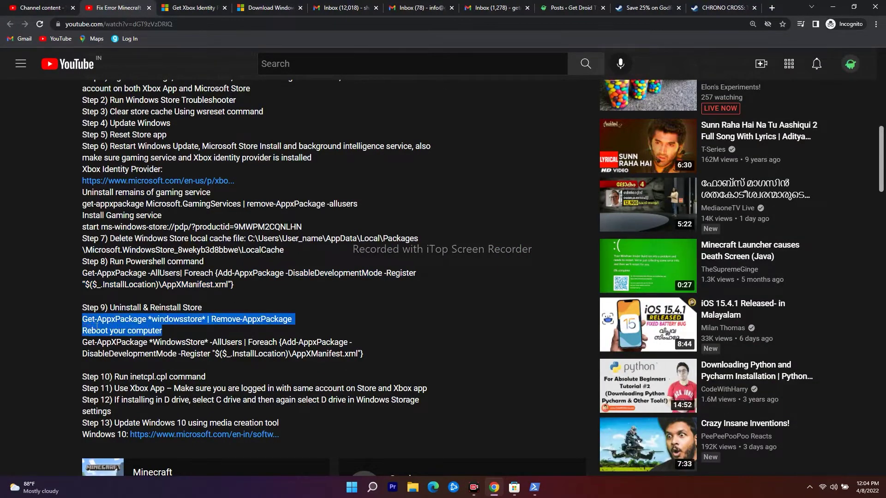
left_click(832, 7)
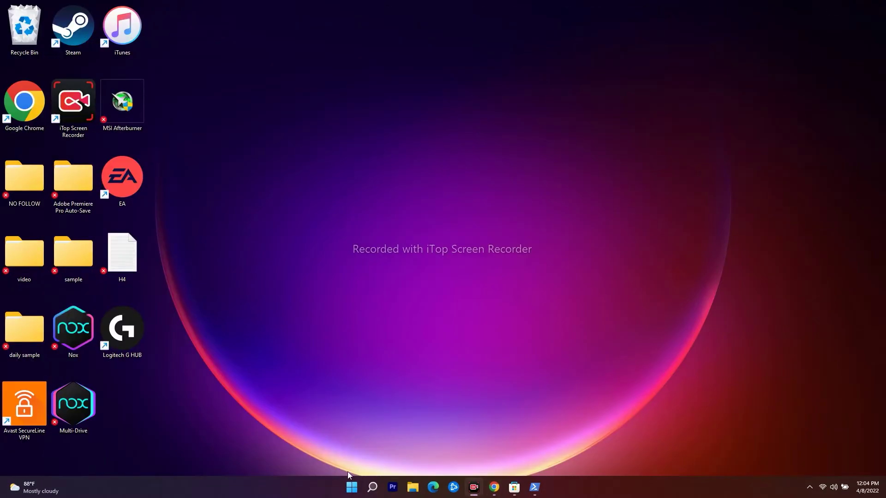
- Search Windows for "win", open another Windows PowerShell as administrator and run the copied Get-AppxPackage *windowsstore* | Remove-AppxPackage command
left_click(535, 487)
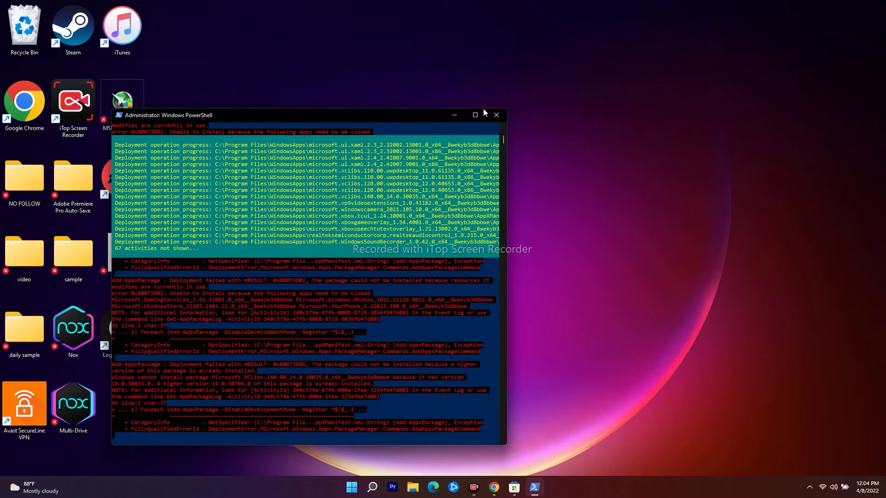
left_click(454, 115)
left_click(372, 486)
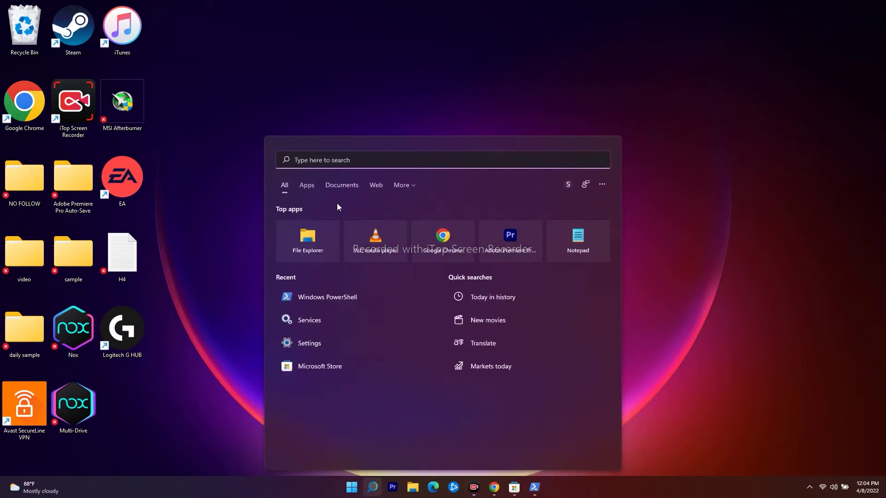
type("win")
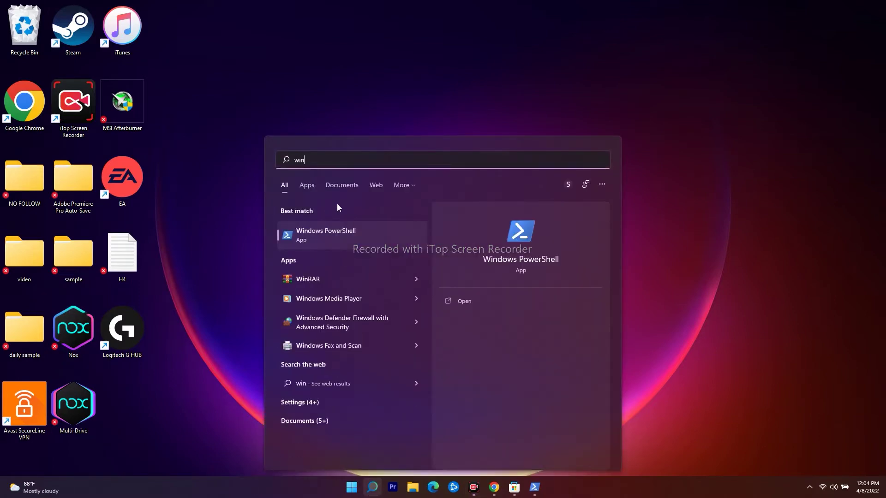
left_click(508, 316)
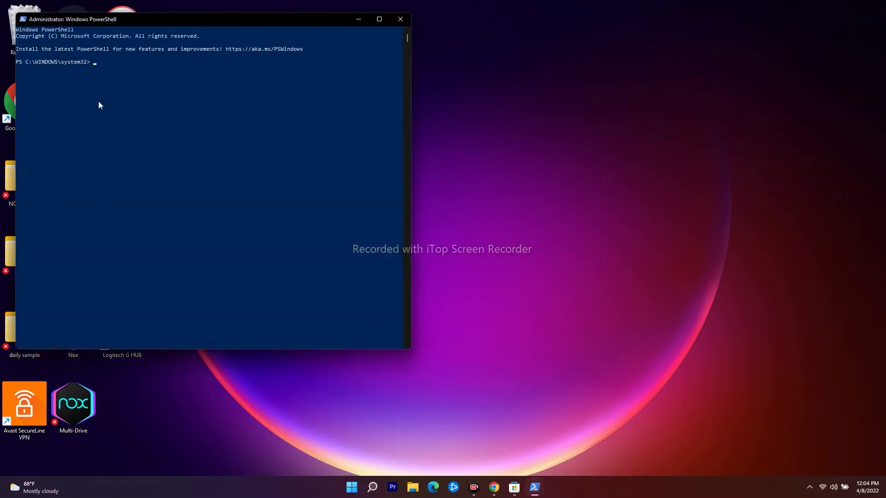
right_click(142, 68)
key("Return")
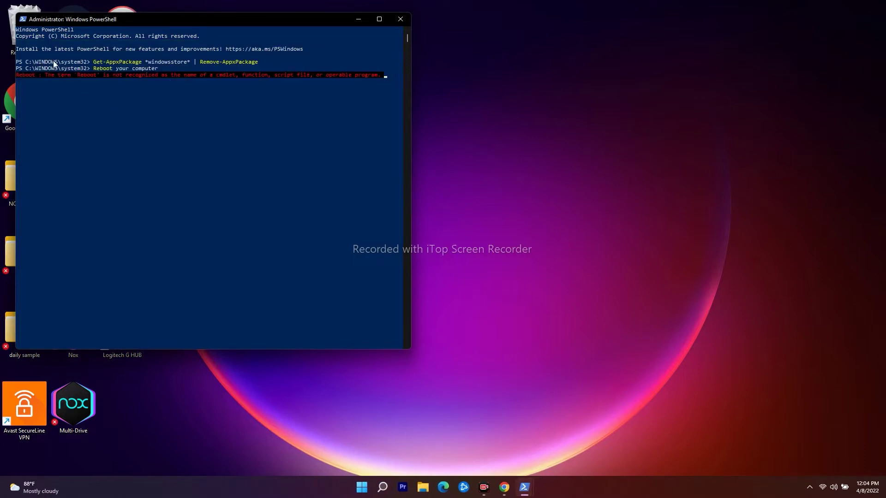
- Minimise PowerShell, copy the Step 9 Get-AppXPackage *WindowsStore* -AllUsers re-registration command from the YouTube description in Chrome, and minimise the browser
left_click(358, 20)
left_click(504, 488)
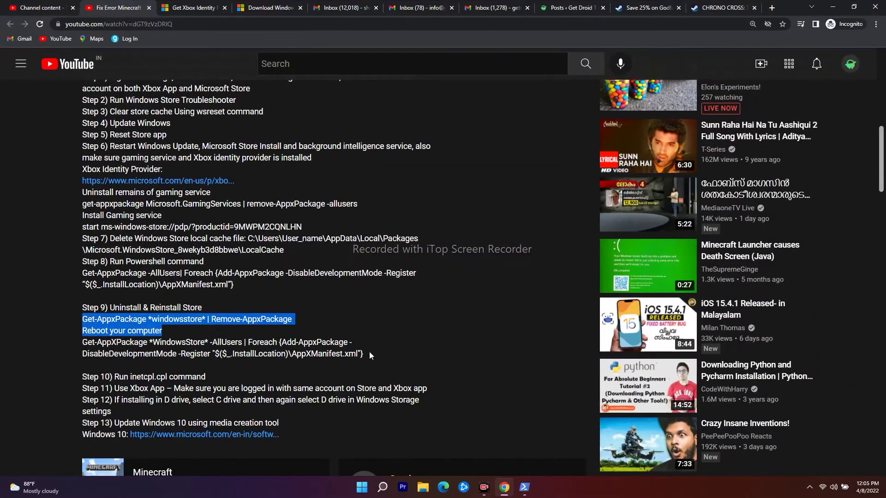
left_click_drag(370, 355, 82, 345)
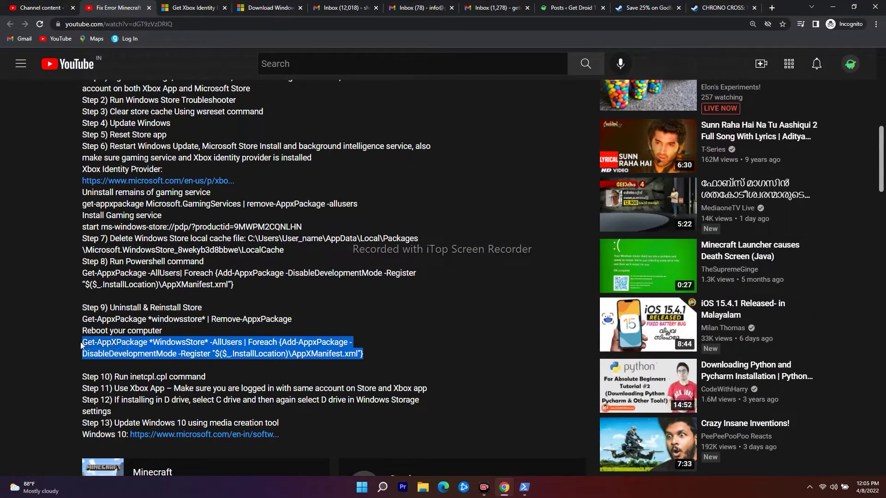
right_click(98, 345)
left_click(120, 351)
left_click(833, 7)
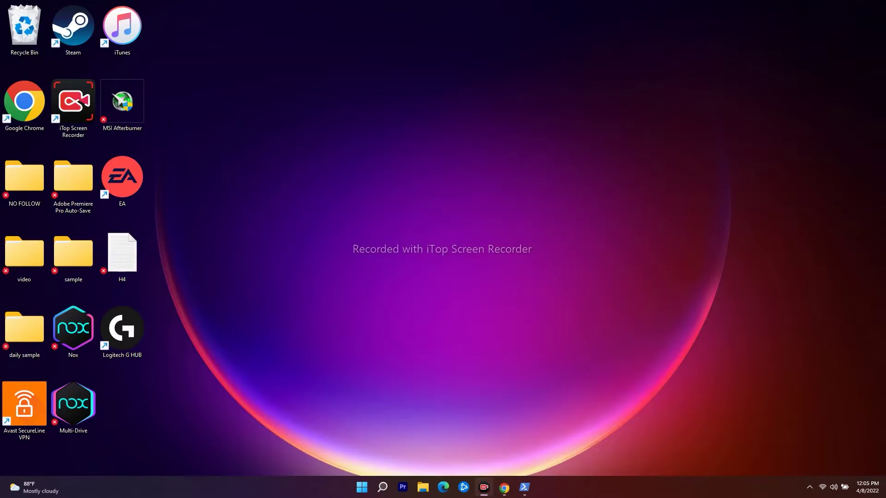
- Run the copied Get-AppXPackage *WindowsStore* -AllUsers re-registration command in the second administrator PowerShell window
mouse_move(525, 487)
left_click(538, 438)
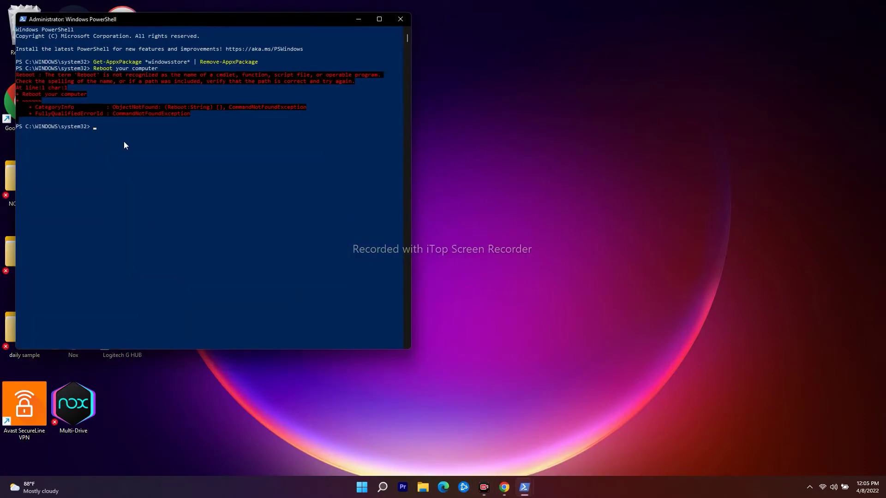
right_click(129, 145)
key("Return")
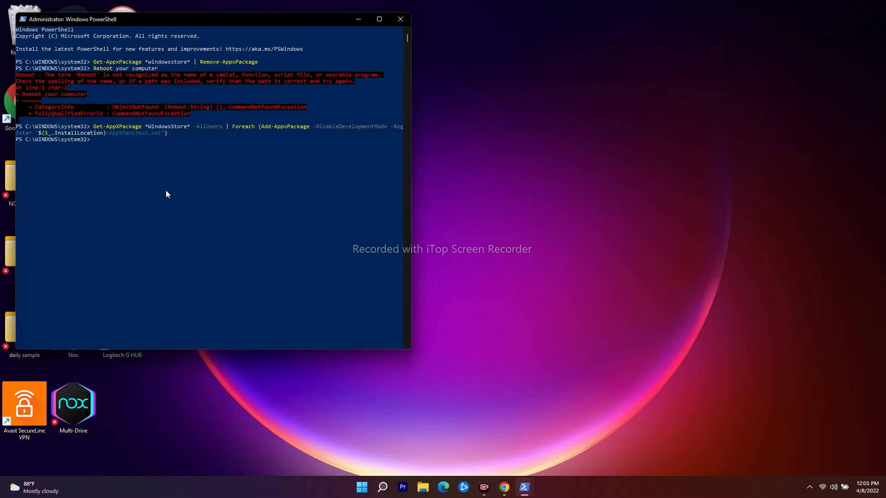
left_click(367, 487)
left_click(685, 393)
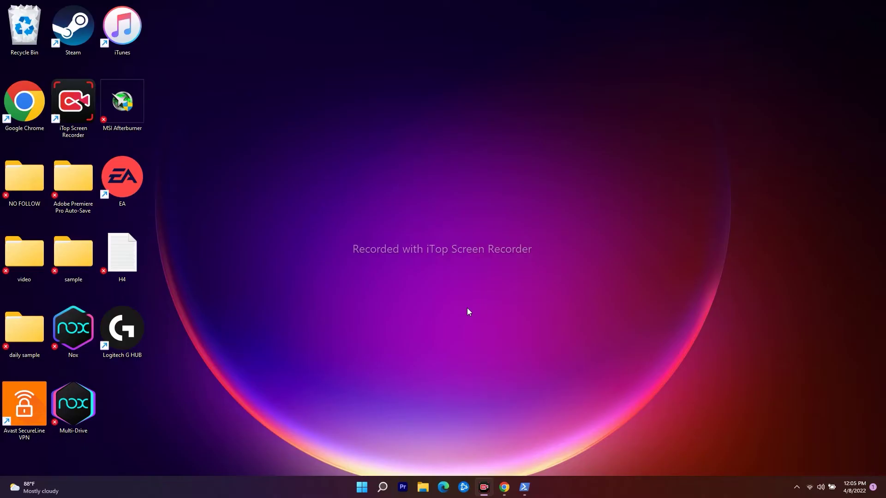
mouse_move(524, 487)
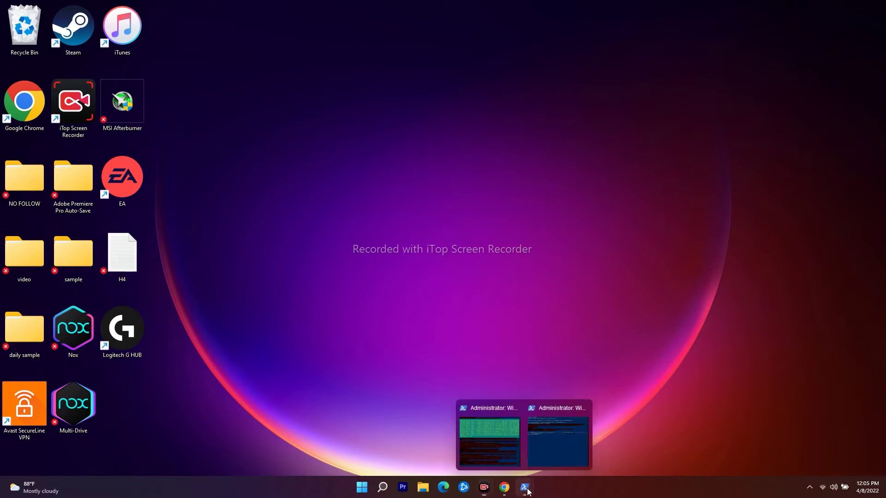
- Copy "inetcpl.cpl command" from Step 10 of the YouTube description in Chrome and minimise the browser
left_click(504, 487)
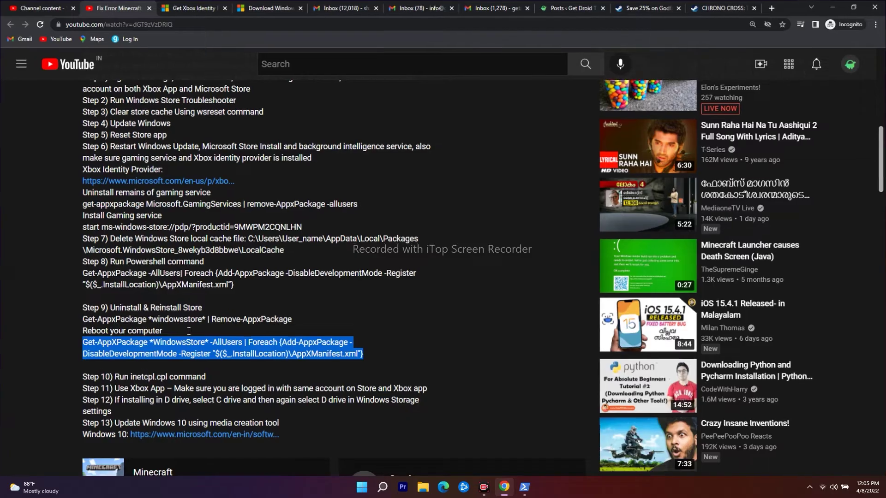
left_click_drag(213, 379, 133, 378)
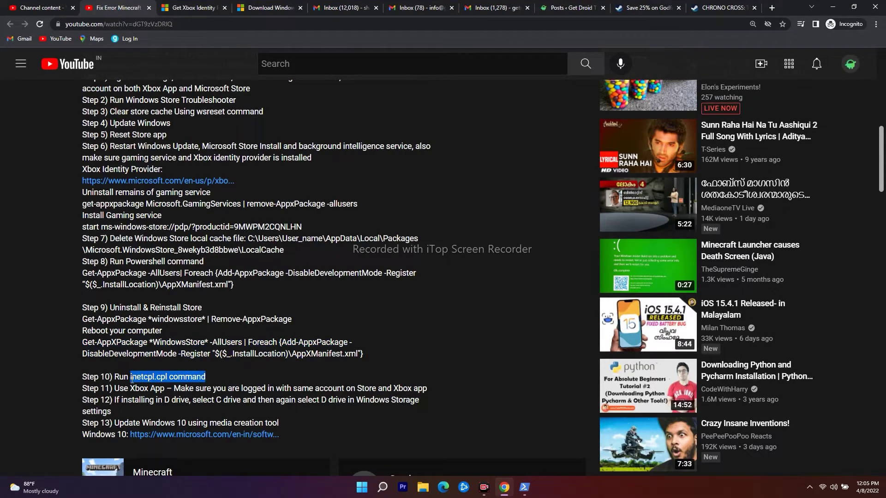
right_click(138, 378)
left_click(152, 389)
left_click(833, 7)
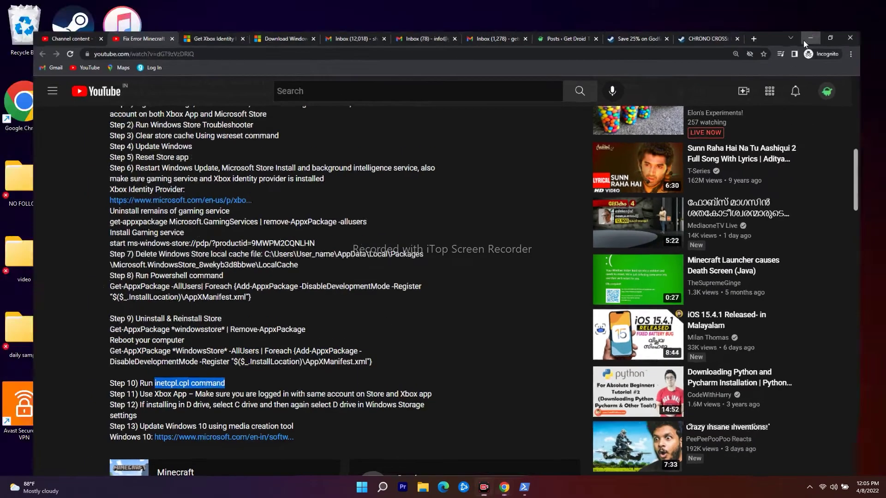
- Search Windows for the copied "inetcpl.cpl command", open Internet Properties and move the dialog away from the screen edge
left_click(382, 487)
right_click(317, 160)
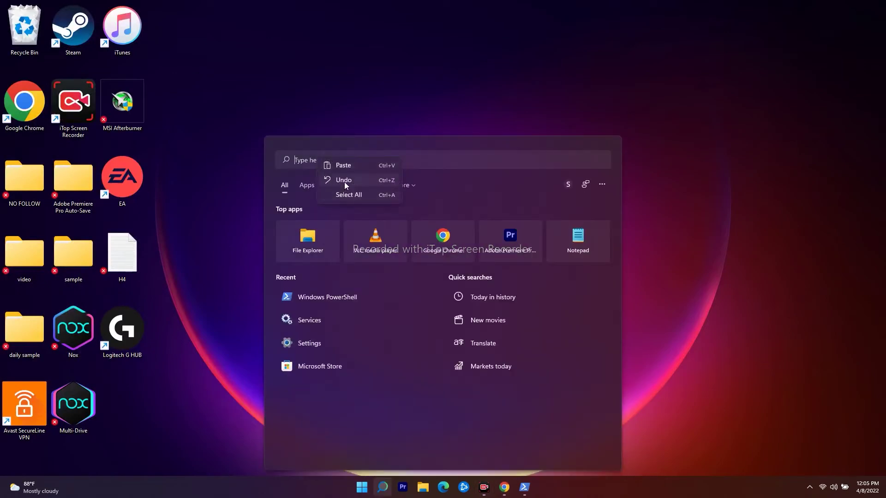
left_click(342, 165)
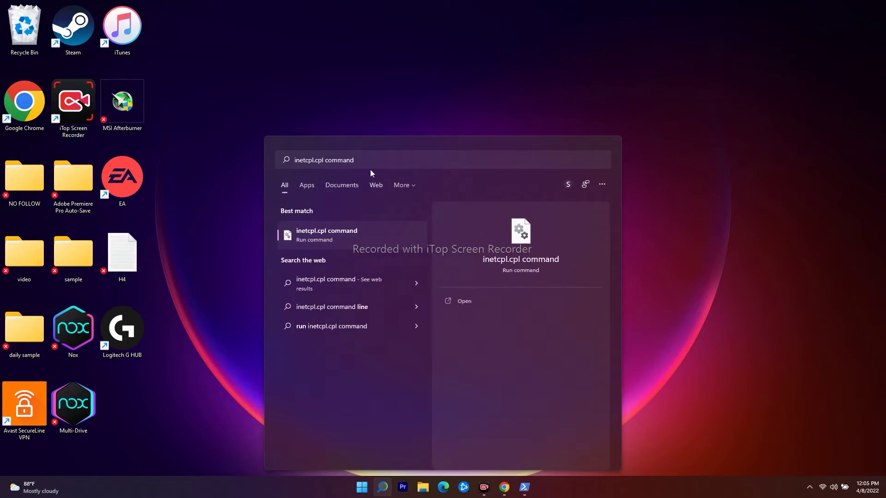
left_click(324, 231)
left_click_drag(124, 48, 215, 54)
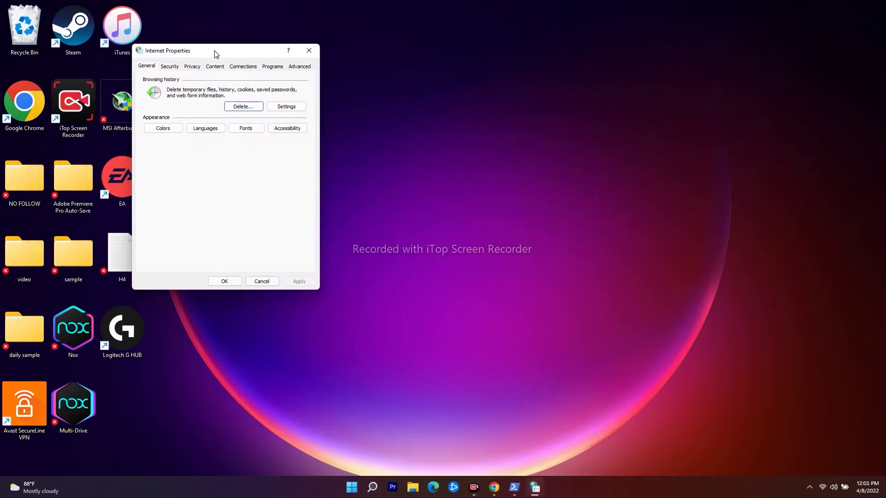
- Enable Use SSL 3.0 in the advanced settings of Internet Properties, apply the change and close the dialog
left_click(300, 67)
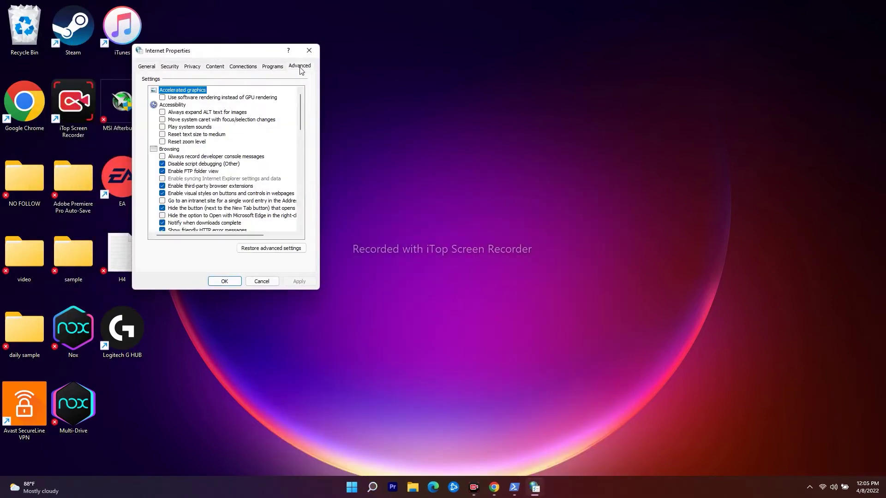
scroll(247, 155, "down", 4)
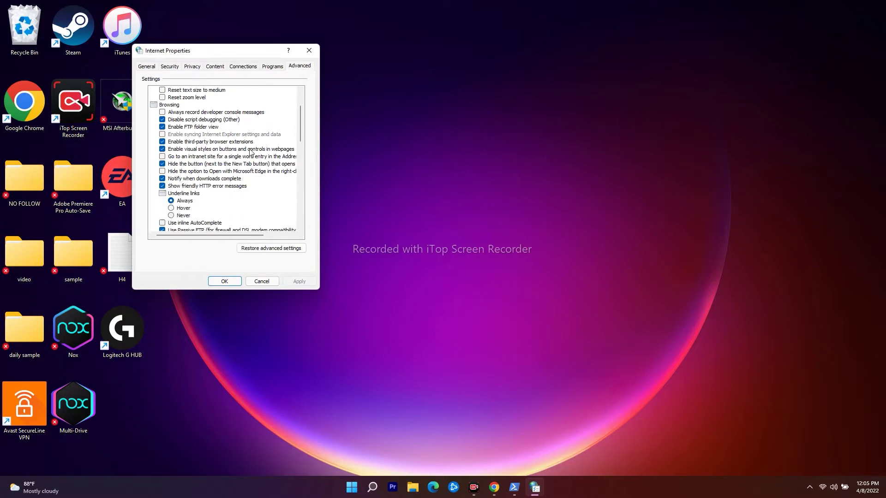
scroll(251, 152, "down", 2)
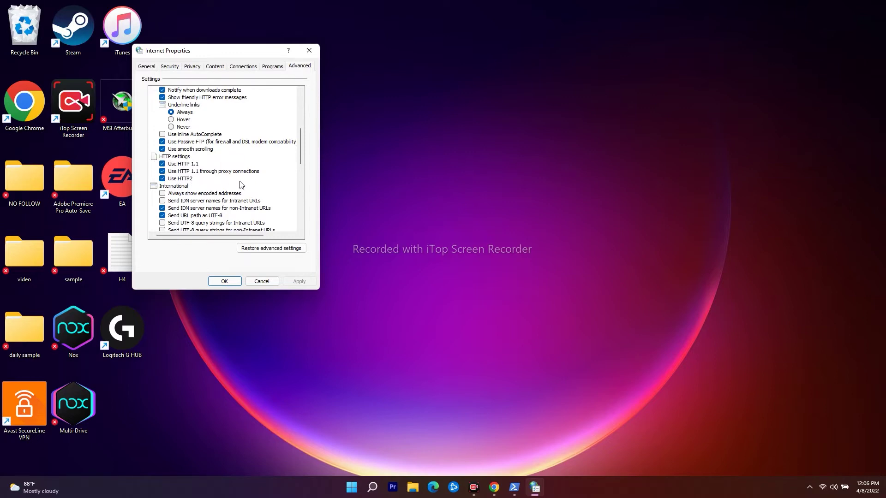
scroll(249, 175, "down", 4)
scroll(248, 174, "up", 4)
scroll(248, 175, "up", 9)
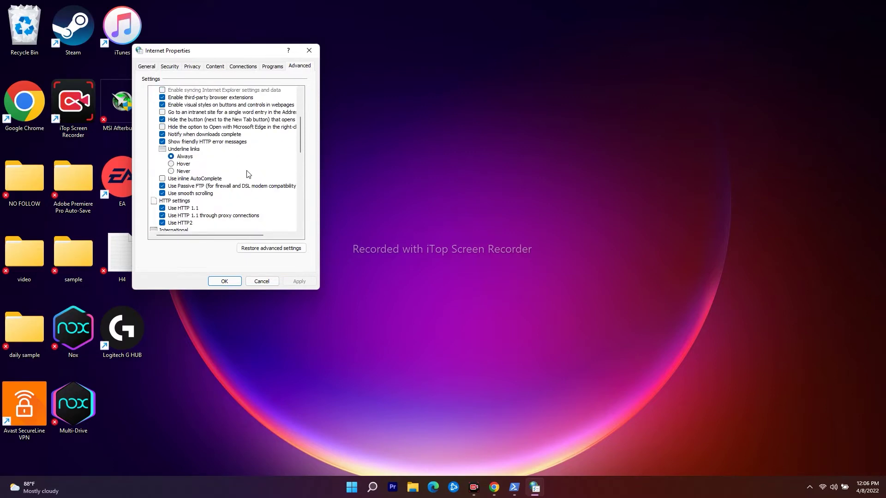
scroll(248, 174, "down", 6)
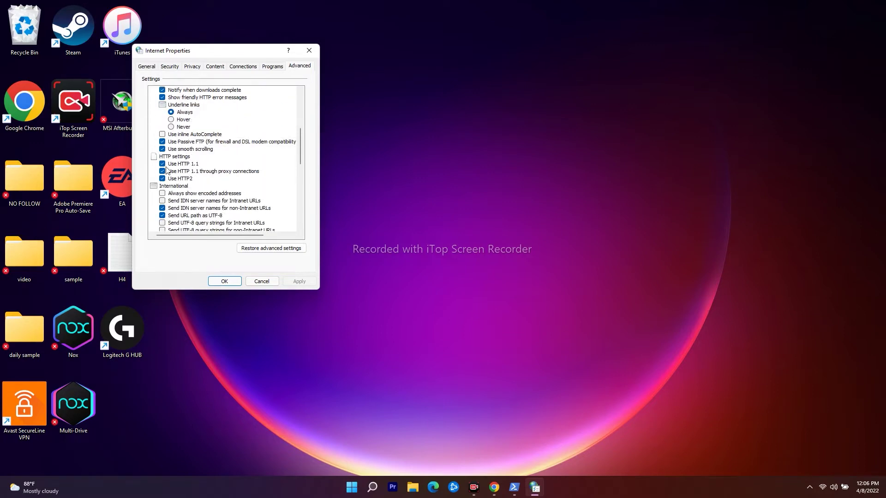
scroll(204, 178, "down", 7)
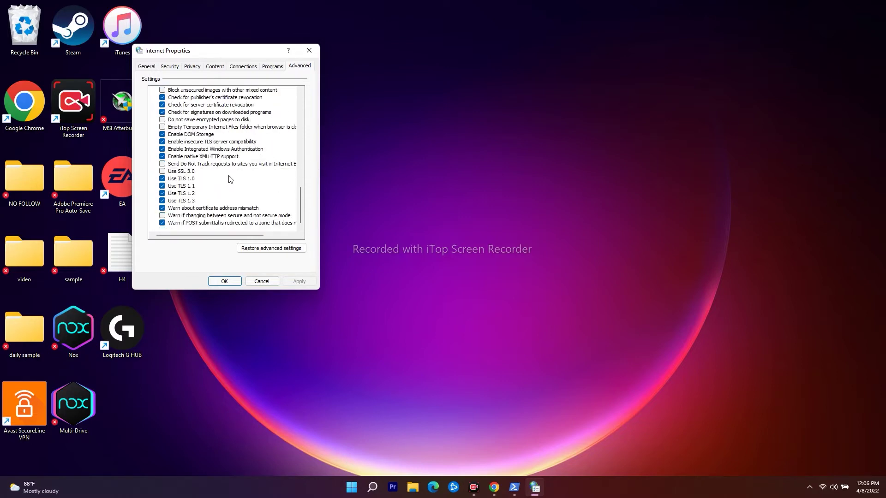
left_click(180, 171)
left_click(295, 282)
left_click(233, 281)
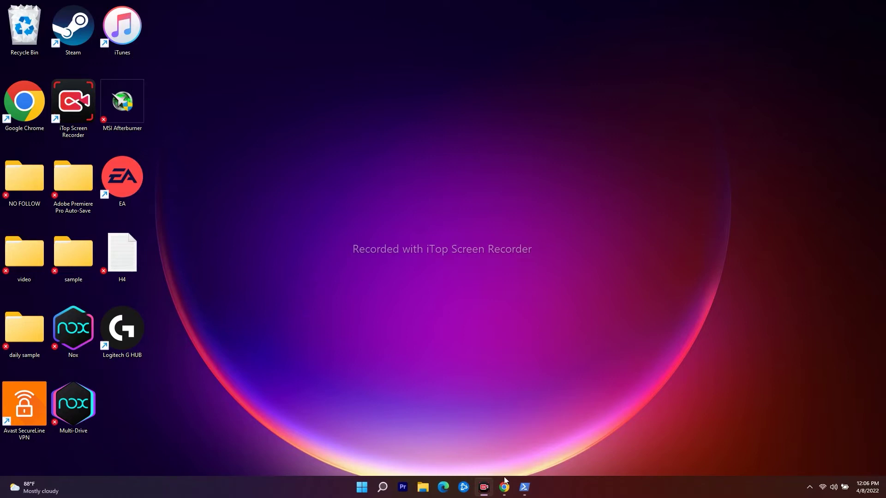
- Bring up the remaining administrator PowerShell window and close it
mouse_move(524, 484)
left_click(499, 448)
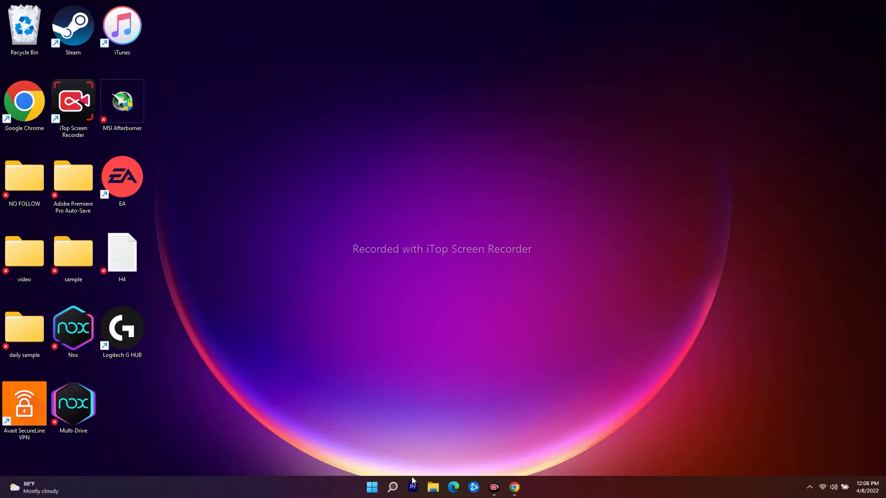
- Open Microsoft Store from the recent Windows searches, maximise it and check the name of the signed-in account
left_click(393, 487)
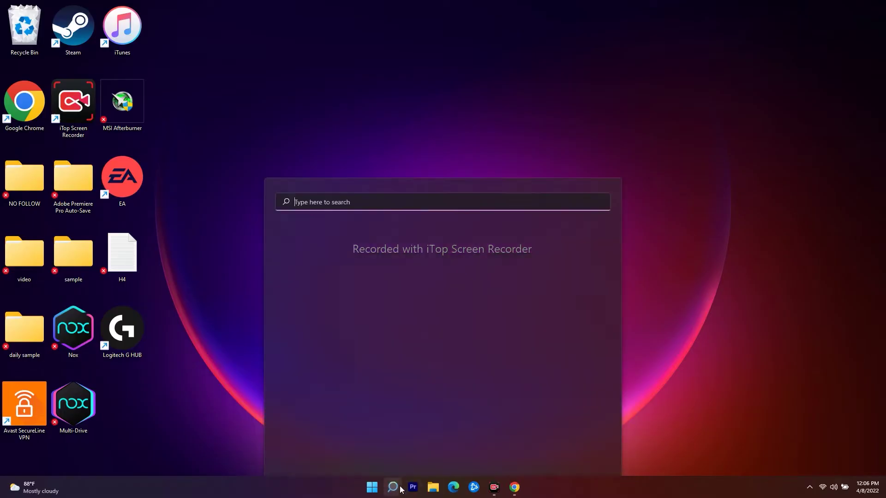
left_click(338, 367)
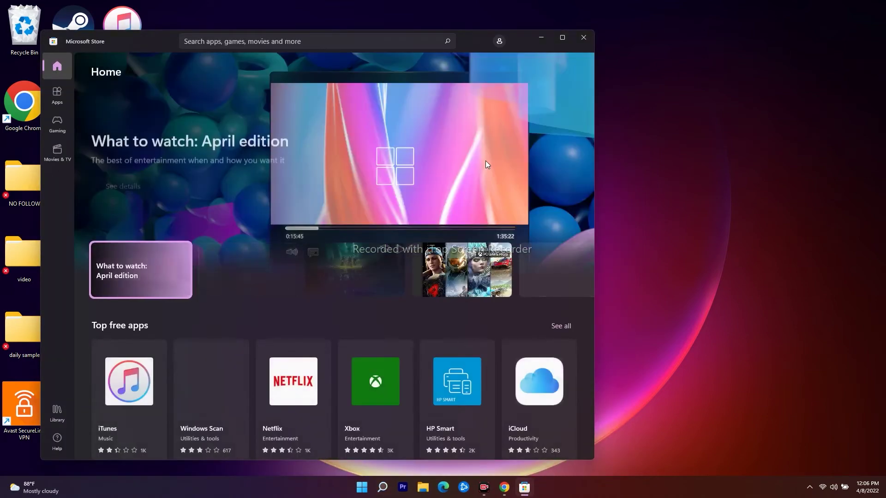
left_click(566, 42)
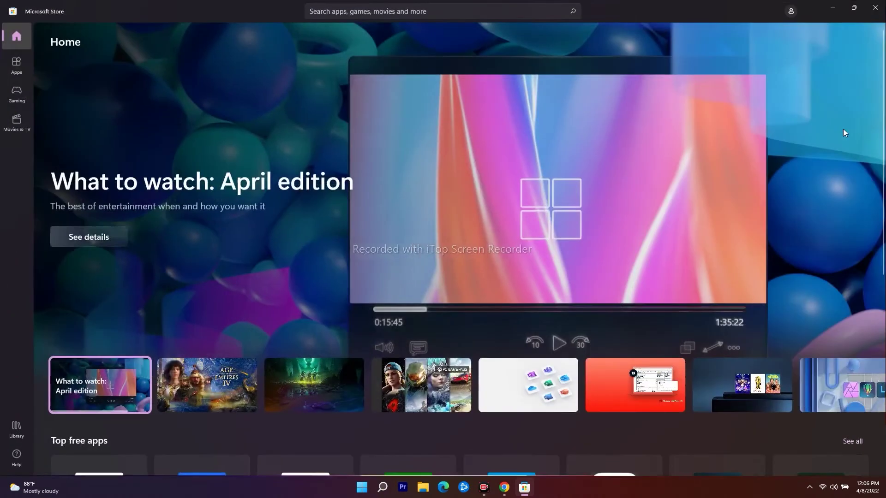
left_click(790, 12)
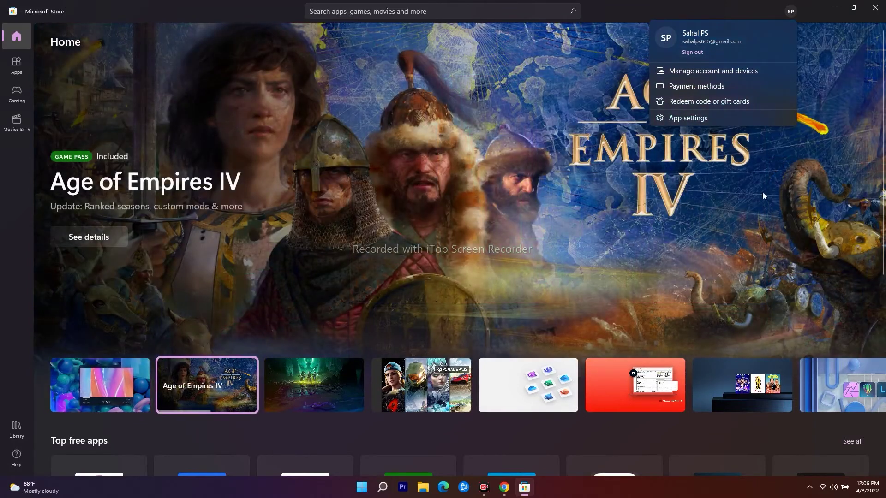
left_click_drag(718, 33, 682, 33)
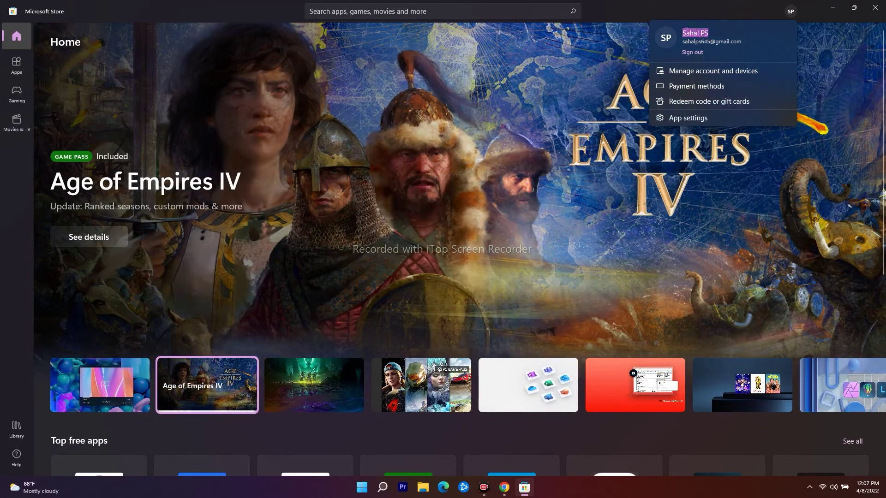
- Close Microsoft Store, switch to Chrome and bring up the Download Windows 10 page
left_click(818, 97)
left_click(879, 12)
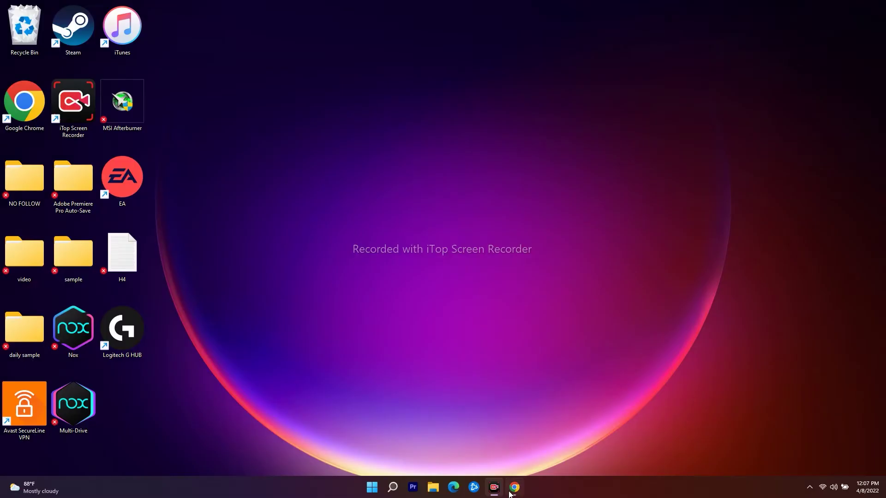
left_click(512, 488)
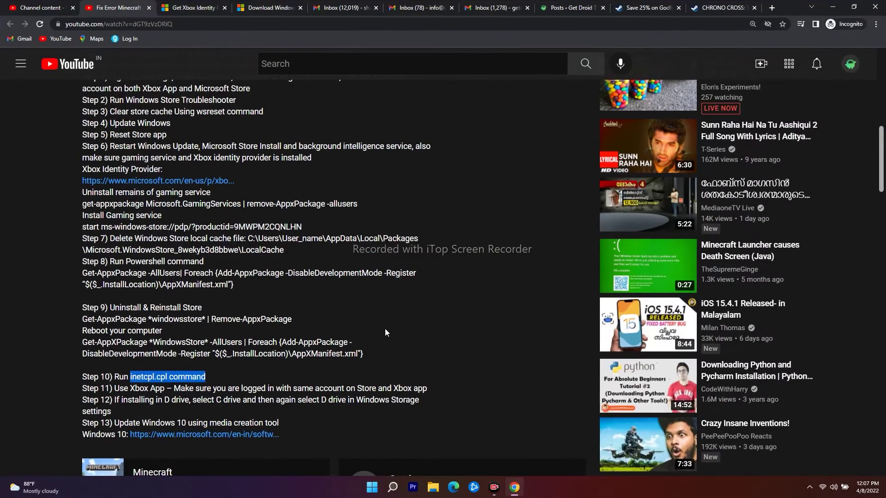
left_click(305, 7)
scroll(307, 166, "up", 5)
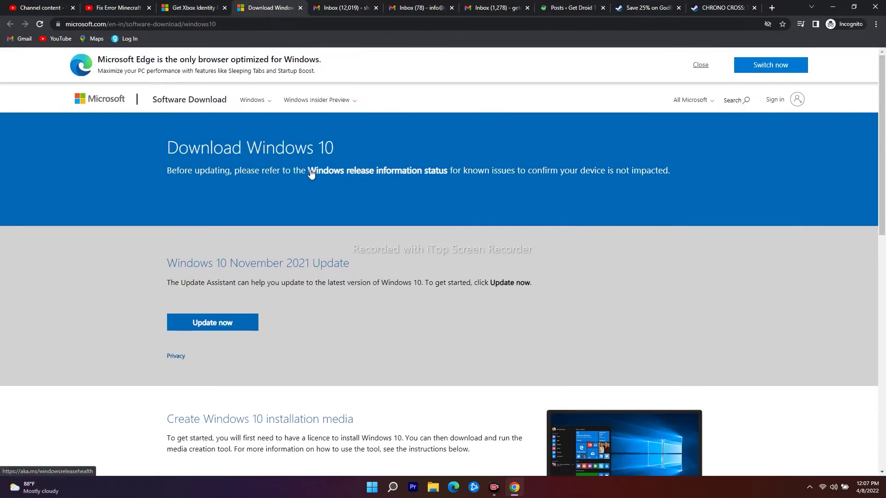
left_click(199, 7)
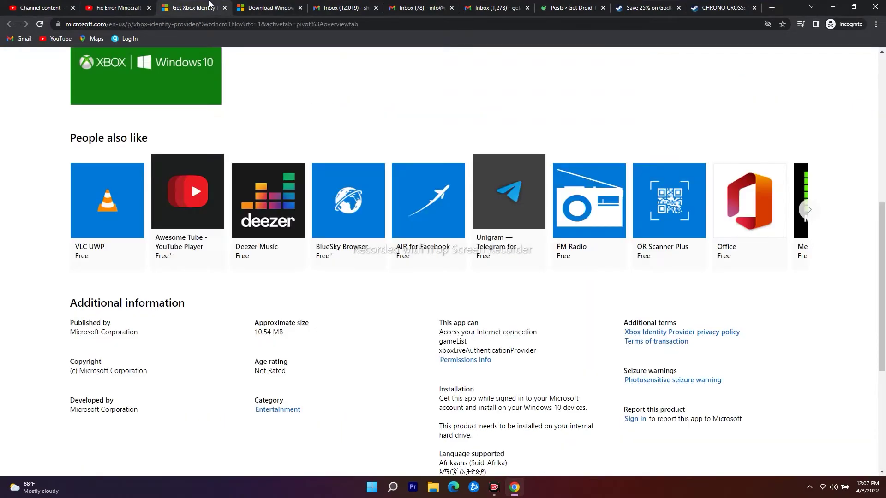
left_click(265, 8)
- Download the media creation tool from the Create Windows 10 installation media section and open the downloaded file
scroll(491, 188, "down", 5)
scroll(489, 198, "down", 1)
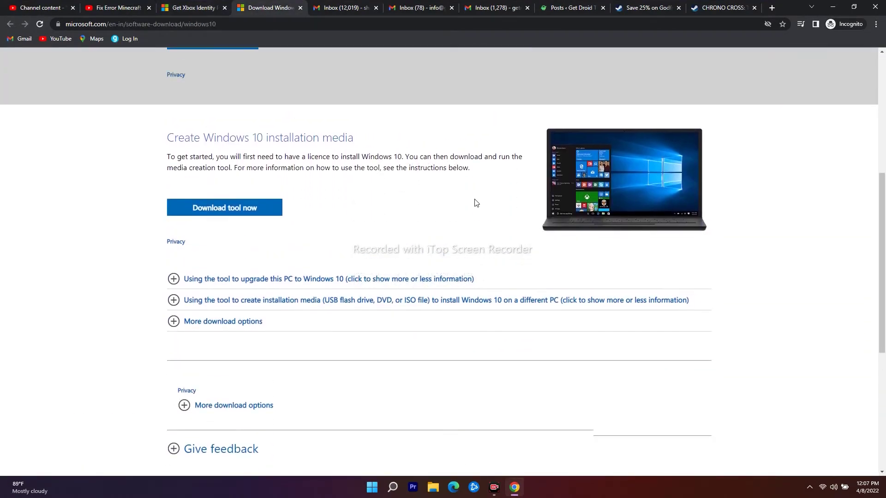
scroll(323, 194, "up", 1)
left_click_drag(165, 187, 349, 204)
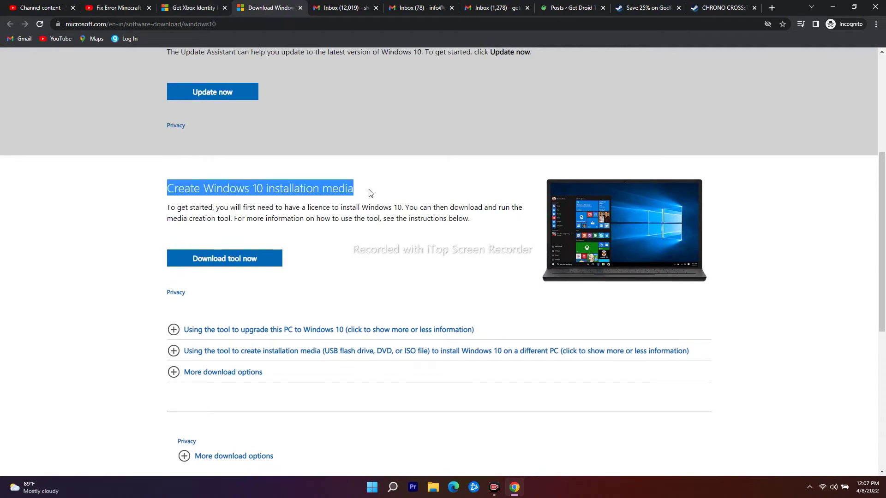
left_click(233, 258)
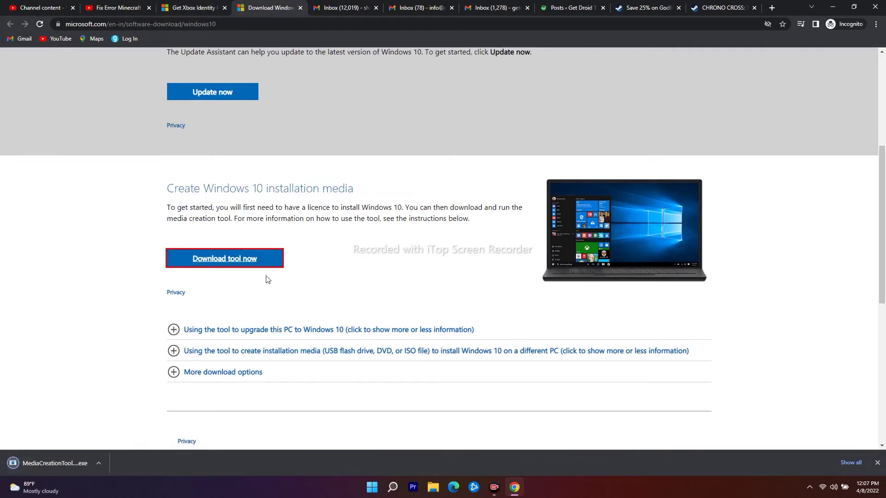
left_click(97, 464)
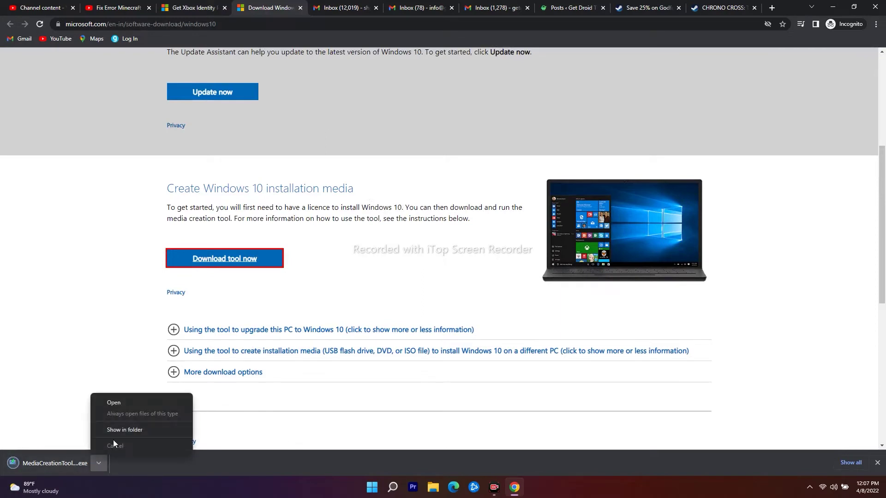
left_click(128, 405)
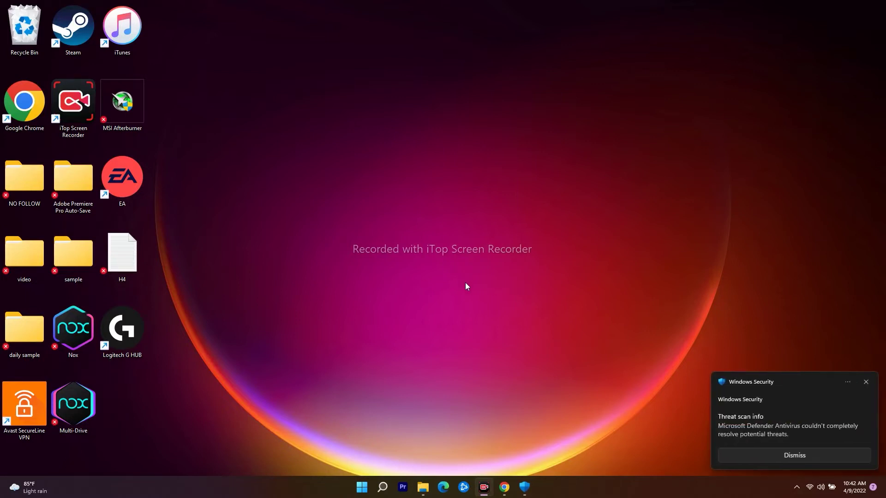
- Look through the options of the Windows Security threat scan notification and clear it from the desktop
left_click(848, 382)
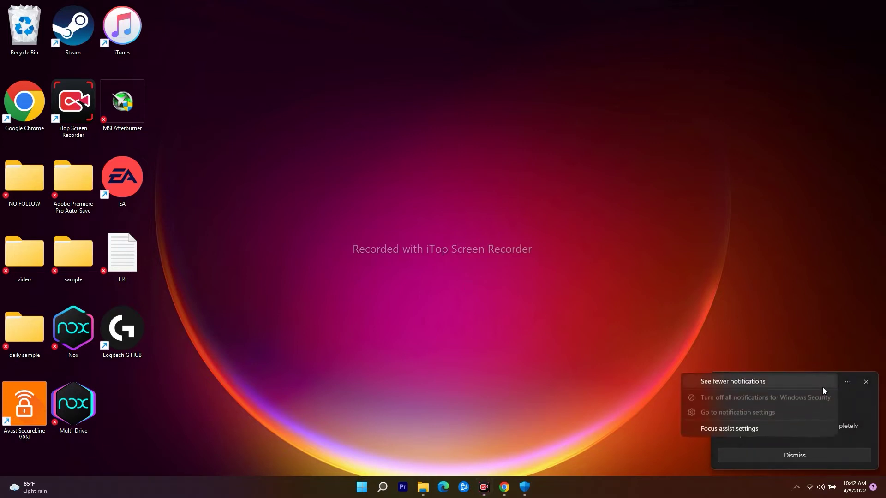
left_click(776, 368)
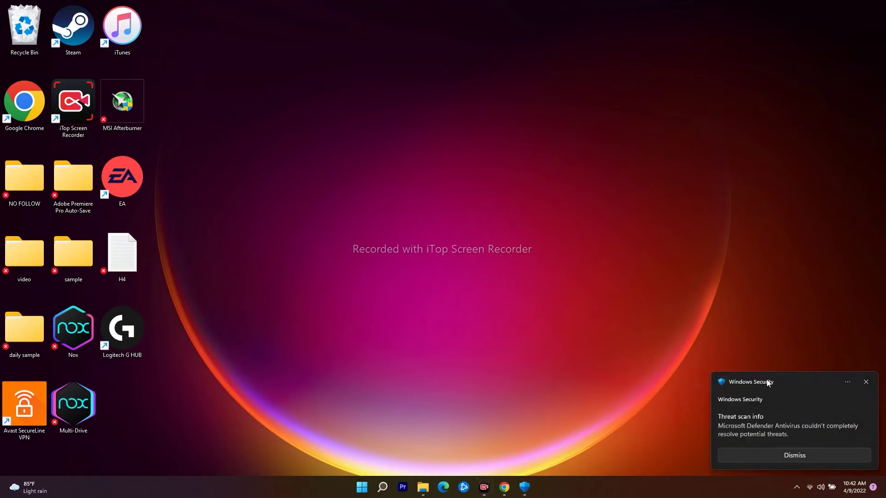
left_click(846, 382)
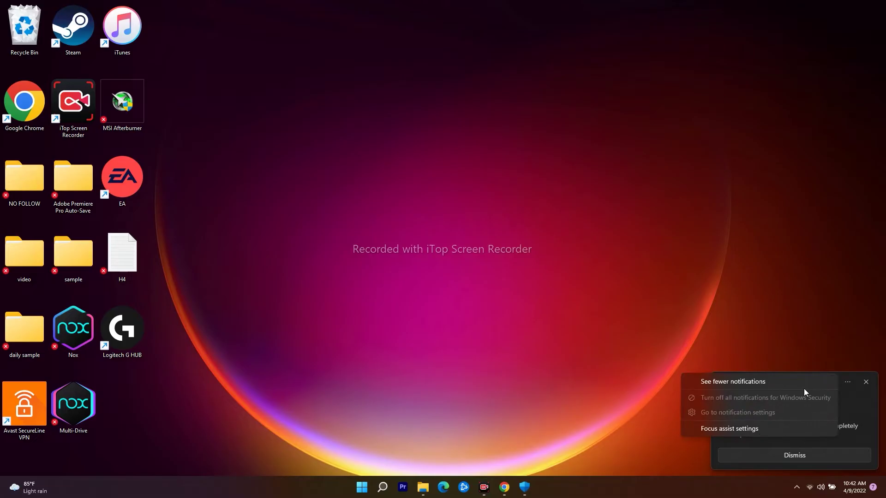
left_click(774, 386)
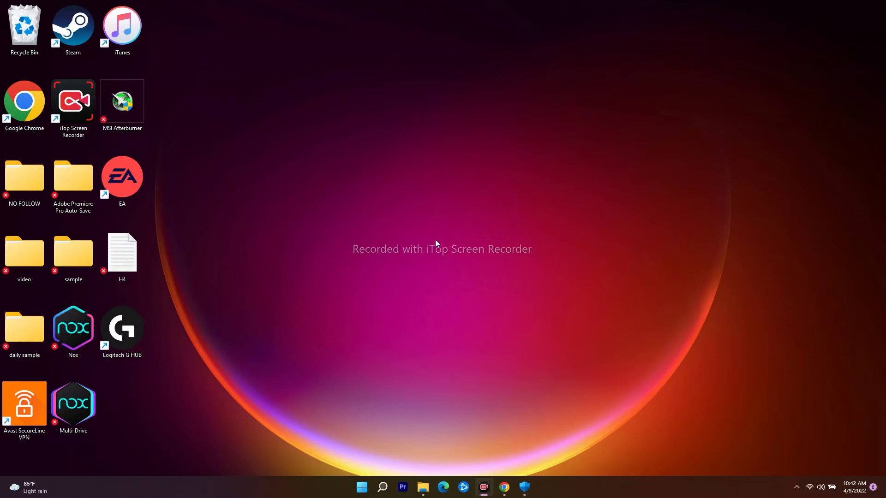
- Search Windows for "xbox", open the Xbox app maximised and dismiss its What's new message
left_click(382, 487)
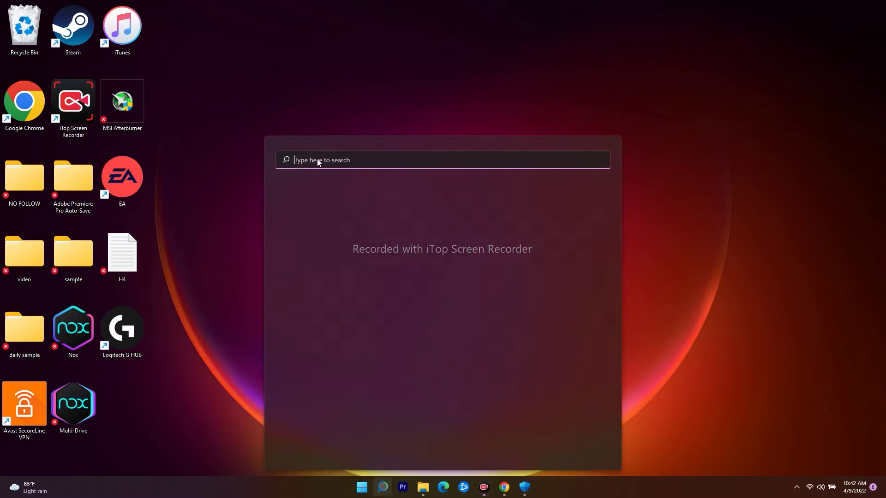
type("xbox")
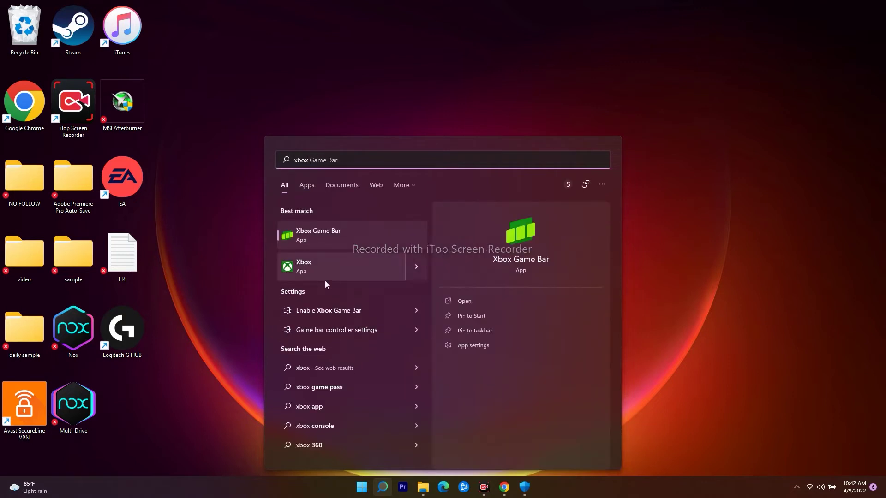
left_click(305, 265)
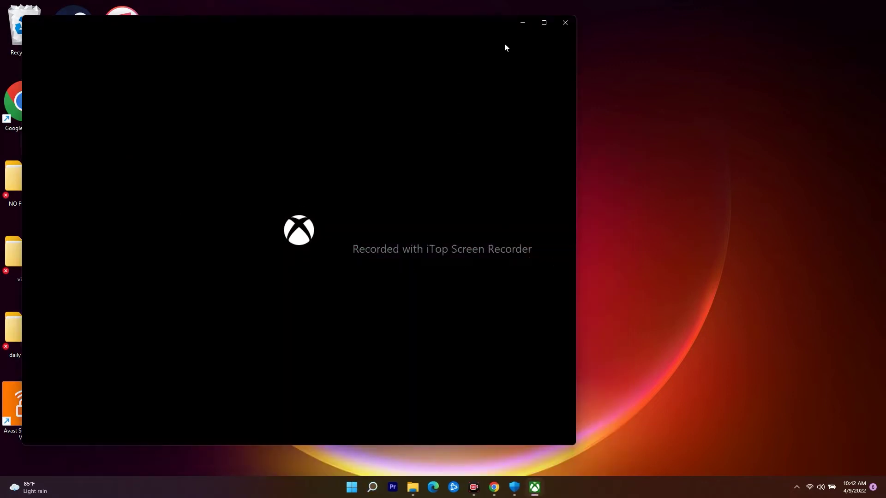
left_click(544, 23)
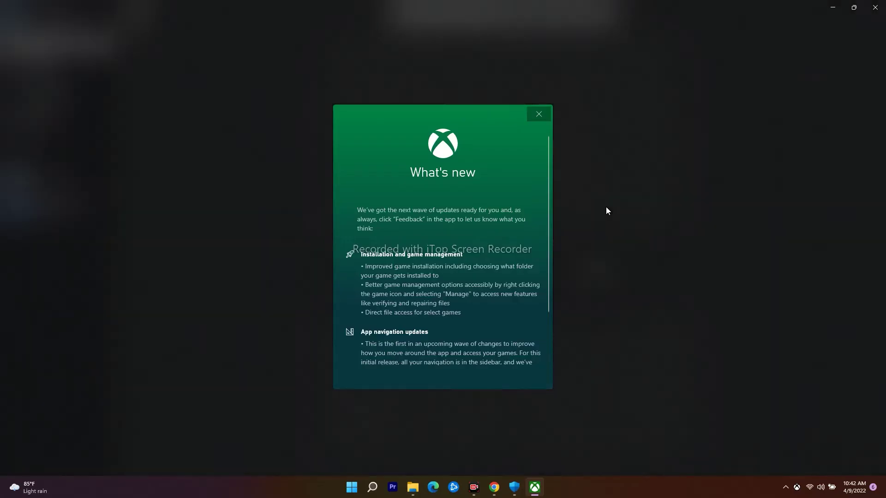
left_click(539, 114)
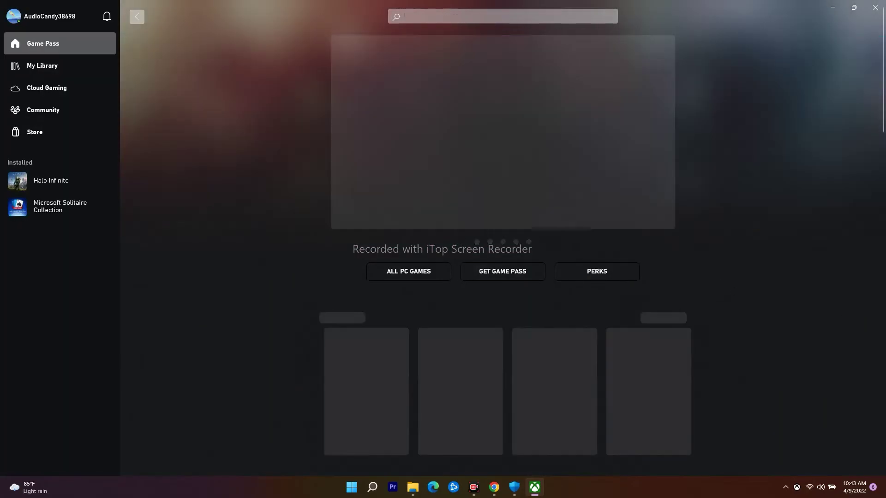
- Search the Xbox app for "minecraft" and minimise the app
type("mine")
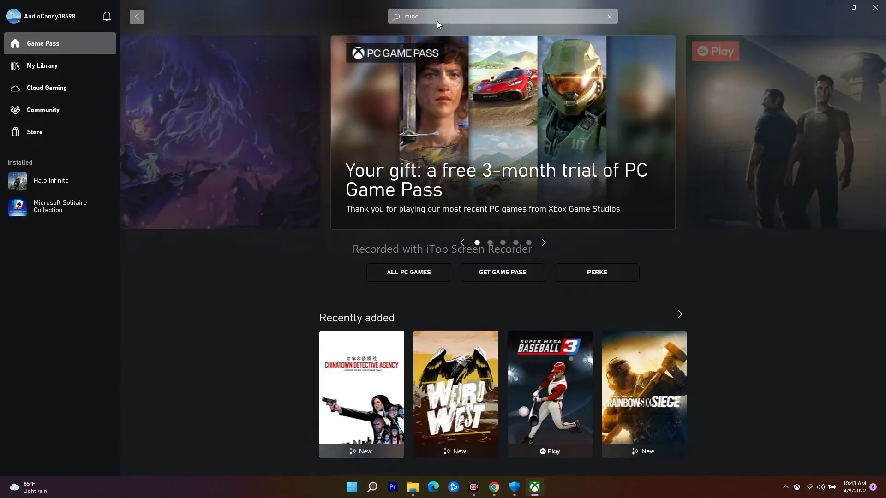
type("cra")
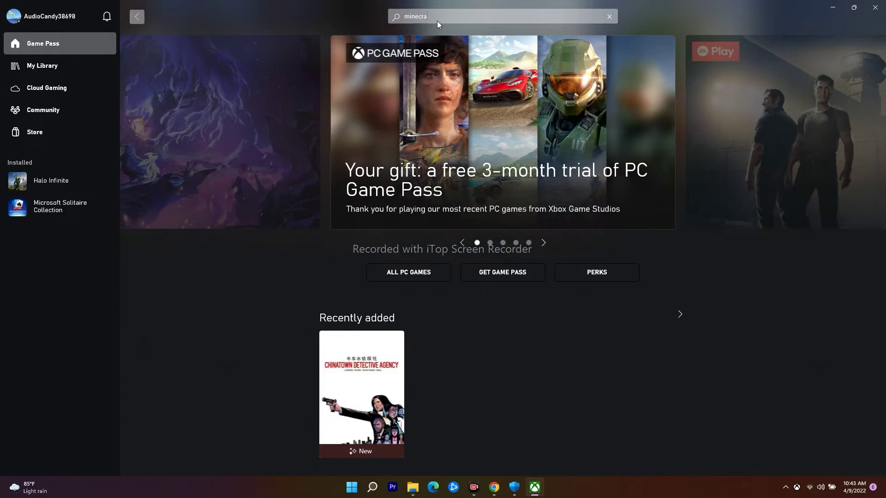
type("ft")
key("Return")
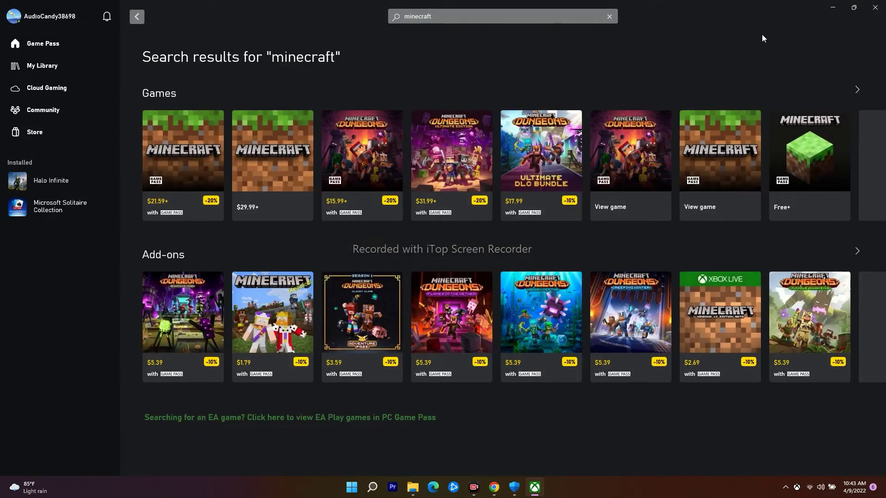
left_click(834, 8)
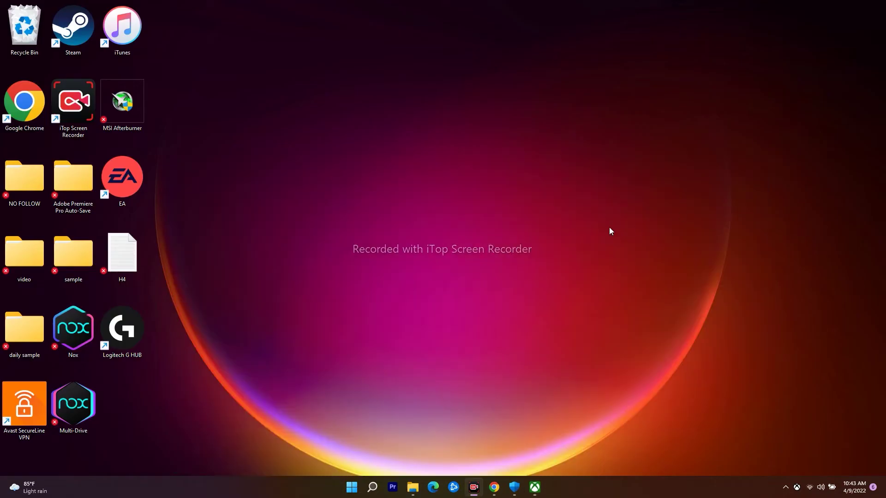
- Bring up the Chrome window with the written fix steps and open the Minecraft download link of Step 3 in a new tab
mouse_move(494, 486)
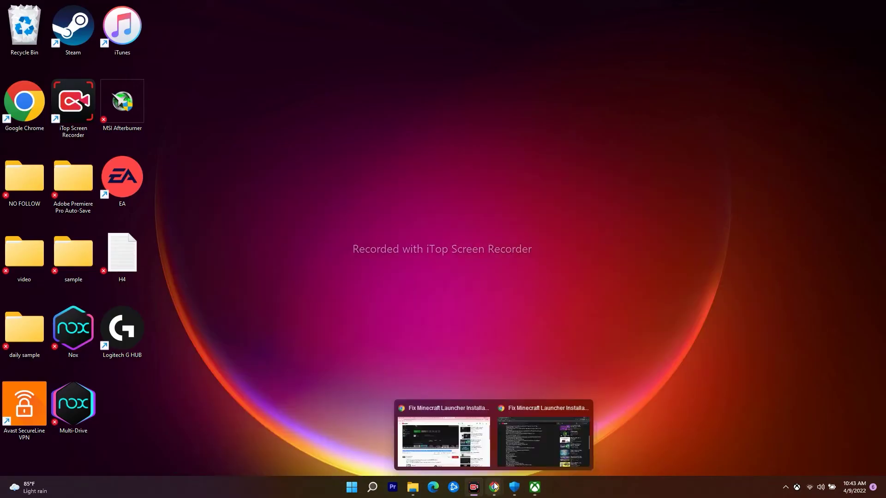
left_click(534, 451)
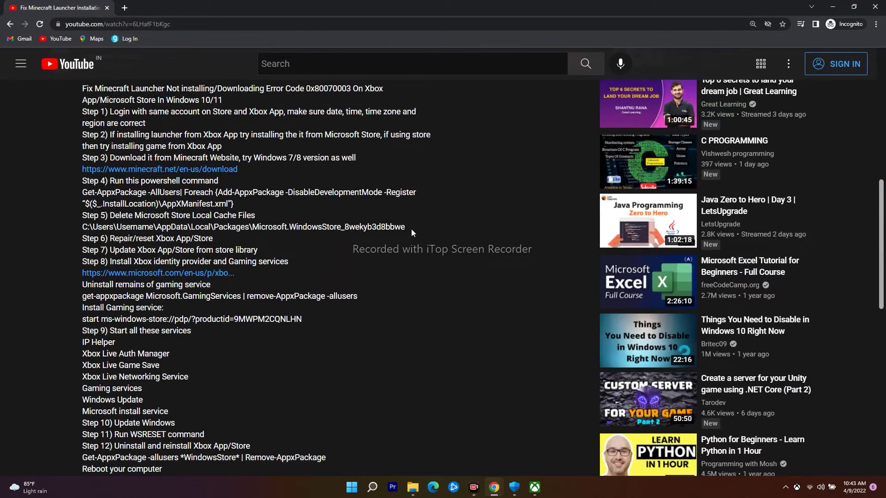
right_click(229, 169)
left_click(240, 177)
left_click(189, 3)
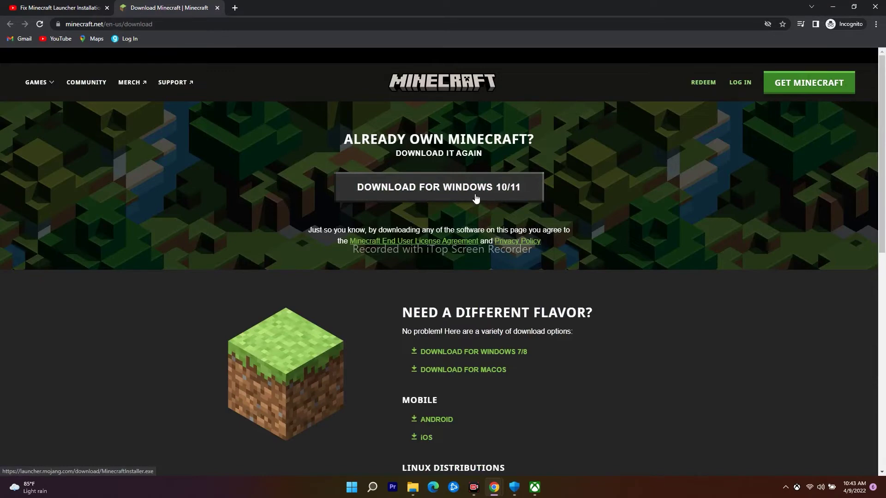
- Download the Minecraft installer for Windows 10/11, check the other download options on the page and open MinecraftInstaller.exe
left_click(496, 192)
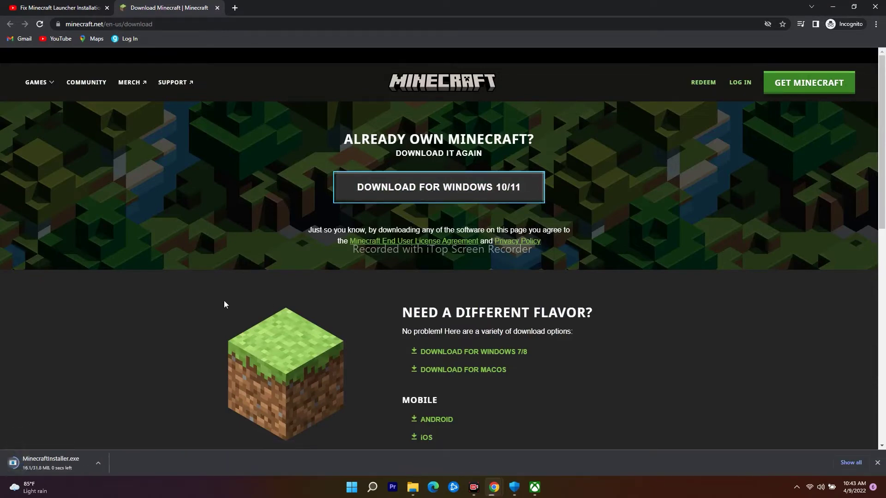
scroll(627, 291, "down", 3)
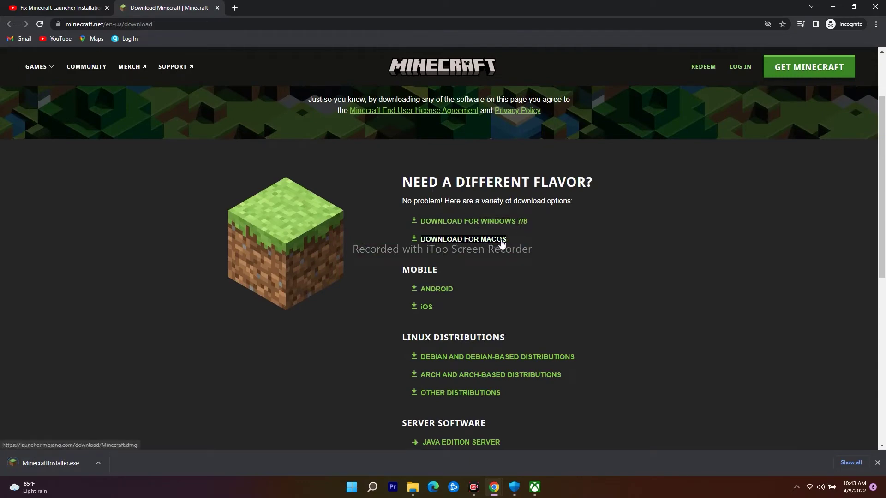
scroll(502, 244, "down", 4)
left_click(98, 462)
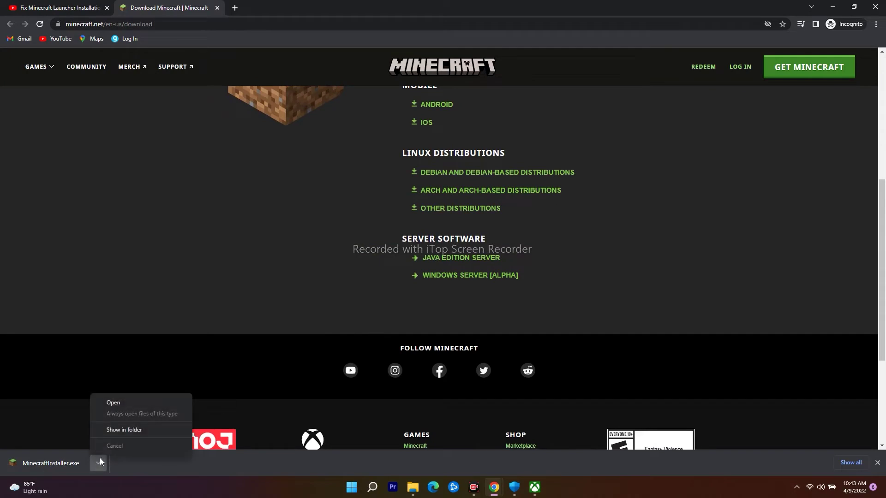
left_click(124, 403)
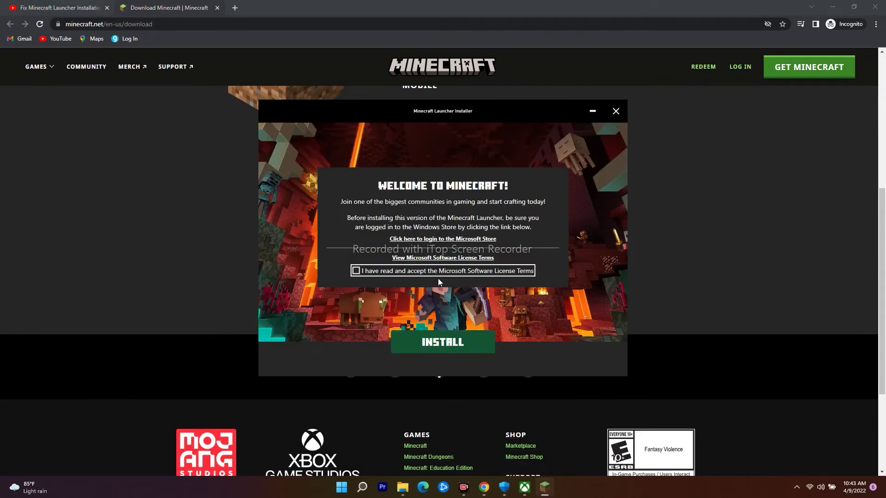
- Accept the Microsoft Software License Terms, start installing the Minecraft Launcher and minimise the installer
left_click(393, 271)
left_click(429, 342)
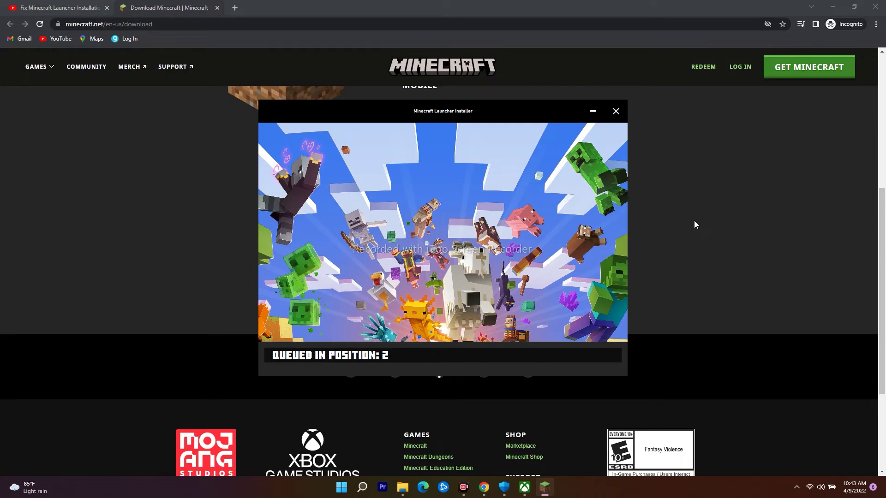
left_click(593, 111)
- Copy the Get-AppxPackage -AllUsers PowerShell command under Step 4 of the video description and minimise the browser
scroll(641, 247, "up", 3)
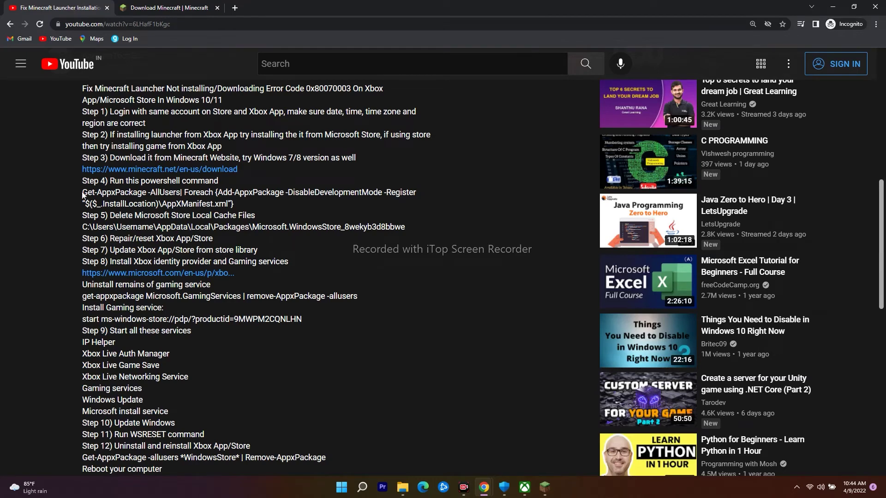
left_click_drag(87, 195, 229, 202)
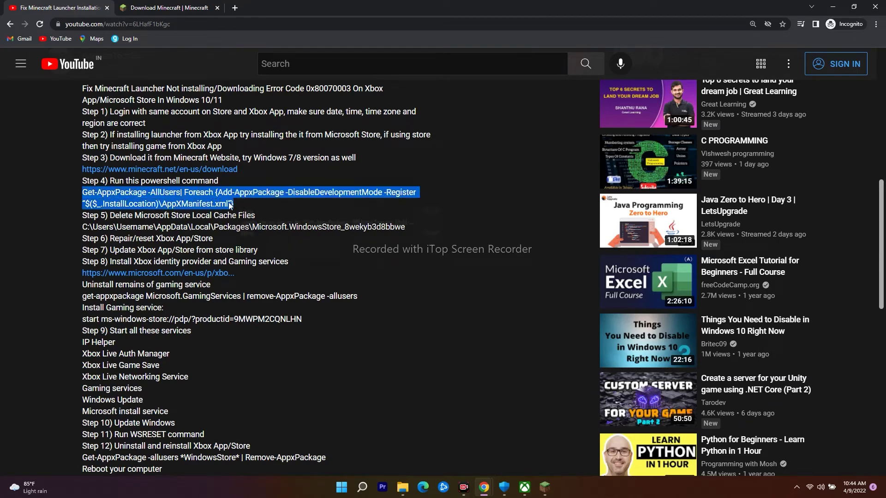
right_click(241, 201)
left_click(248, 214)
left_click(832, 7)
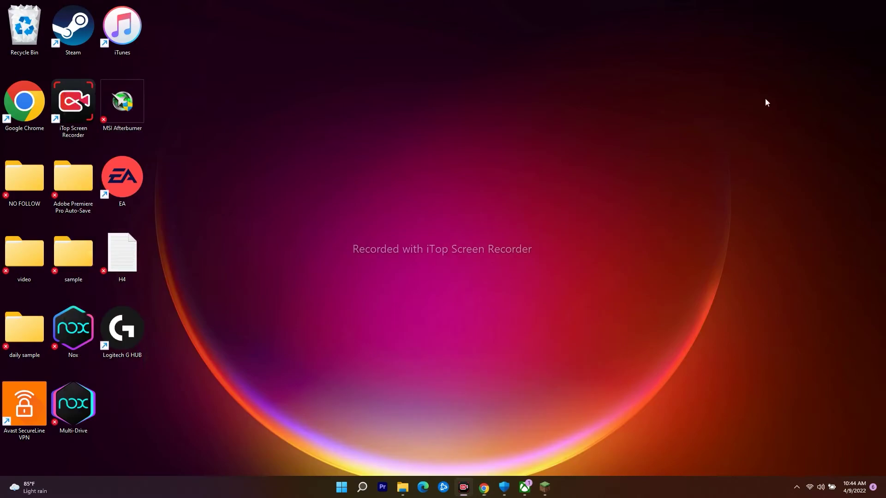
- Run the copied Get-AppxPackage command in Windows PowerShell as administrator and close the PowerShell window when it finishes
left_click(372, 489)
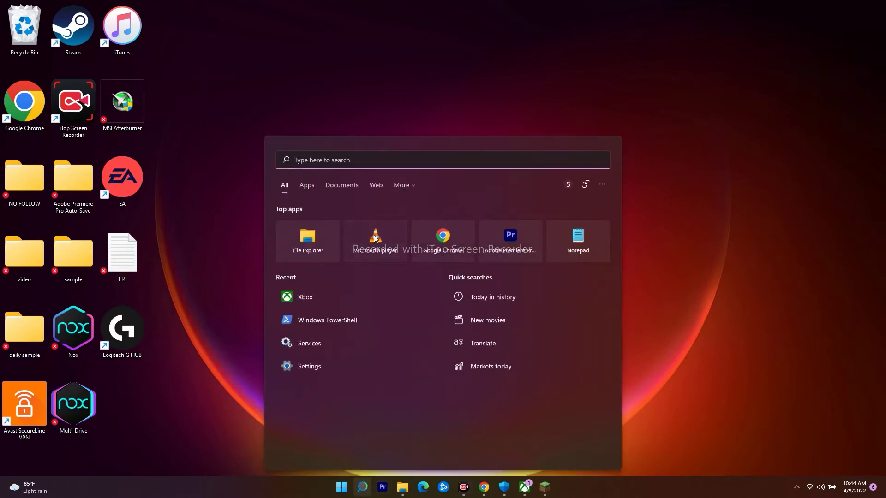
type("power")
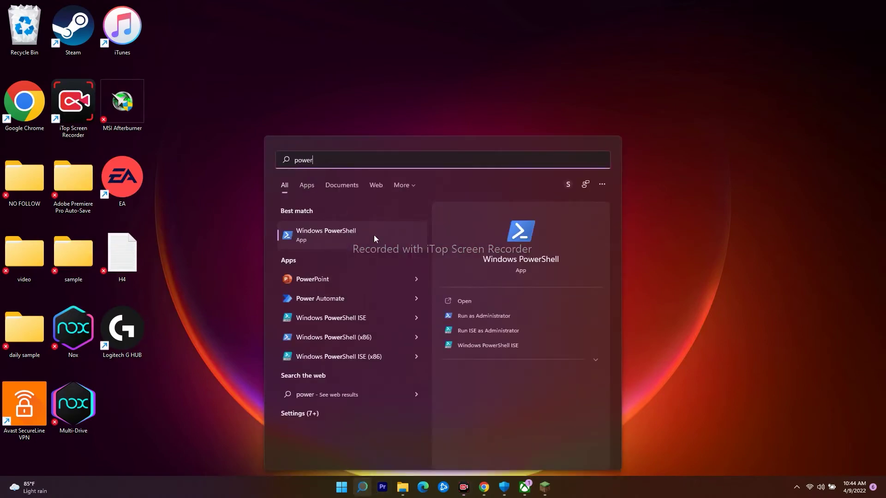
left_click(475, 319)
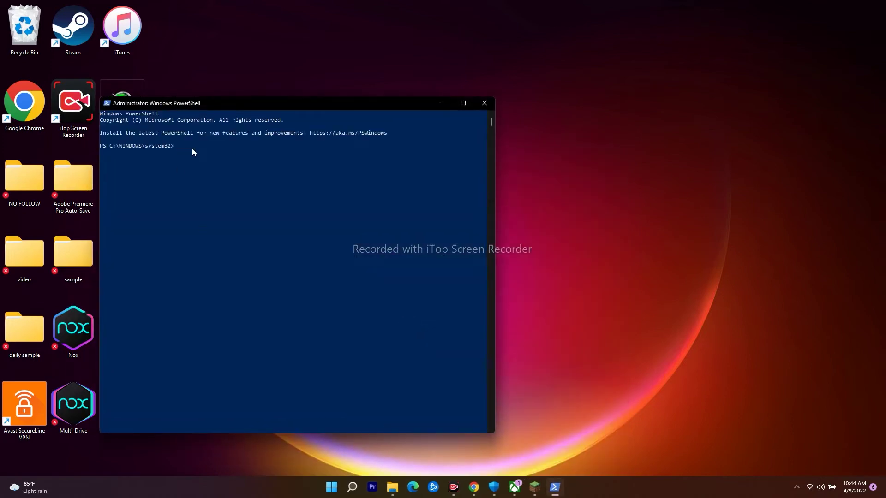
right_click(192, 148)
key("Return")
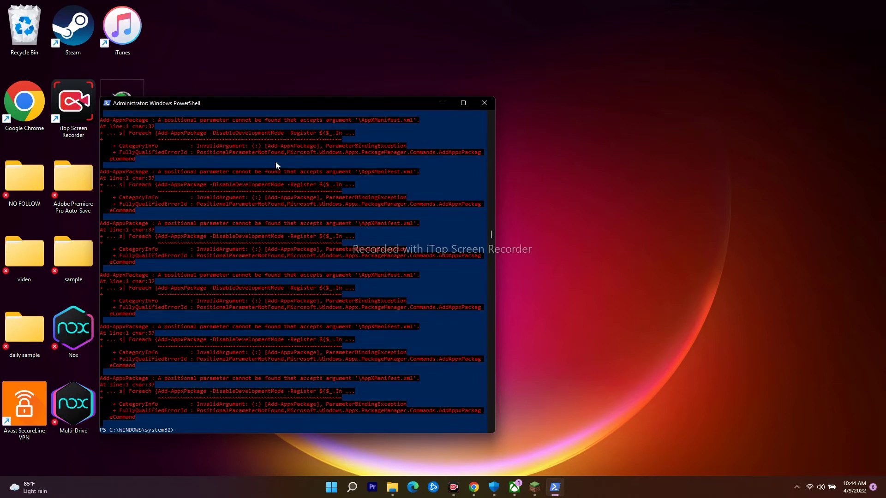
left_click(488, 105)
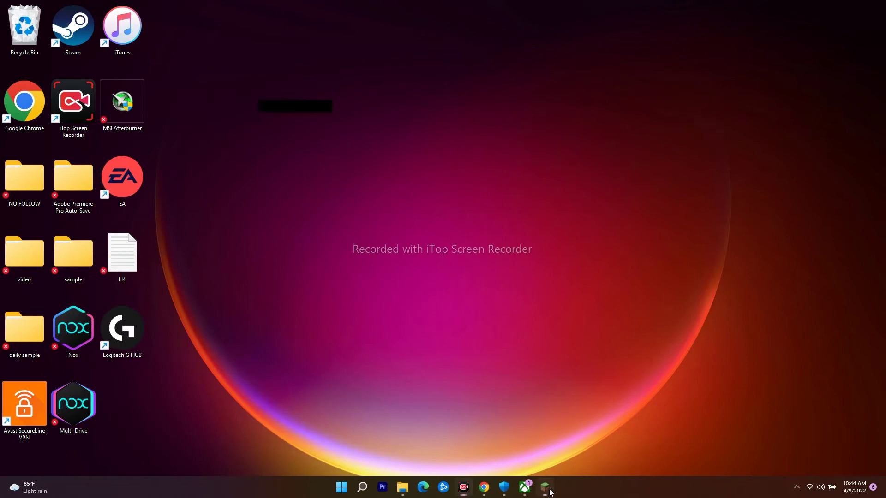
- Open the Minecraft Launcher page in the Microsoft Store from the waiting installer, and quit the installer after minimising the Store
left_click(549, 491)
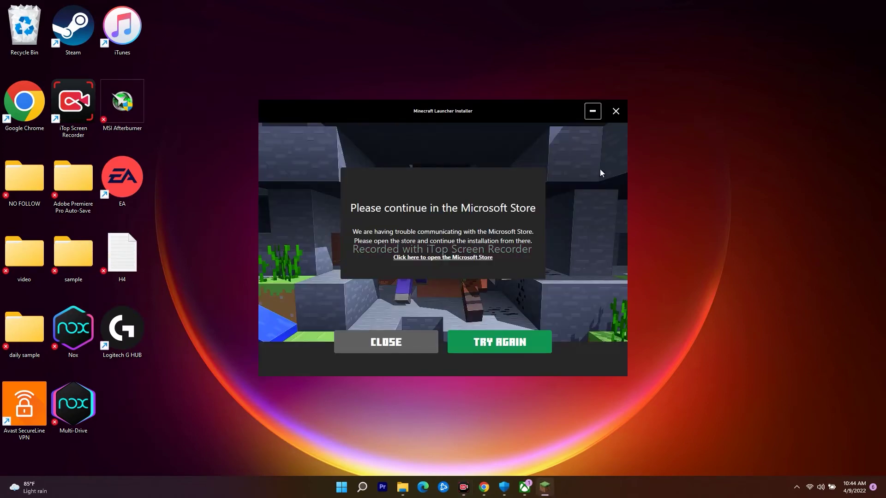
left_click(457, 259)
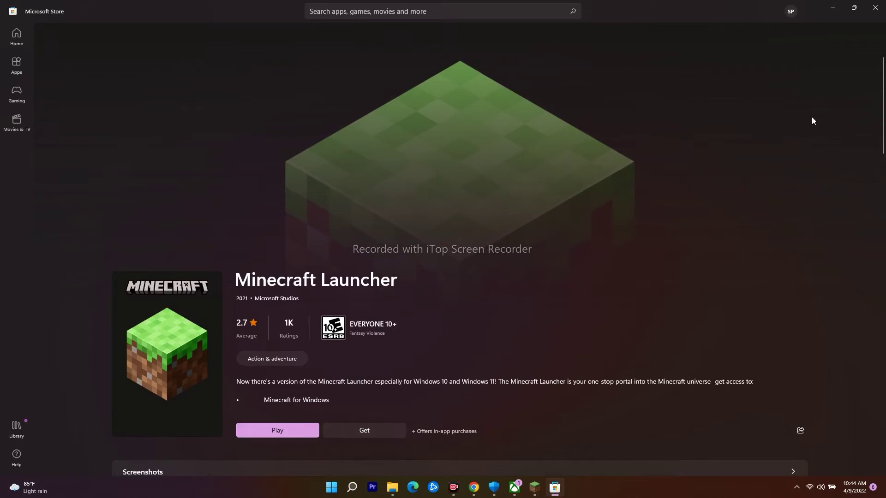
left_click(833, 8)
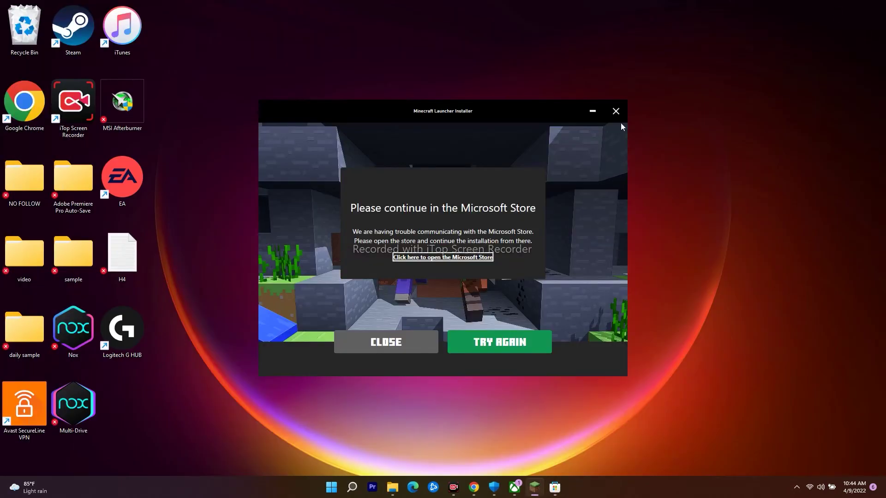
left_click(616, 111)
left_click(485, 258)
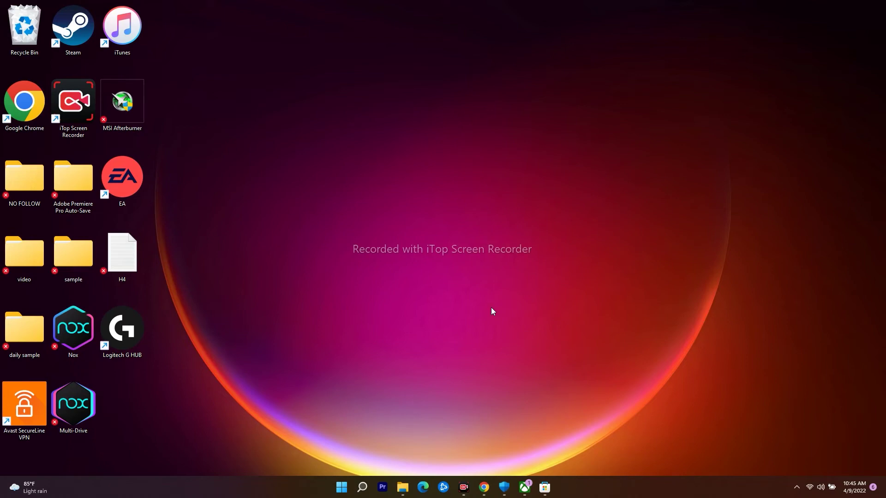
- Open the app settings of the Xbox app from the recent apps in Windows search
left_click(363, 488)
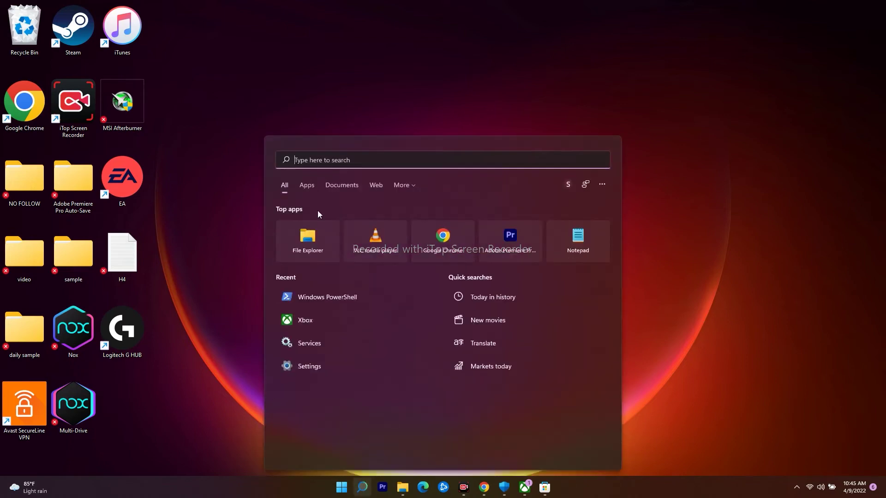
right_click(331, 322)
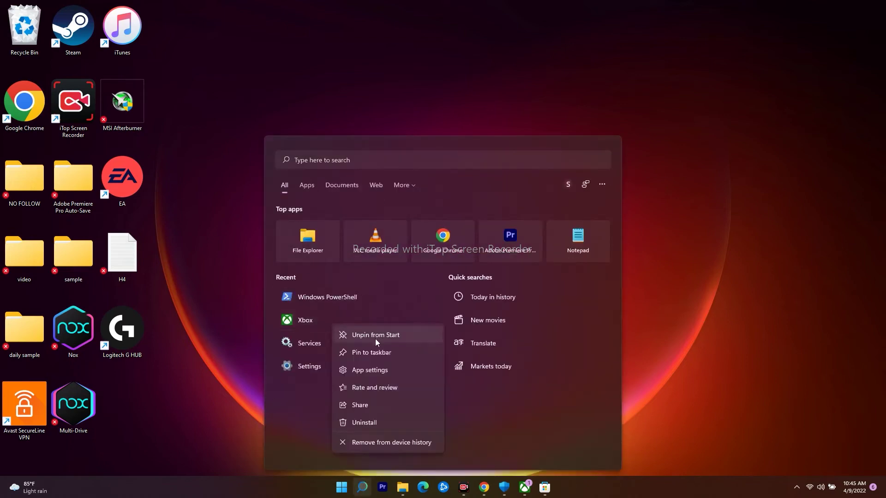
left_click(372, 375)
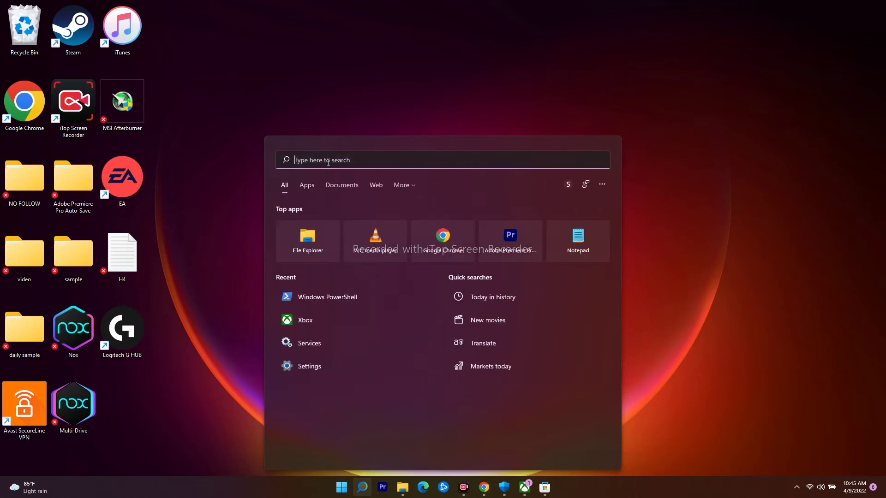
right_click(342, 323)
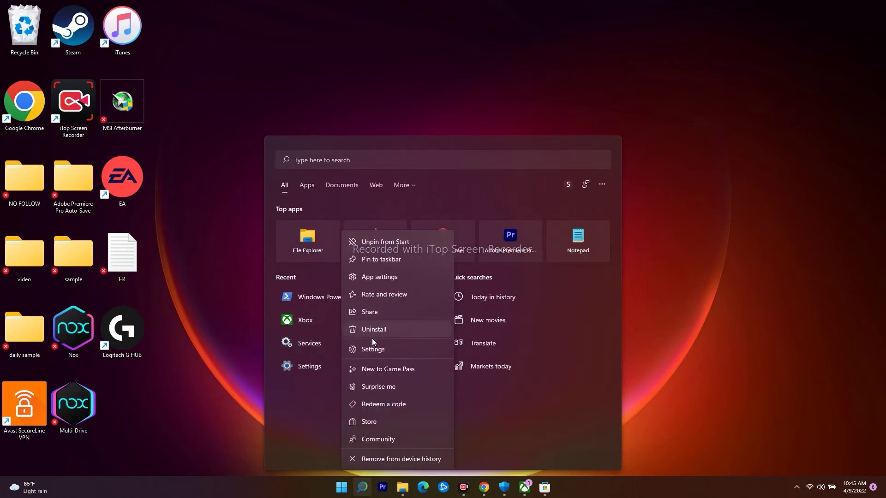
left_click(393, 276)
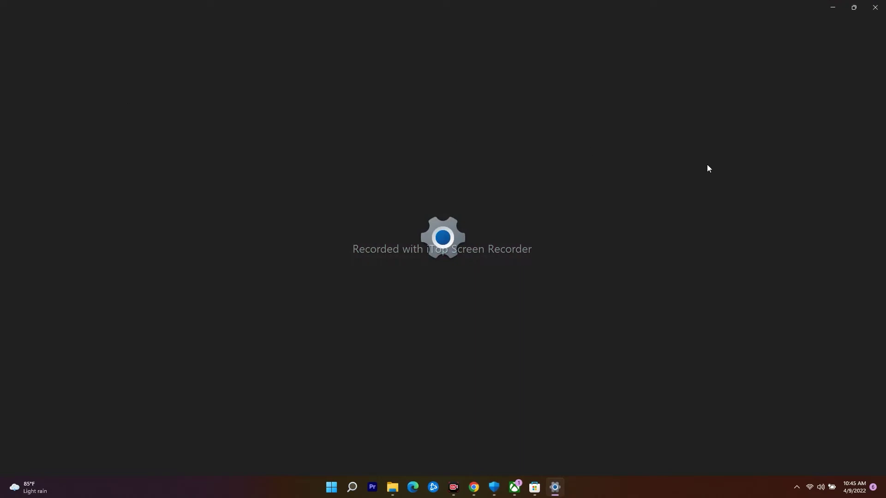
- Repair the Xbox app and reset it, confirming the deletion of its app data
scroll(331, 267, "down", 8)
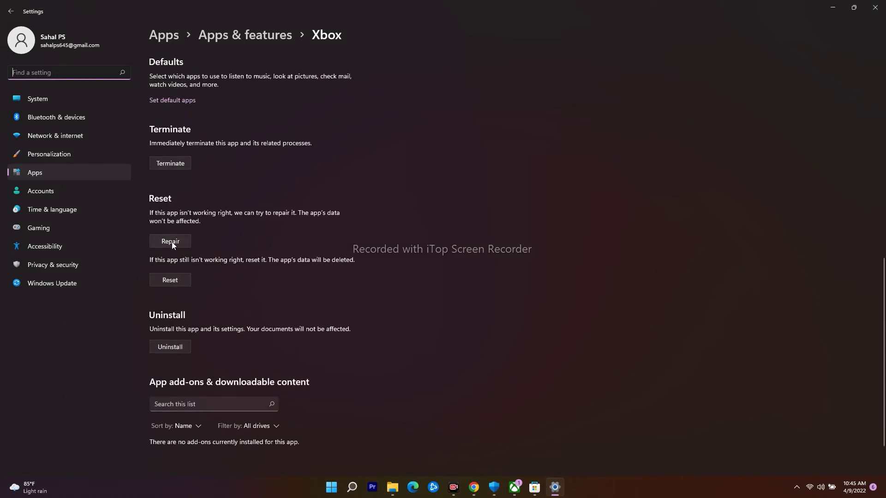
left_click(171, 242)
left_click(173, 294)
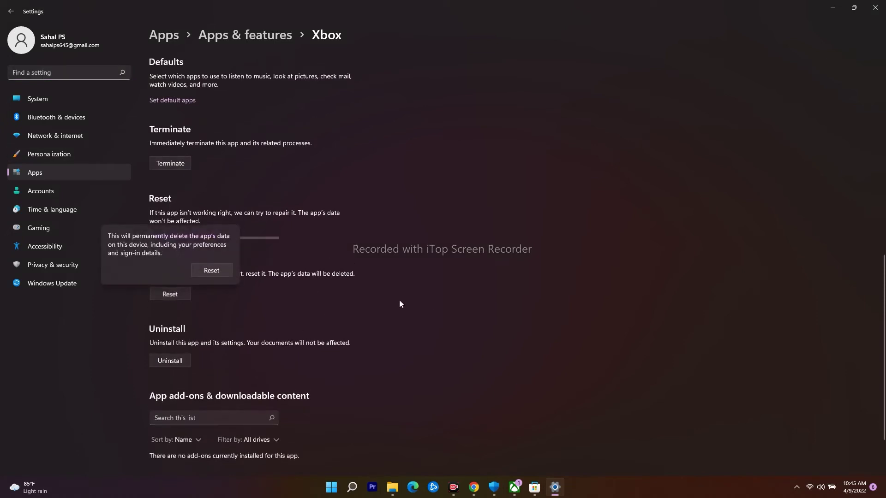
left_click(214, 275)
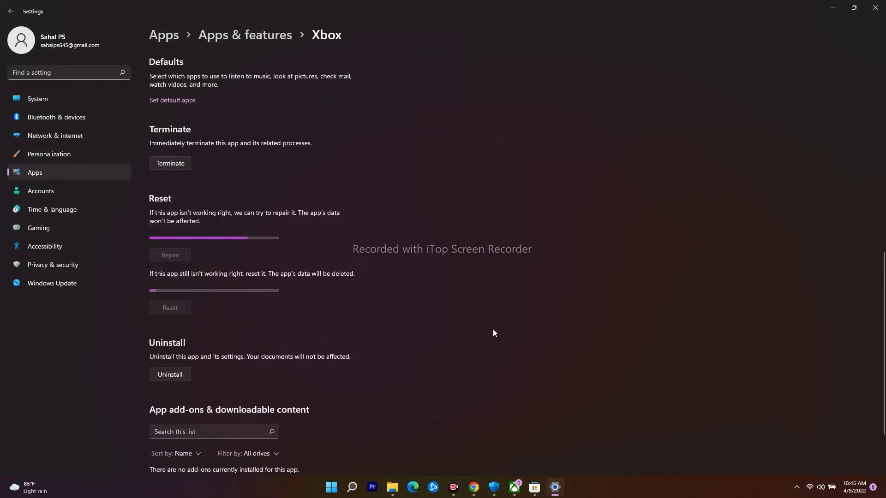
scroll(521, 273, "up", 8)
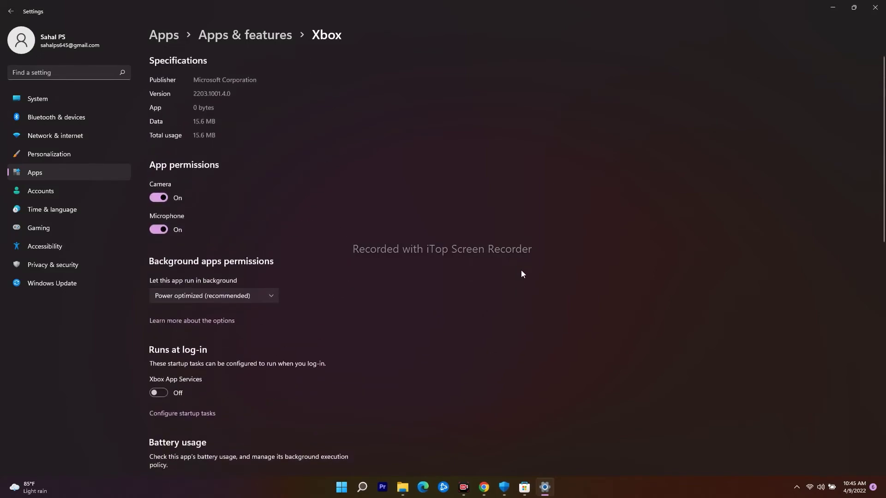
- Search the installed apps under Apps & features for "Microsoft store" and open the advanced options of Microsoft Store
left_click(46, 174)
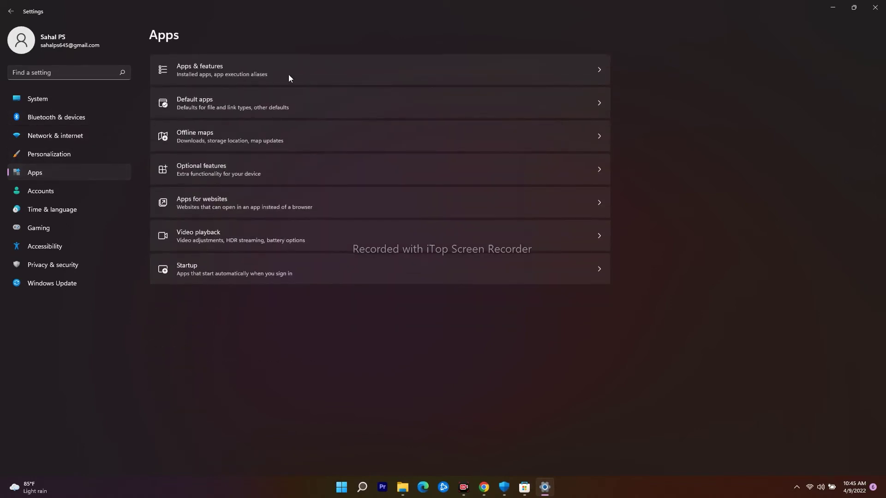
left_click(601, 73)
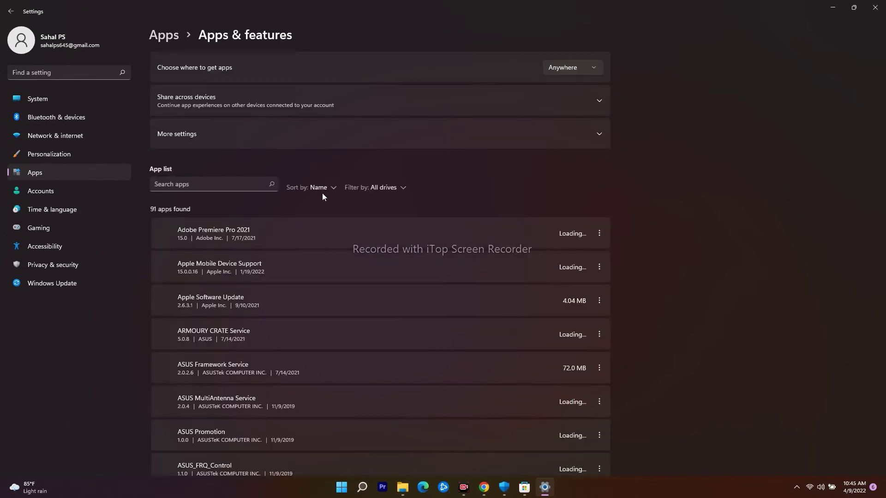
left_click(217, 184)
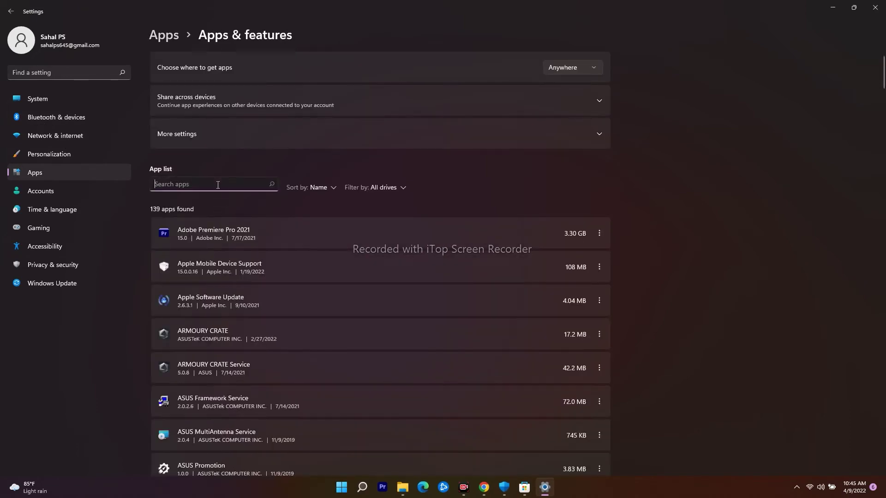
type("micro")
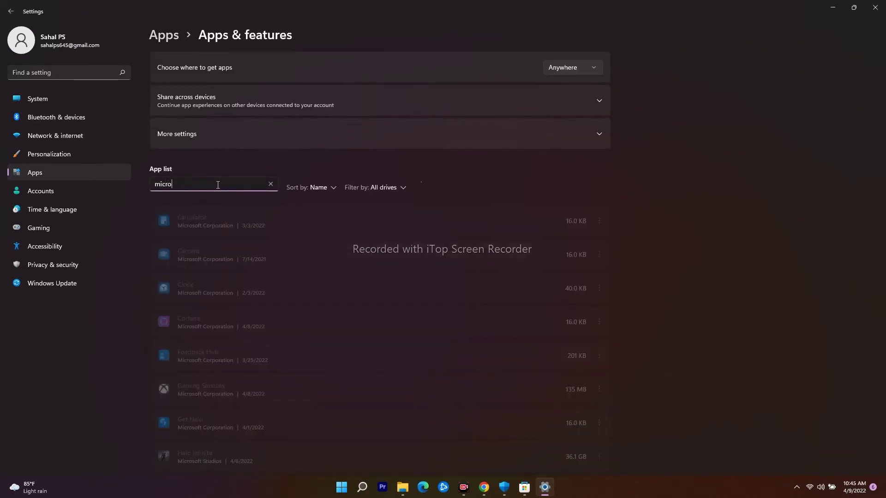
type("sof")
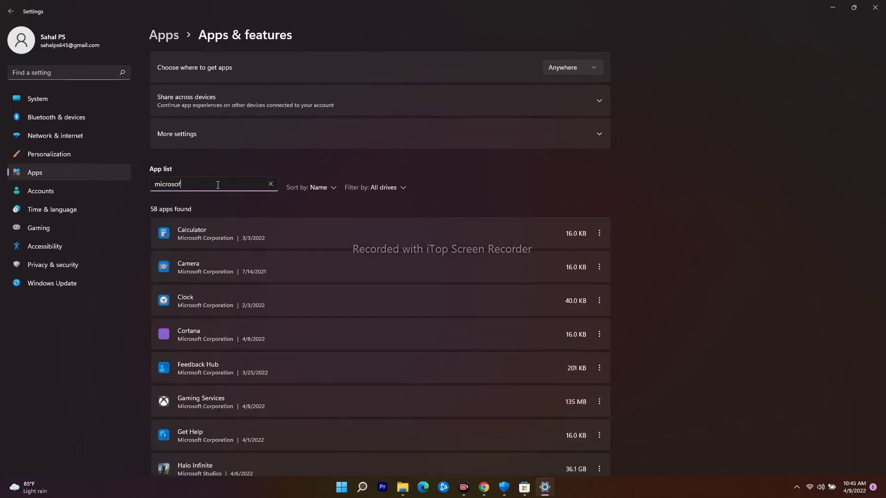
type("t store")
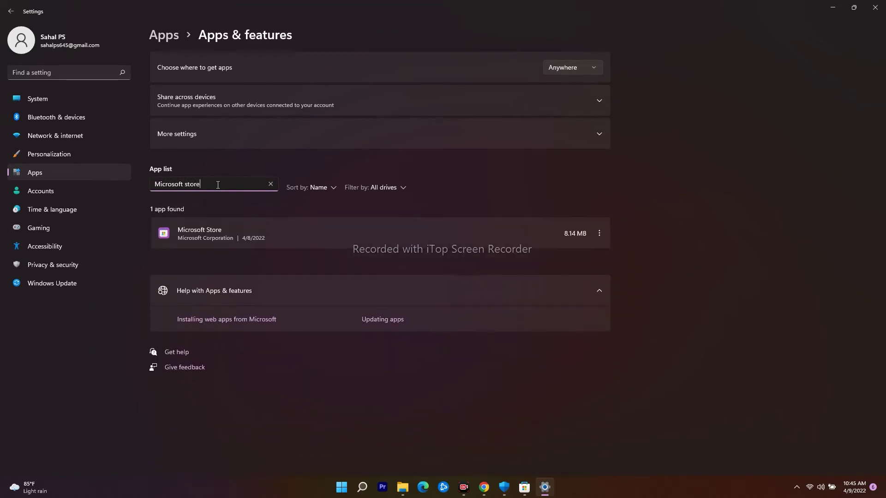
left_click(602, 234)
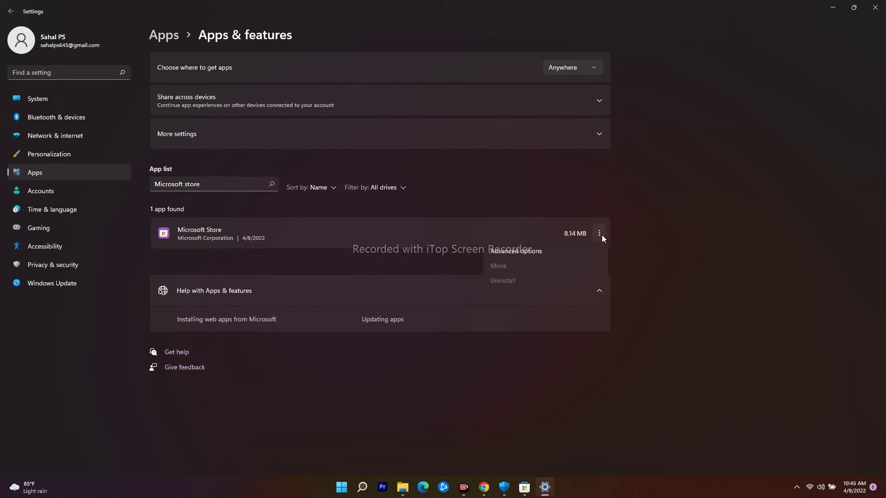
left_click(544, 252)
- Repair and reset Microsoft Store, confirming the deletion of its app data, and close Settings
scroll(243, 259, "down", 8)
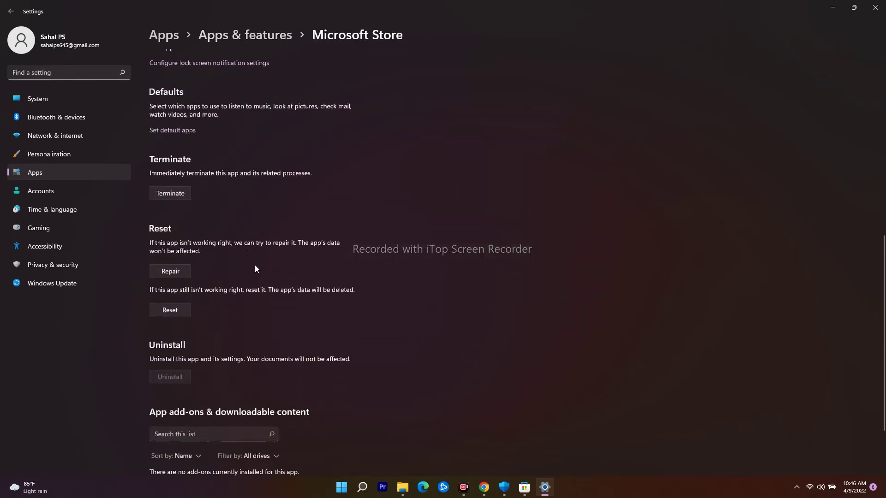
left_click(163, 271)
left_click(176, 323)
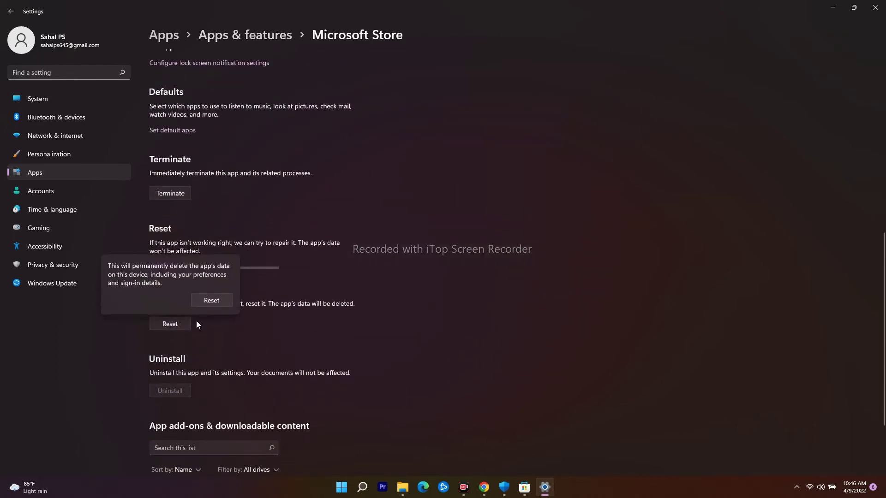
left_click(220, 302)
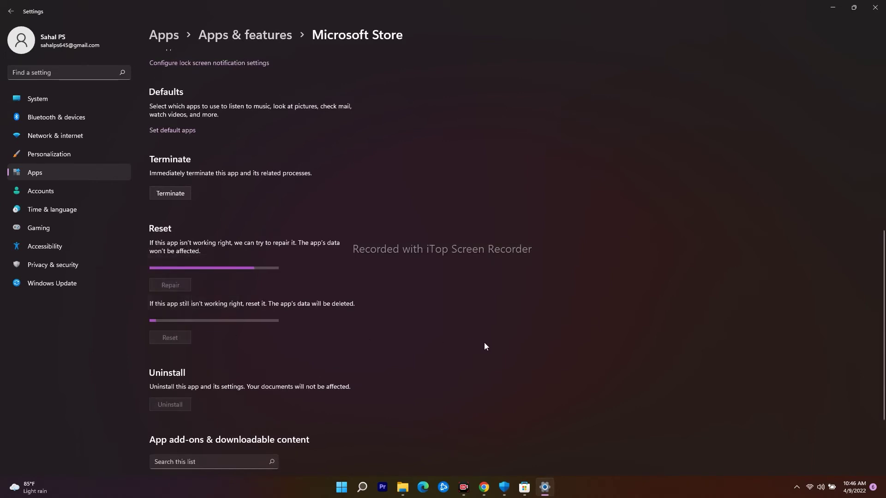
scroll(484, 346, "up", 8)
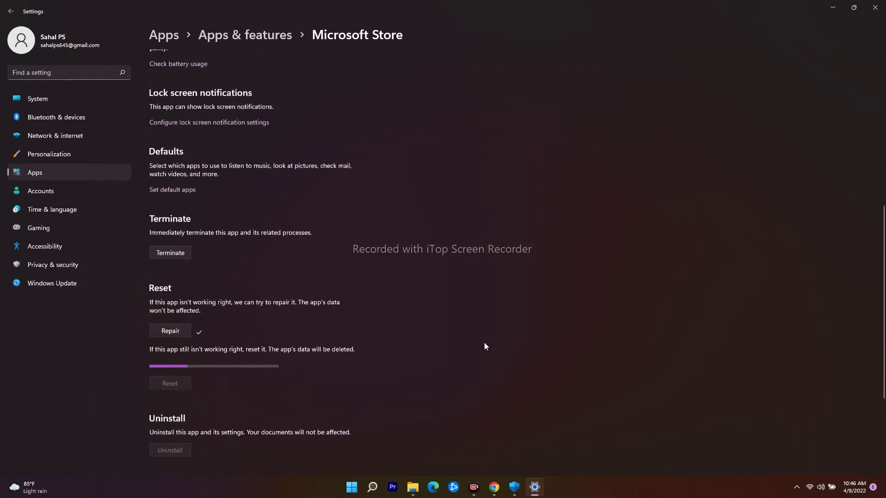
scroll(485, 346, "down", 2)
scroll(484, 346, "down", 8)
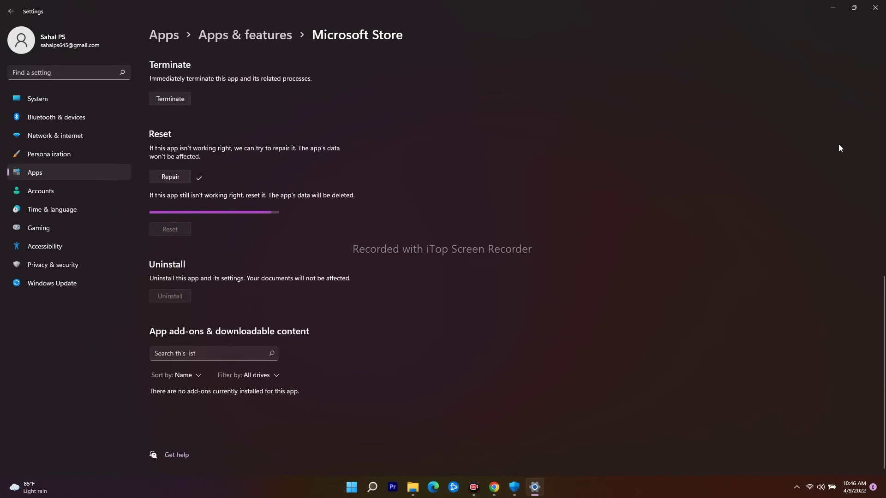
left_click(876, 9)
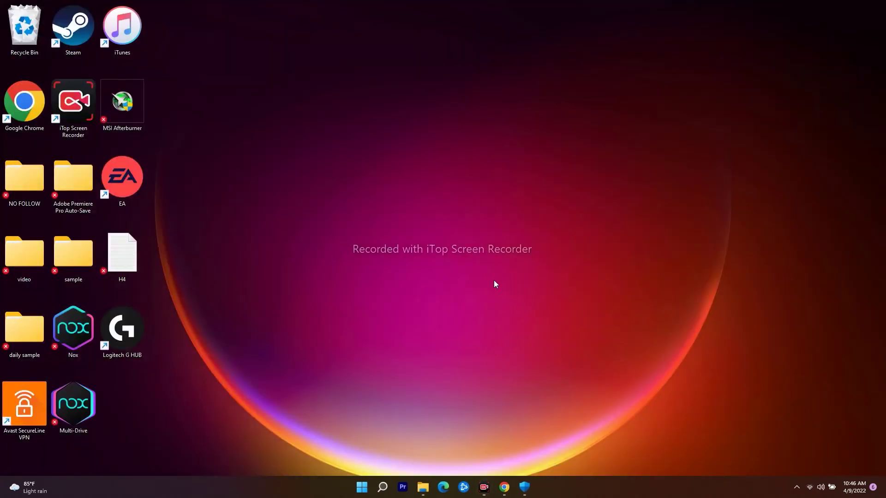
- Search Windows for "services" and open the Services console
left_click(382, 487)
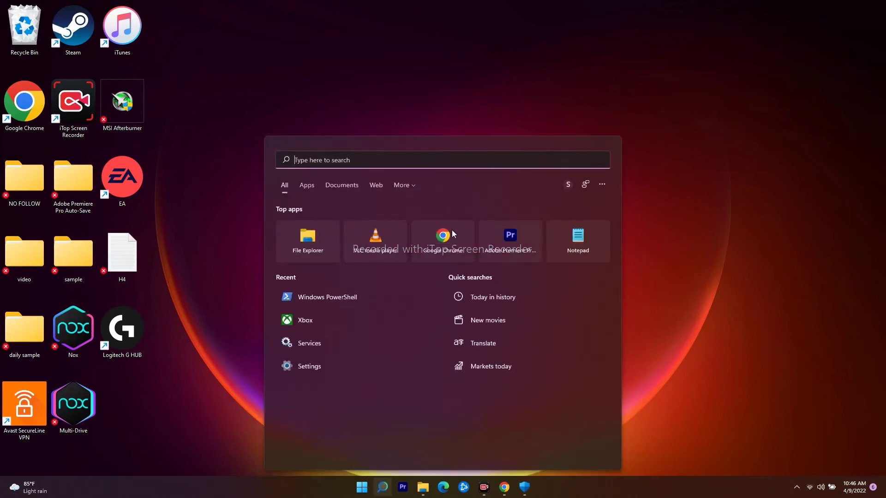
type("services")
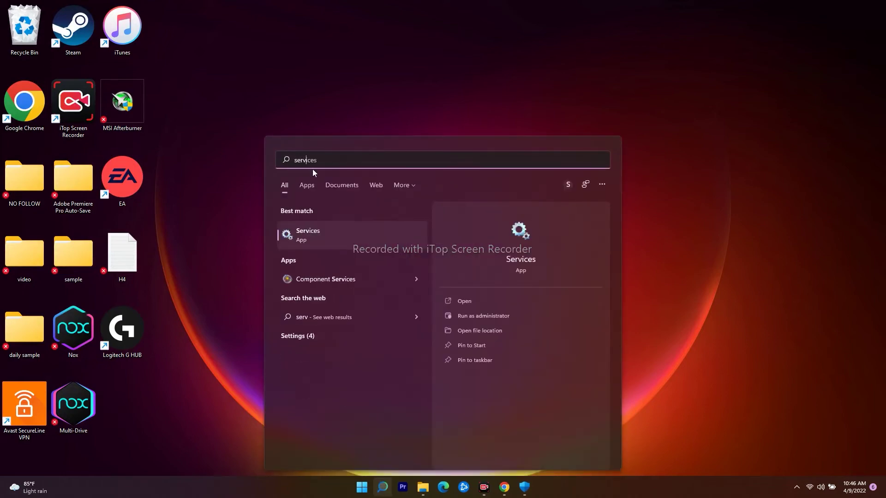
key("Return")
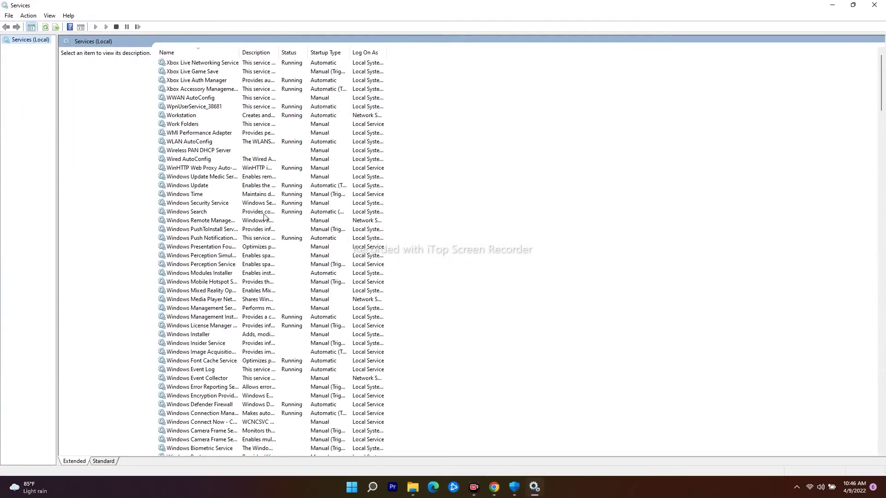
- Find the IP Helper service in the services list and open its properties
scroll(264, 217, "down", 13)
scroll(264, 217, "up", 13)
scroll(217, 251, "down", 20)
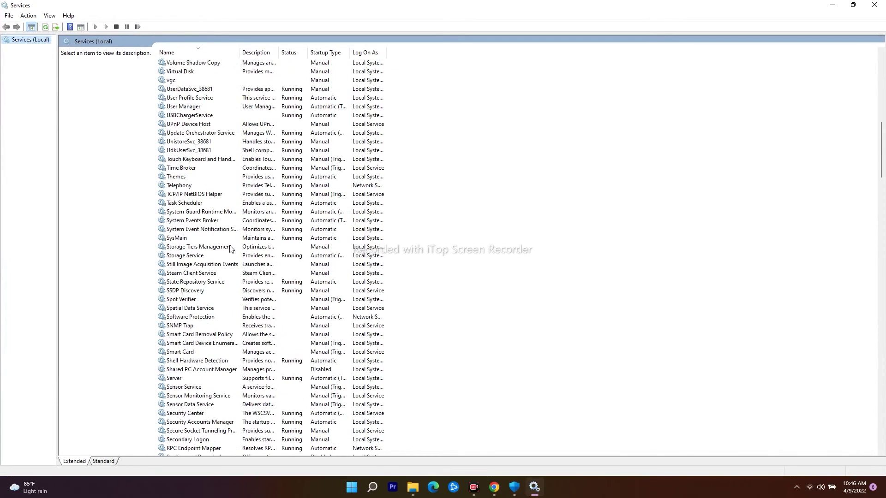
scroll(253, 329, "up", 20)
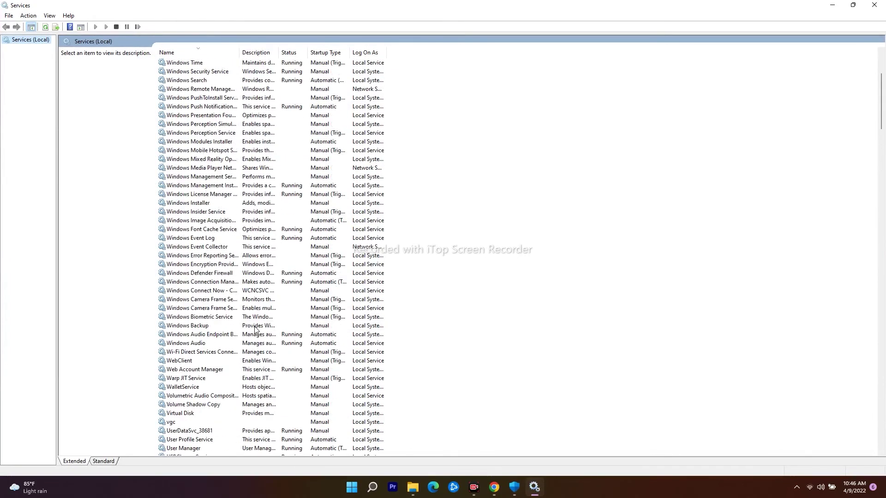
scroll(254, 329, "down", 13)
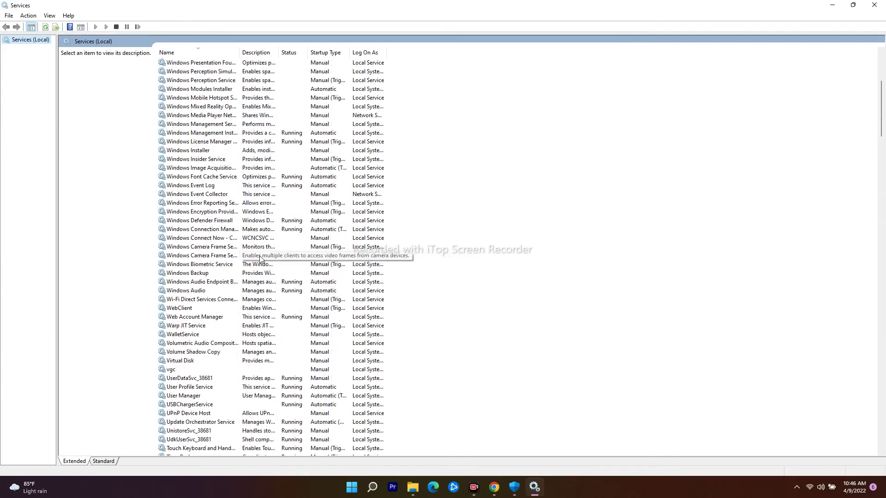
scroll(260, 258, "down", 4)
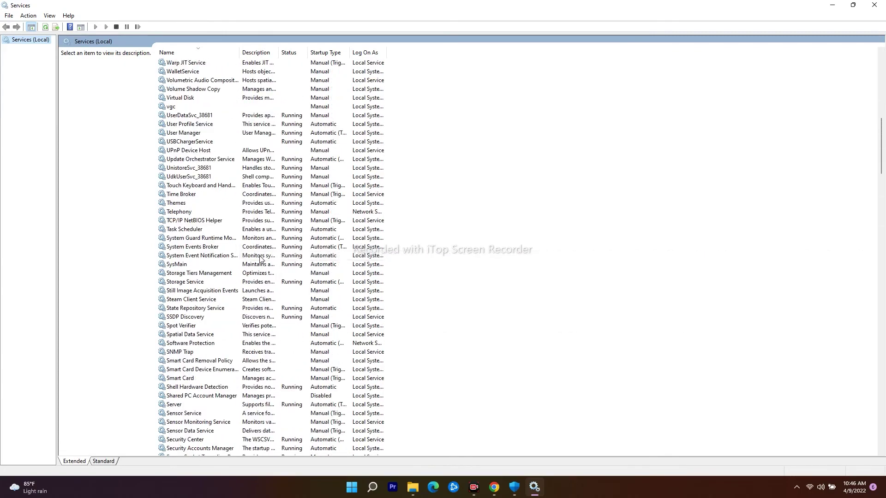
scroll(215, 240, "down", 19)
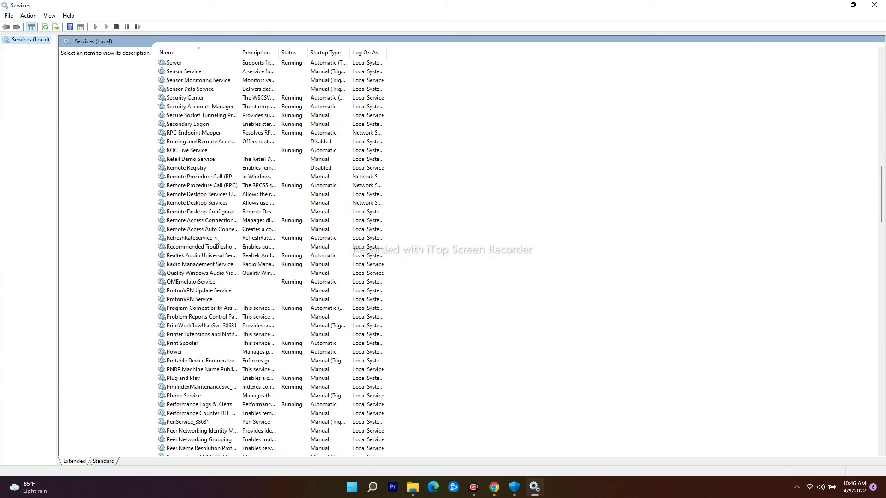
scroll(215, 240, "down", 20)
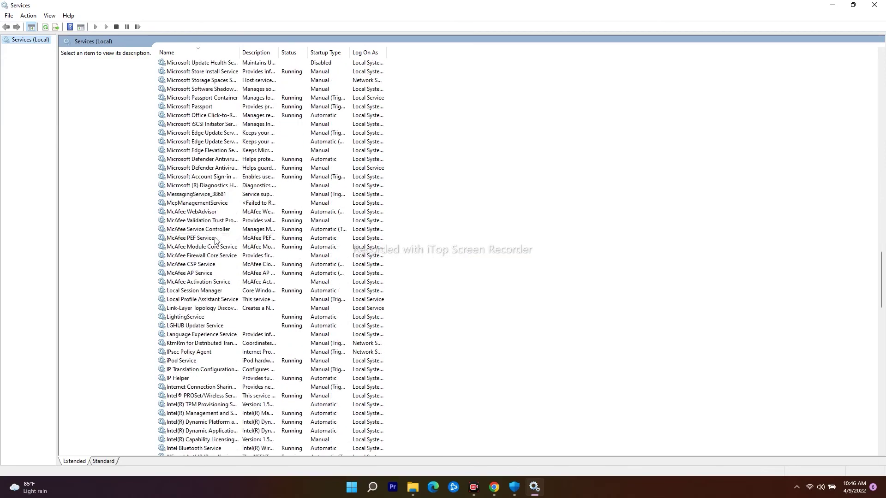
left_click(185, 300)
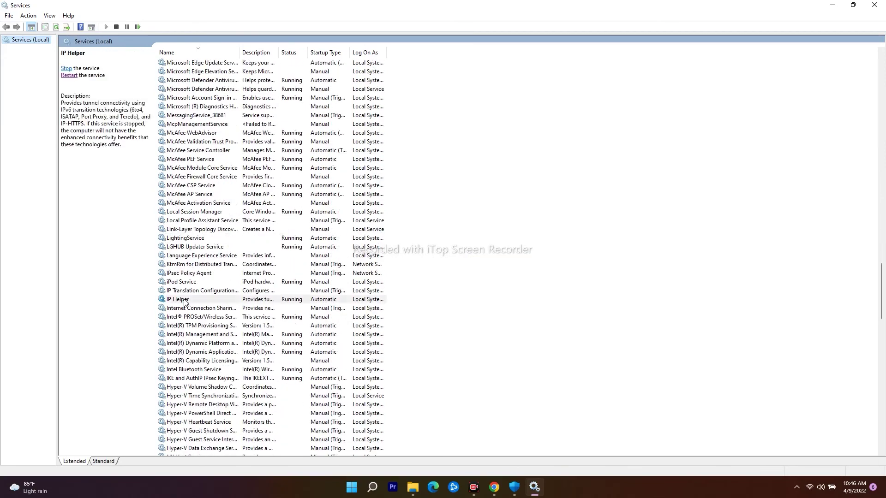
double_click(184, 300)
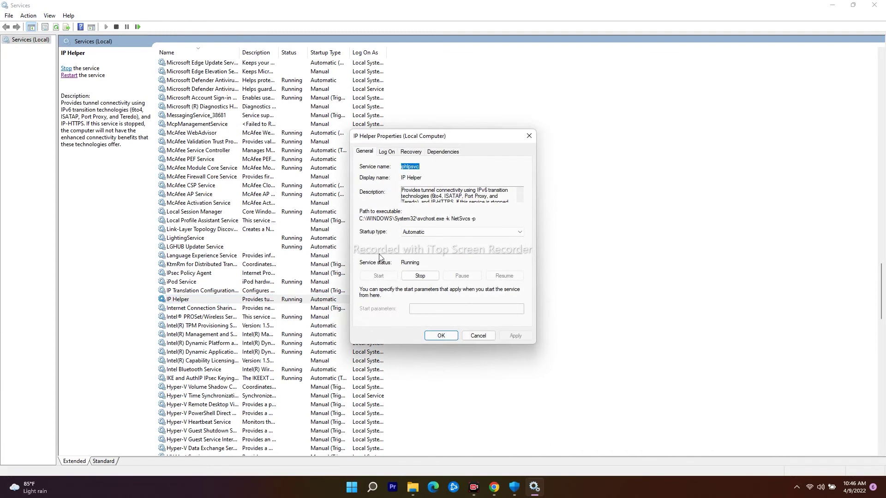
- Set the IP Helper startup type to Automatic, apply it and close the properties
left_click(420, 236)
left_click(418, 247)
left_click(515, 336)
left_click(440, 335)
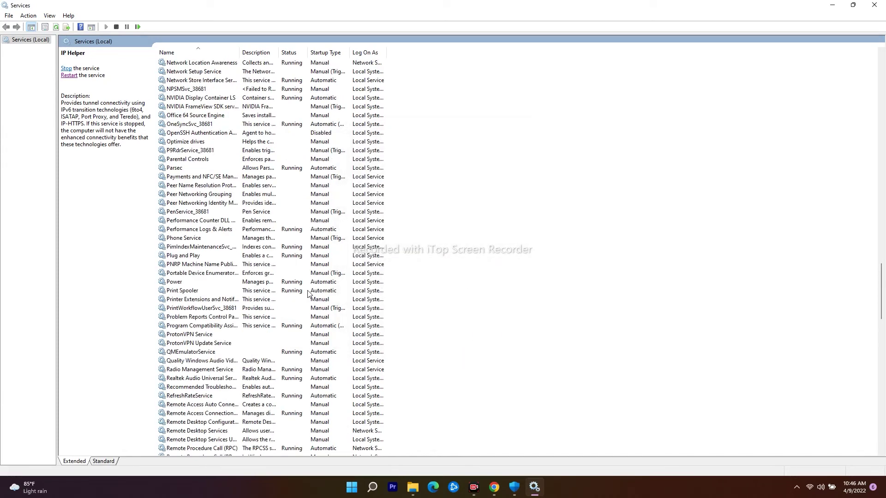
- Check the startup type and status of Xbox Live Auth Manager and Xbox Live Networking Service in their properties
scroll(308, 293, "down", 1)
scroll(309, 294, "up", 13)
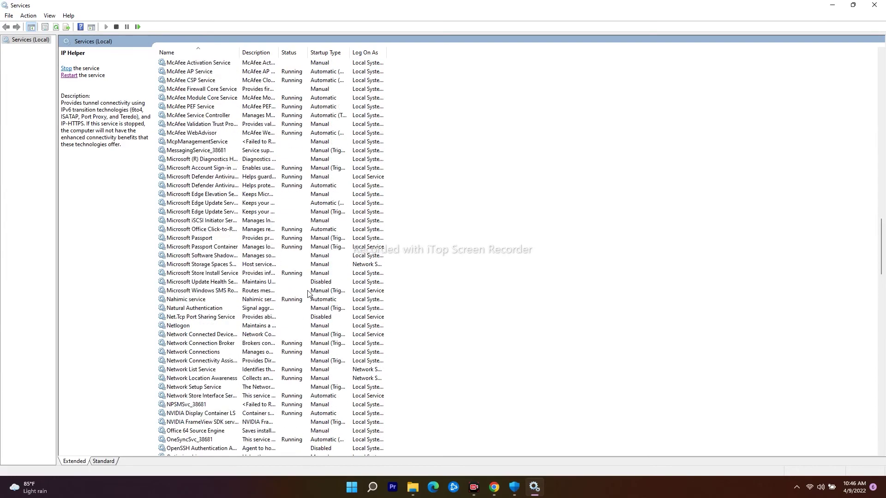
scroll(309, 293, "up", 11)
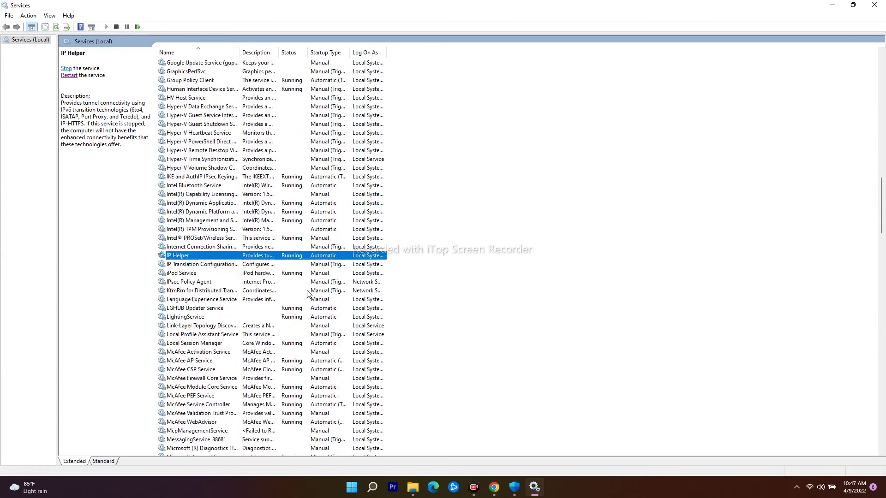
scroll(308, 294, "down", 20)
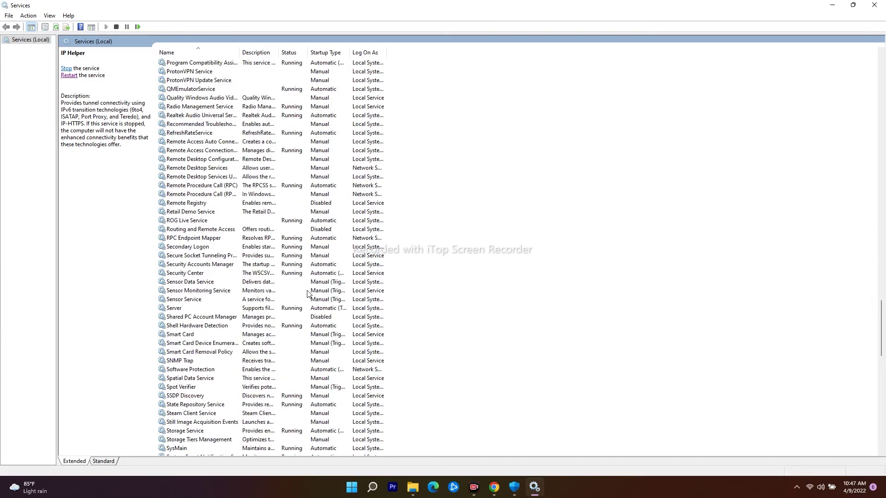
scroll(308, 293, "down", 20)
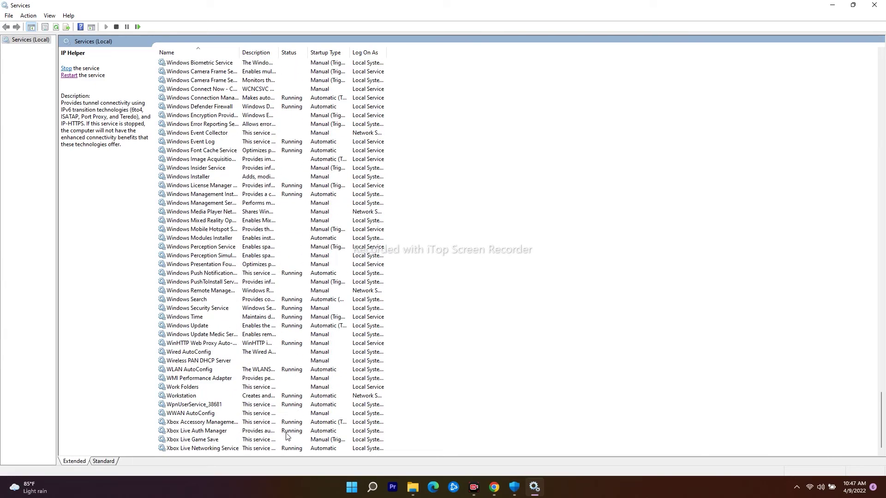
double_click(221, 431)
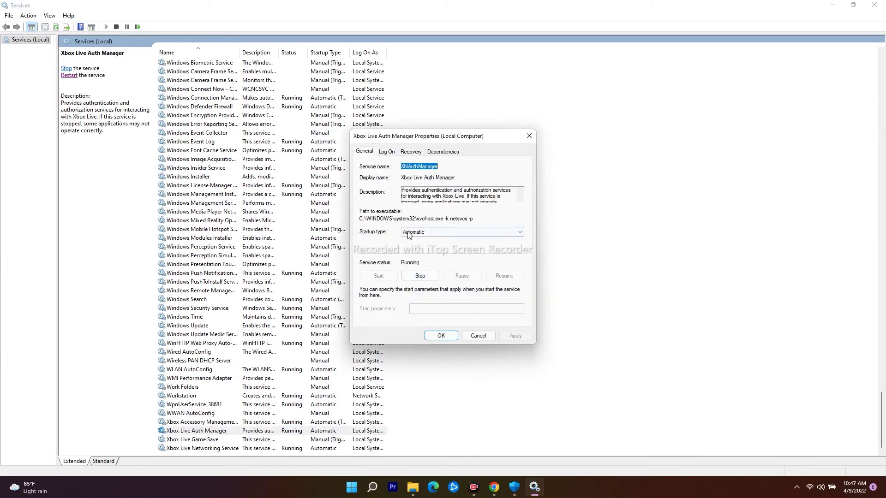
left_click(449, 337)
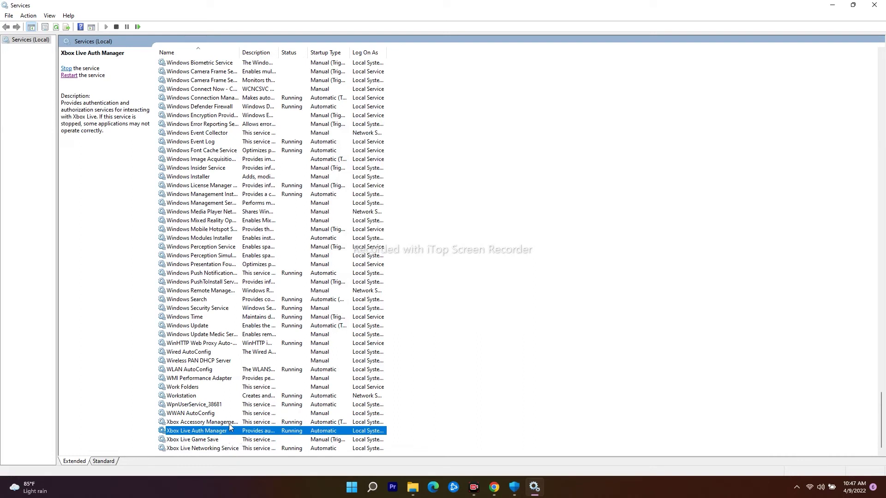
double_click(249, 448)
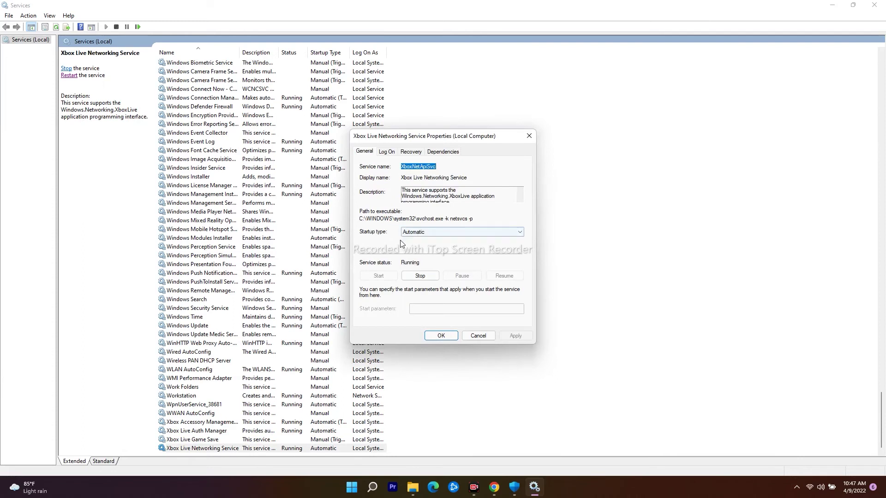
left_click(446, 337)
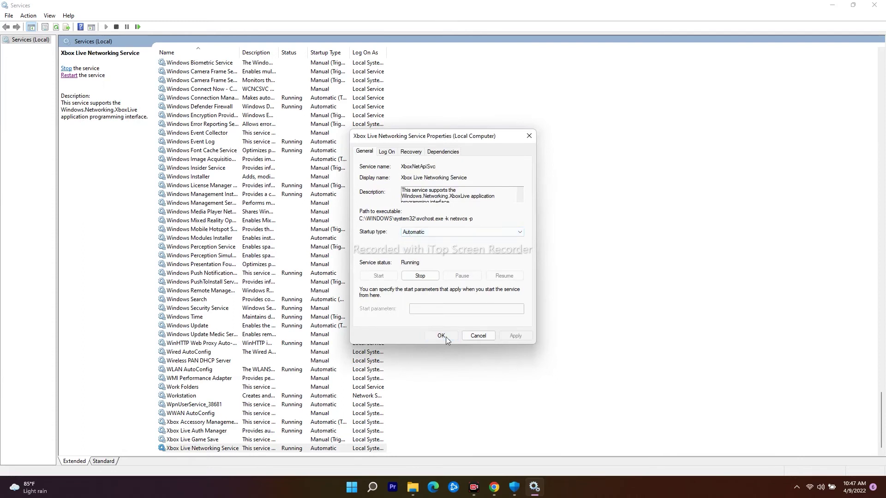
- Set the Xbox Live Game Save startup type to Automatic, start the service and apply the change
double_click(243, 440)
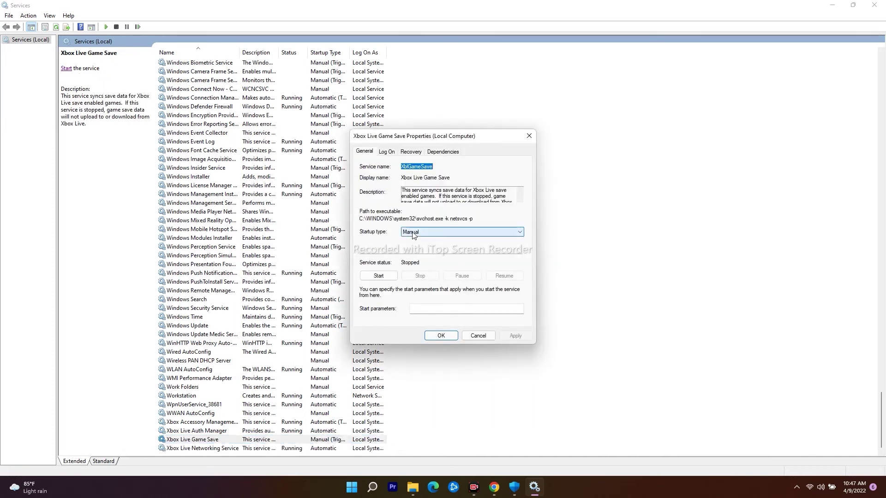
left_click(413, 233)
left_click(415, 245)
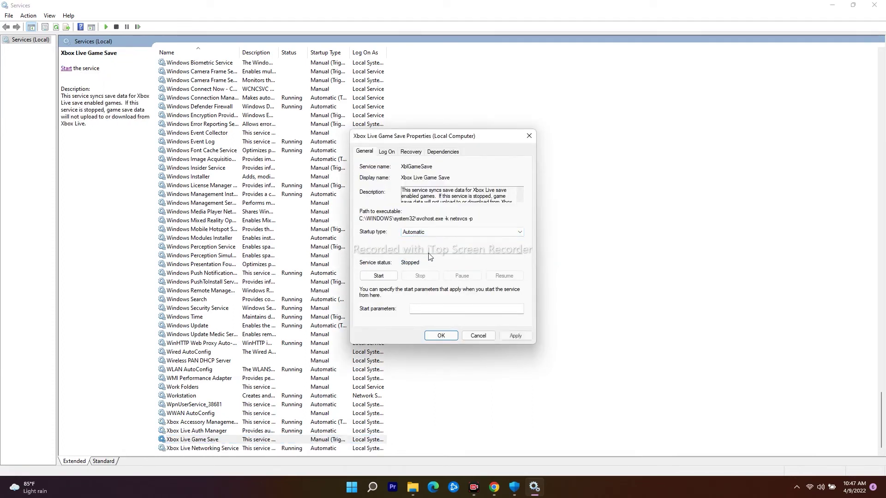
left_click(379, 278)
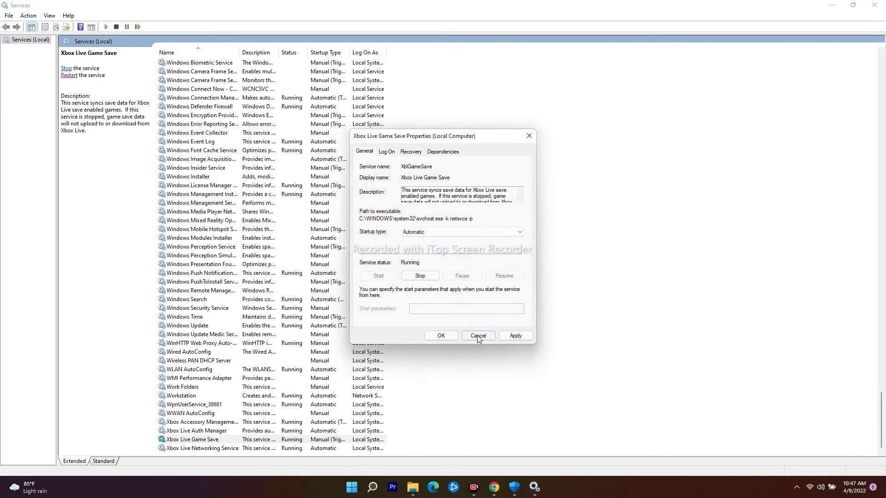
left_click(513, 333)
left_click(439, 336)
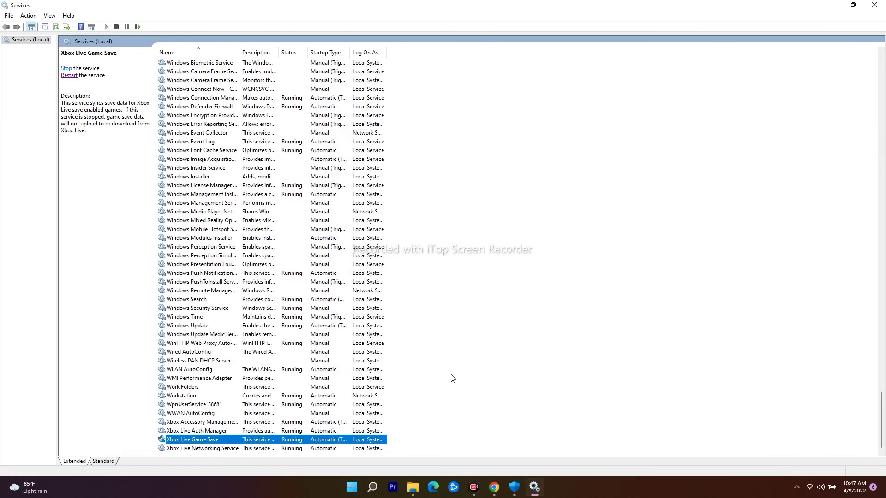
- Check the startup type and status of both Gaming Services entries and cancel out of their properties
scroll(452, 377, "up", 20)
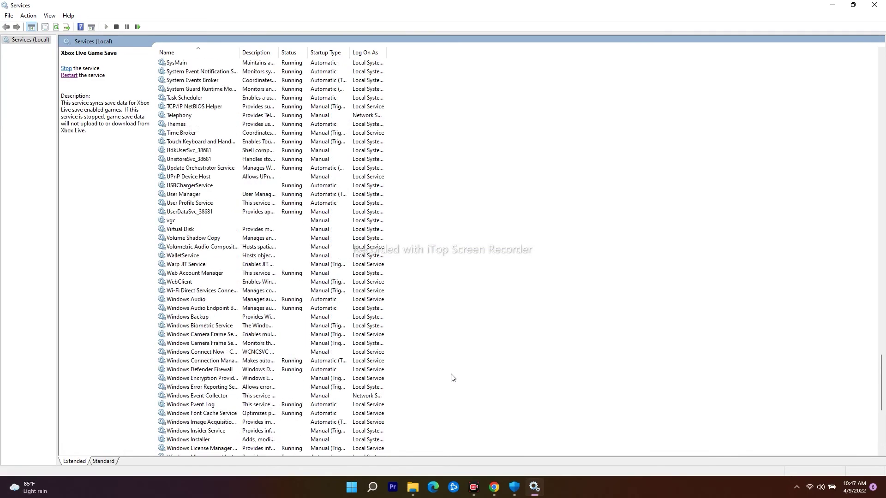
scroll(452, 378, "up", 20)
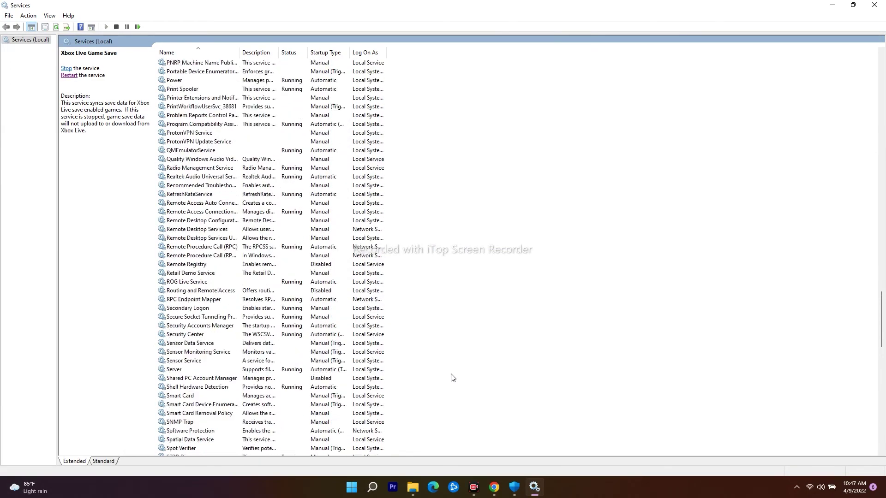
scroll(452, 377, "up", 20)
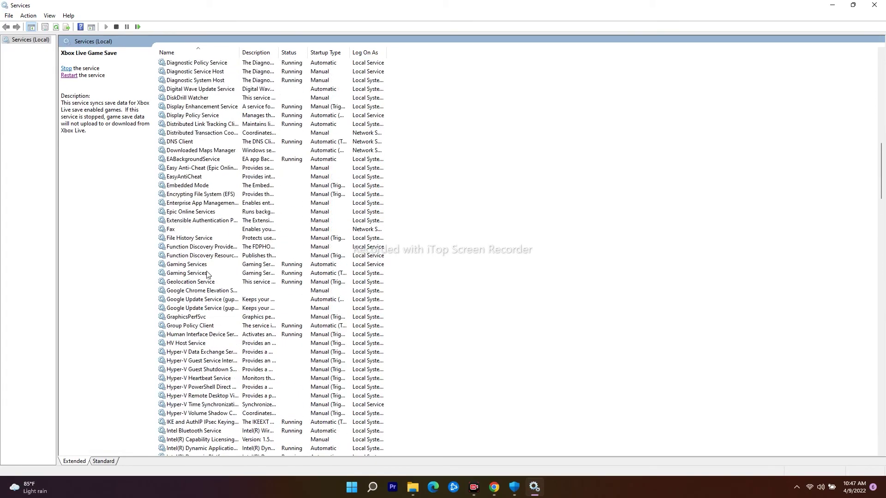
double_click(226, 273)
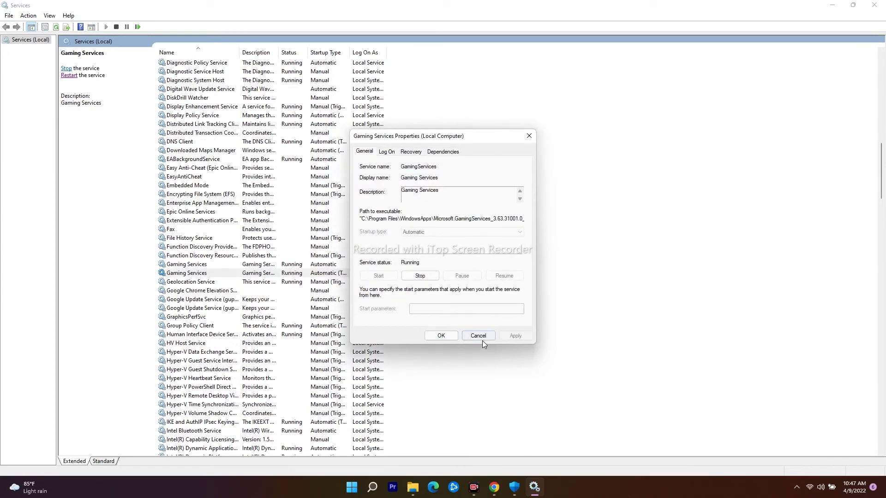
left_click(479, 336)
double_click(219, 264)
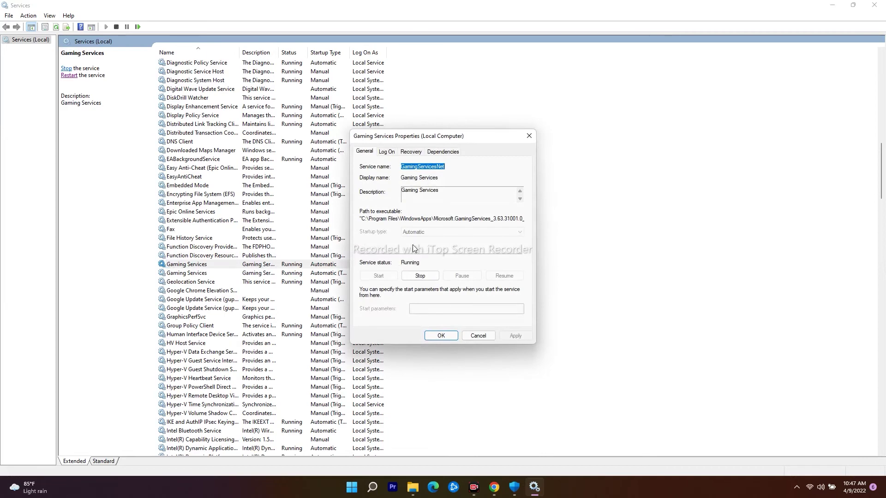
left_click(476, 336)
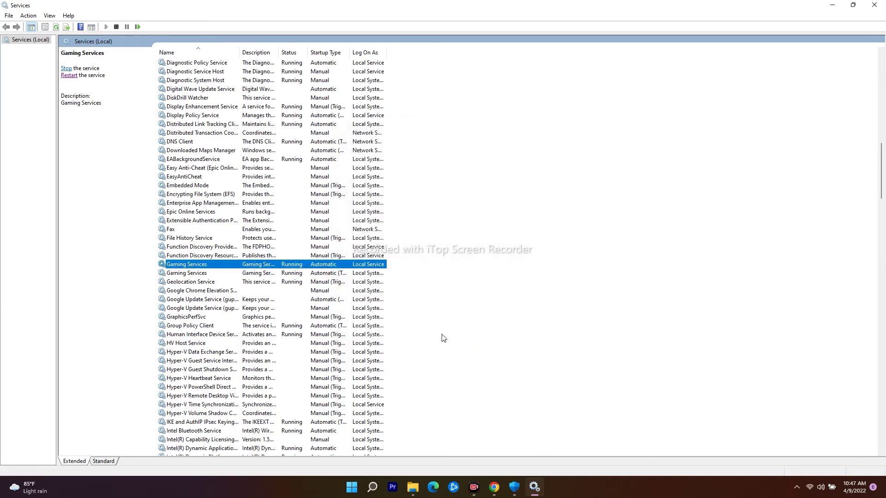
- Set the Microsoft Store Install Service startup type to Automatic, apply the change and close its properties
scroll(218, 299, "up", 5)
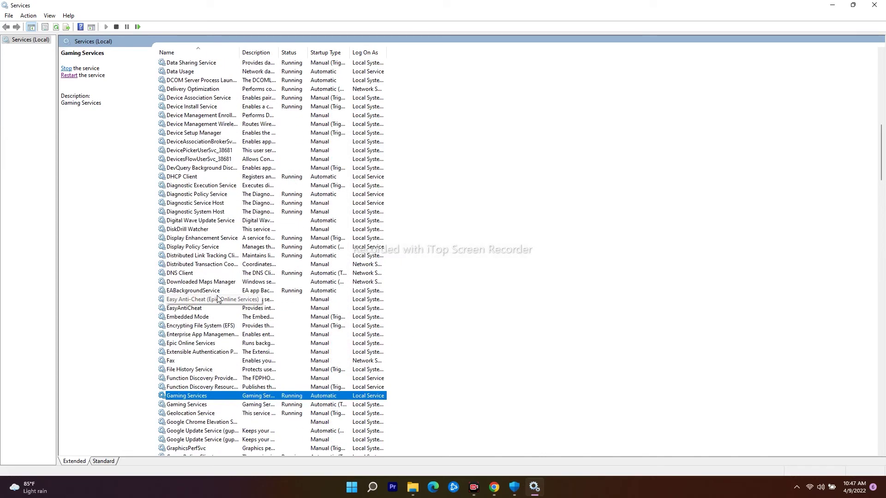
scroll(218, 299, "up", 7)
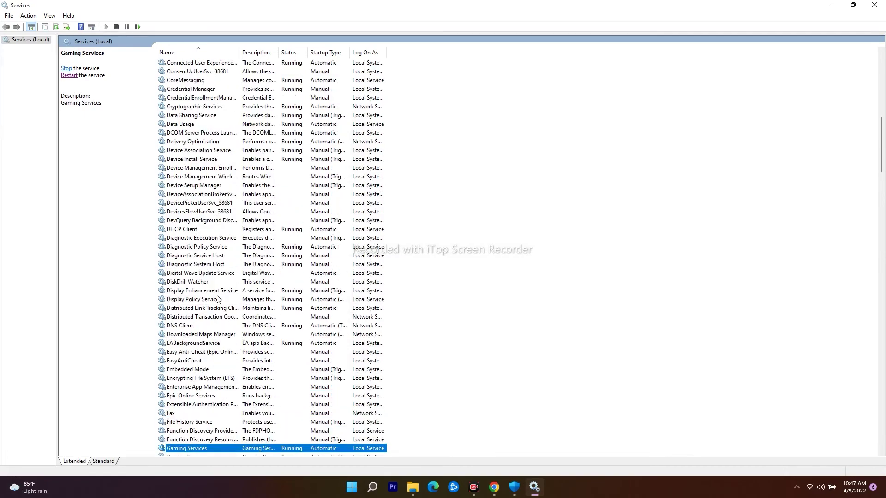
scroll(218, 299, "up", 12)
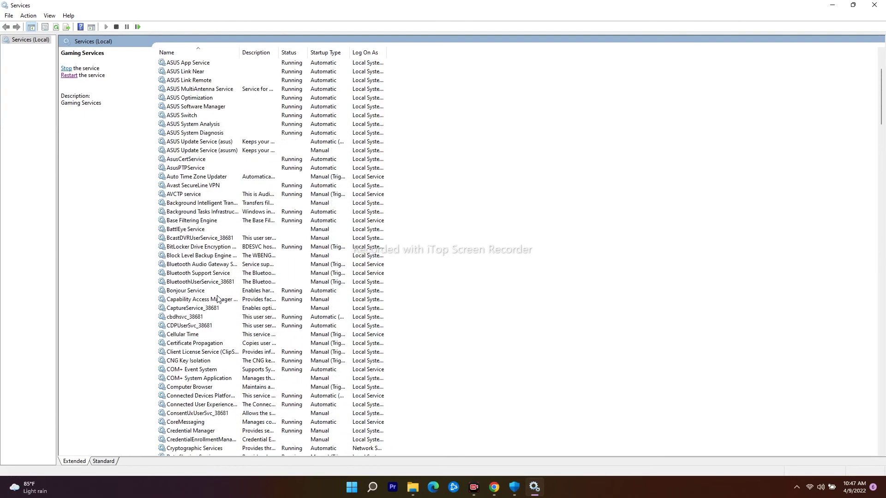
scroll(218, 299, "down", 12)
scroll(218, 299, "down", 20)
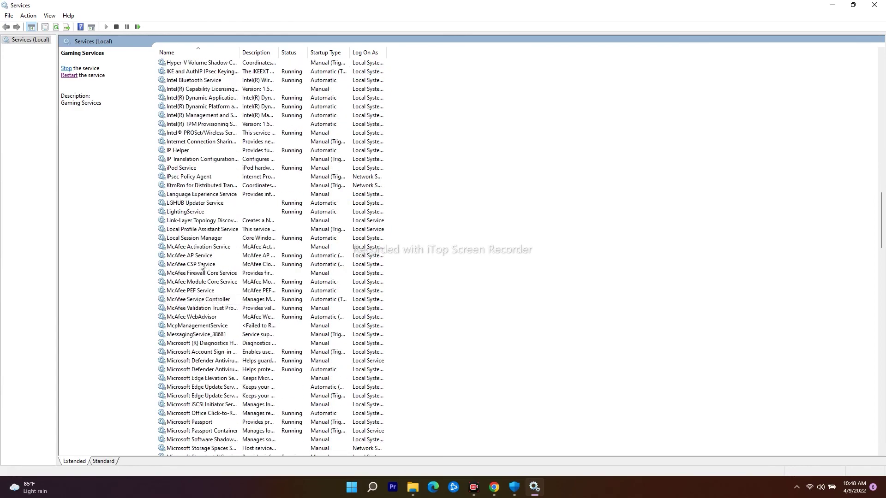
scroll(221, 346, "down", 2)
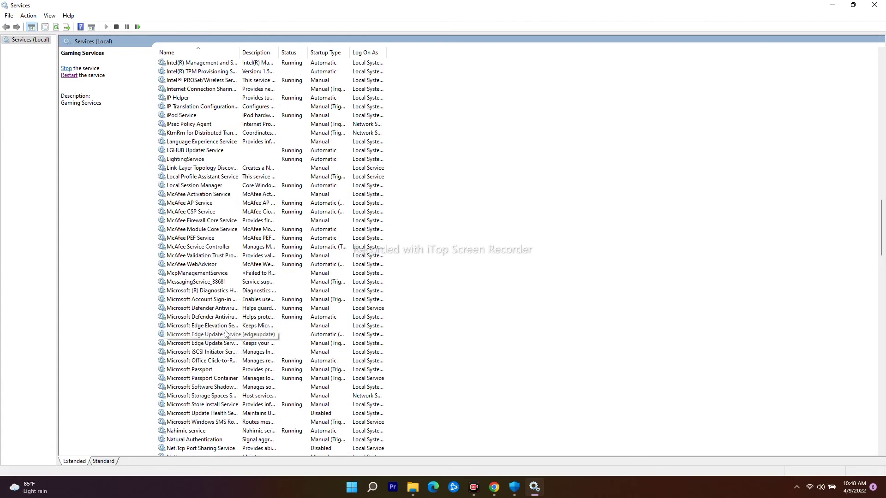
scroll(226, 340, "down", 2)
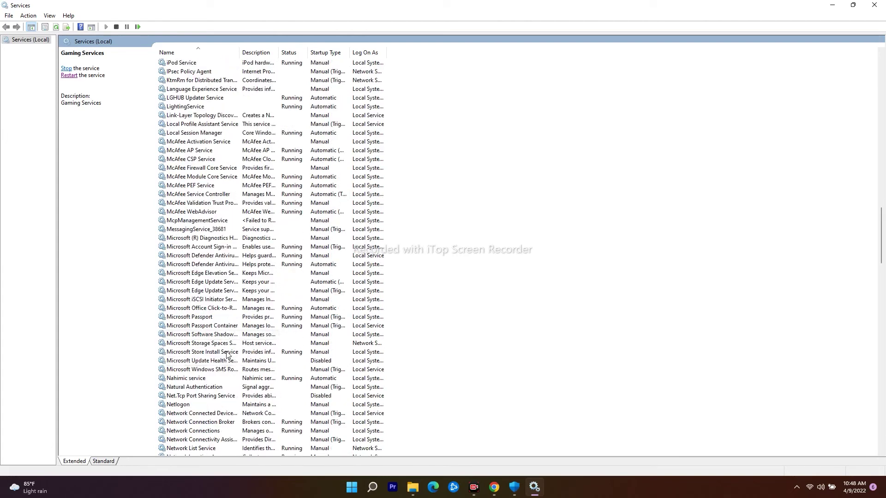
double_click(226, 354)
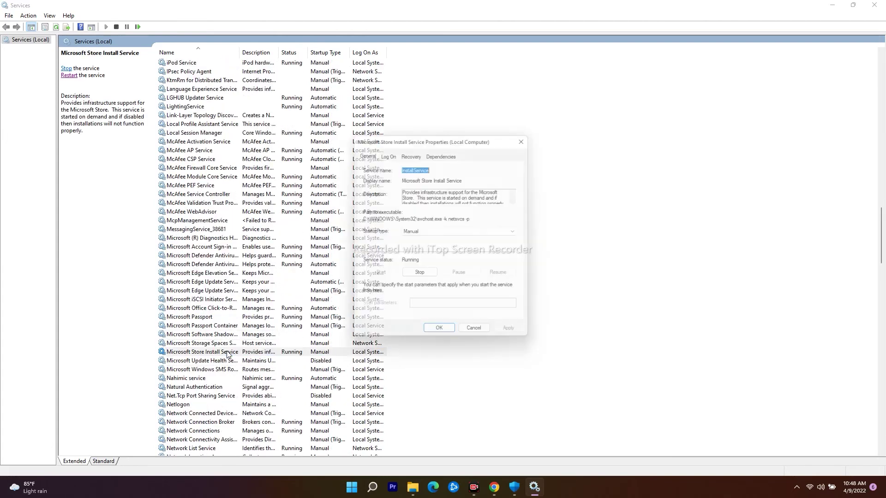
left_click(418, 239)
left_click(420, 247)
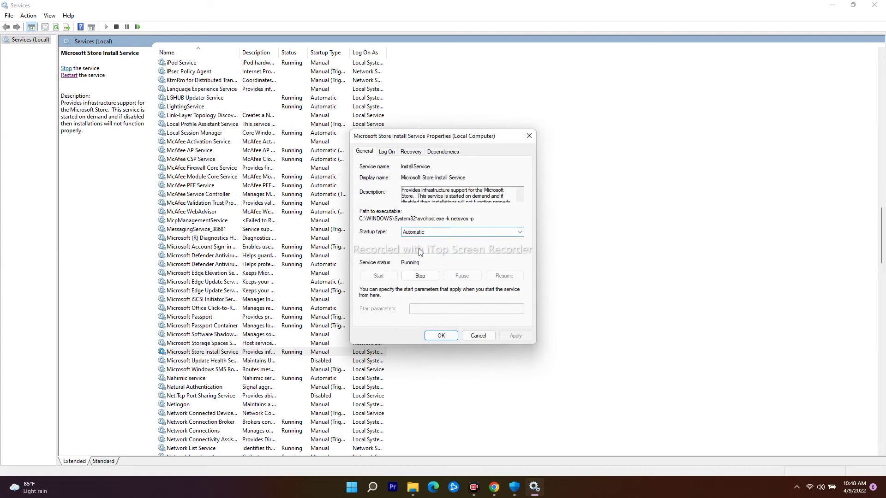
left_click(515, 335)
left_click(440, 336)
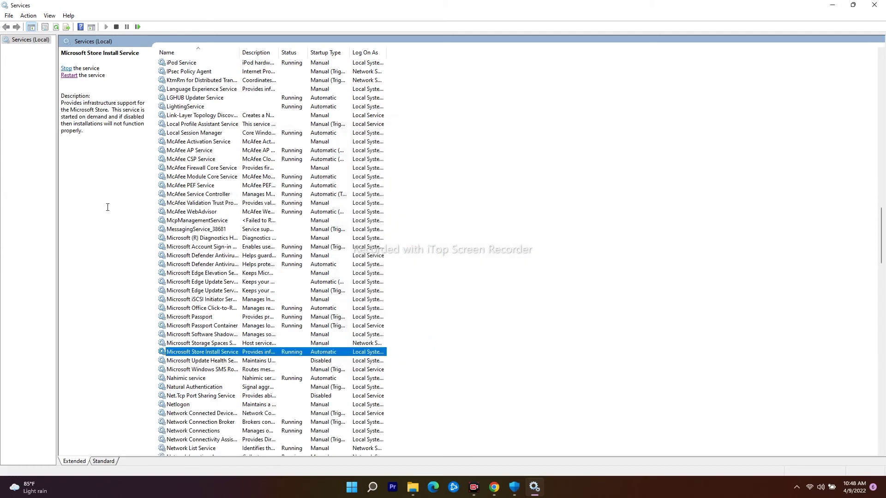
- Restart the Microsoft Store Install Service and close the Services window
left_click(69, 75)
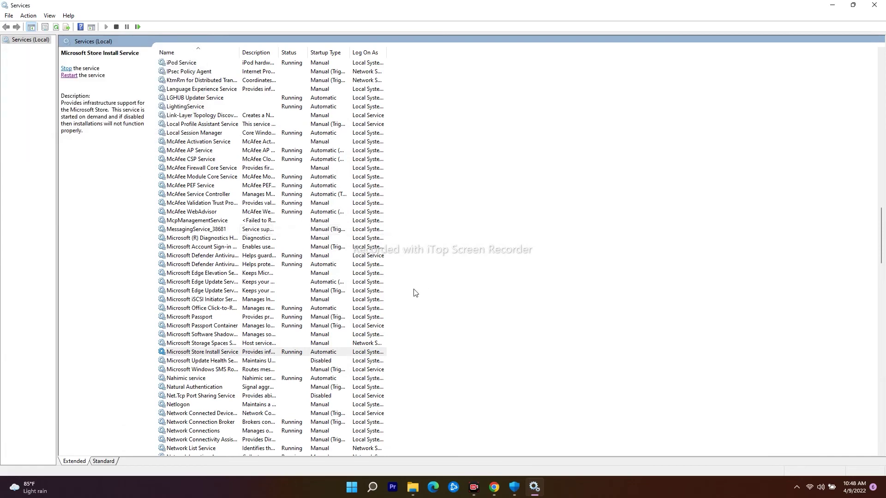
scroll(416, 293, "up", 20)
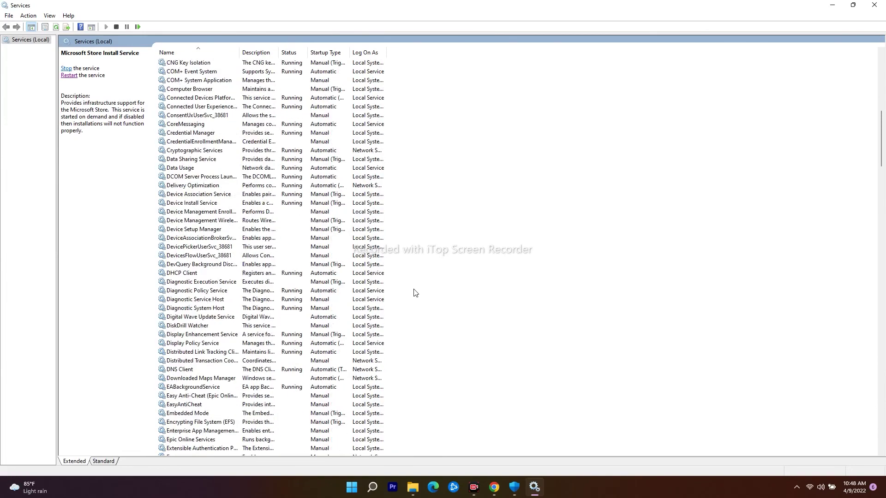
left_click(875, 5)
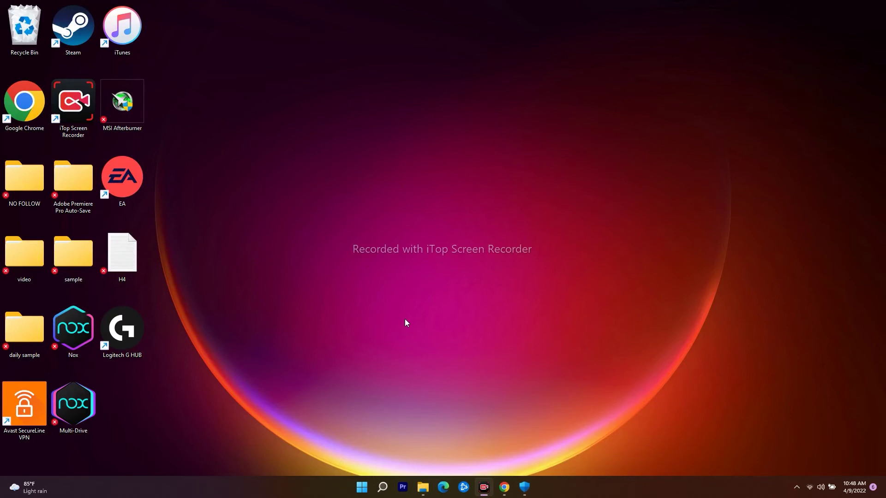
key("super")
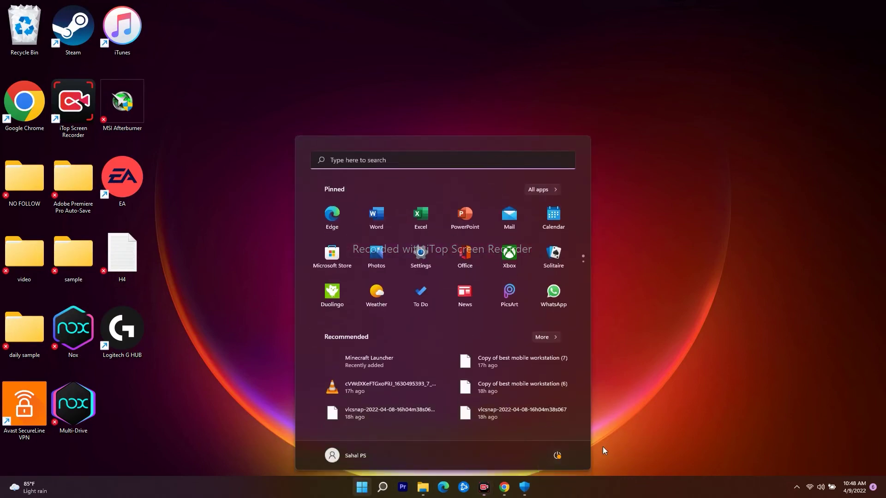
left_click(603, 447)
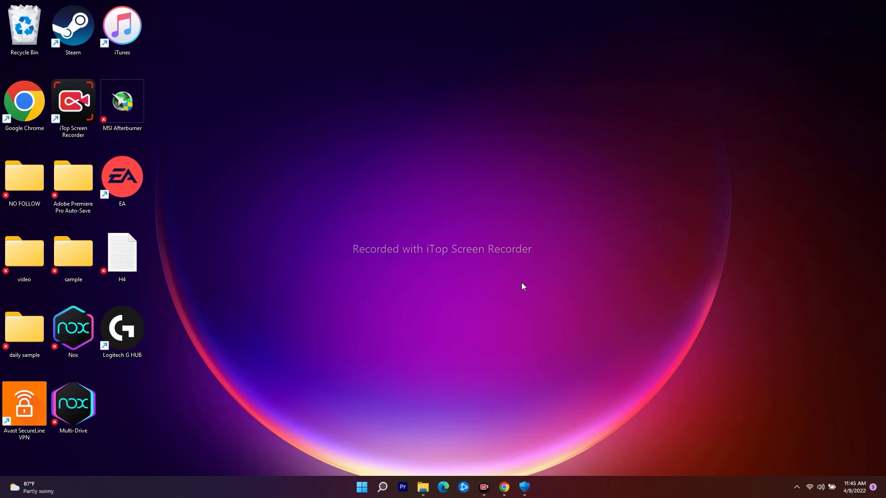
- Open Microsoft Store in a maximized window and check the account options there
left_click(382, 487)
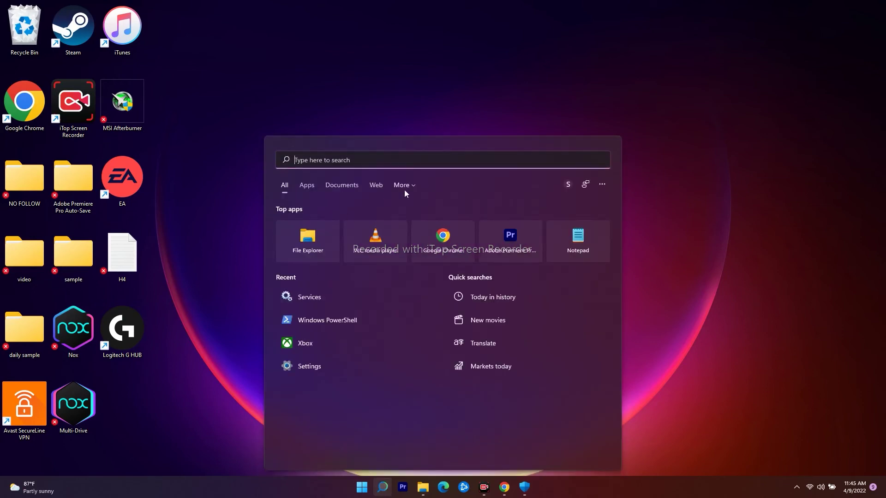
type("micros")
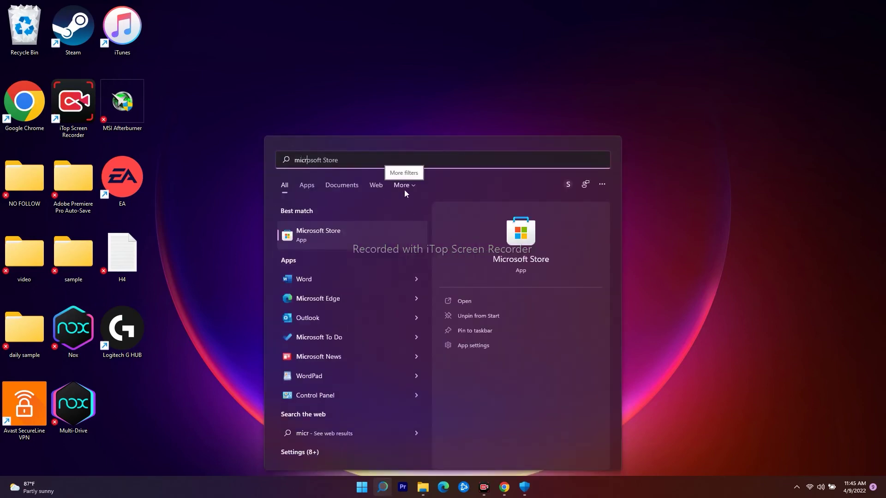
left_click(389, 230)
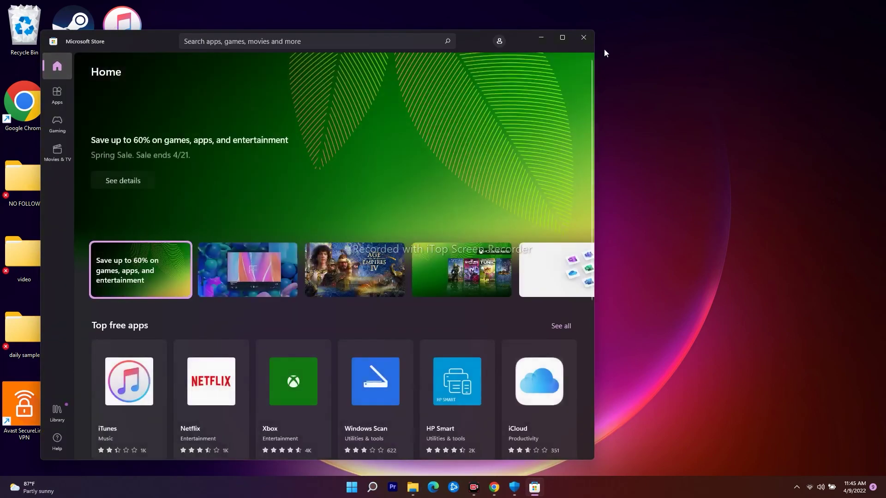
left_click(563, 37)
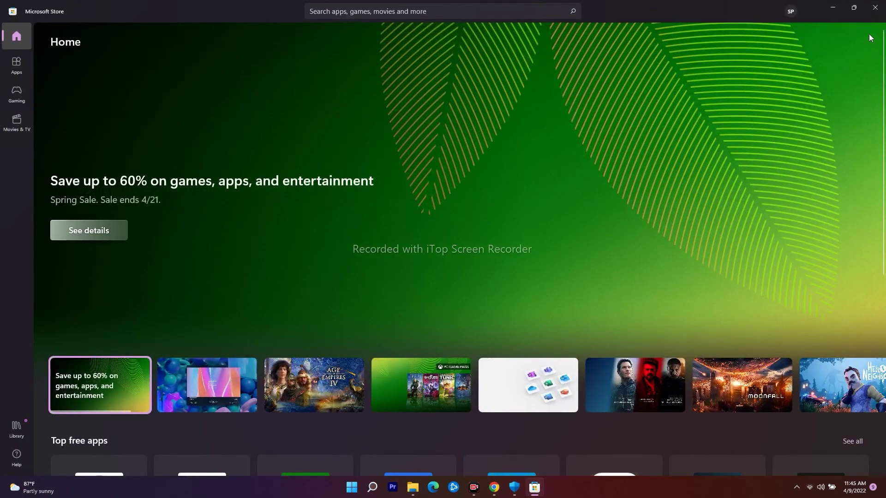
left_click(791, 12)
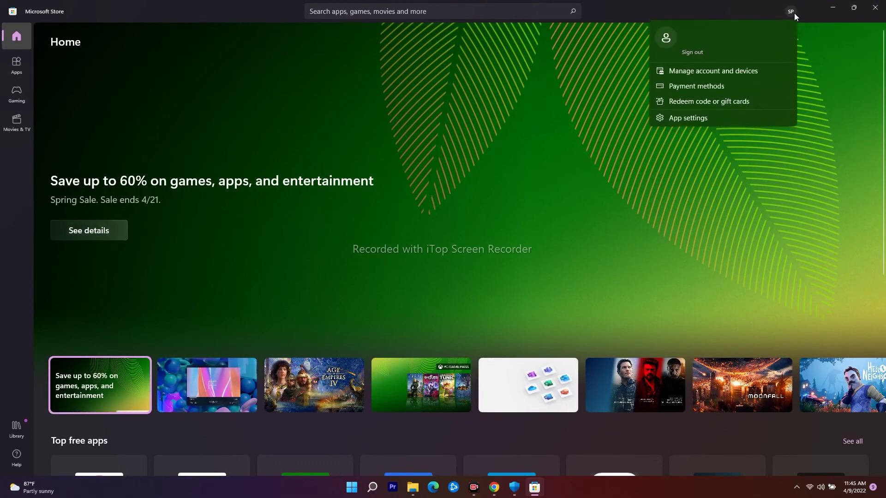
left_click(848, 50)
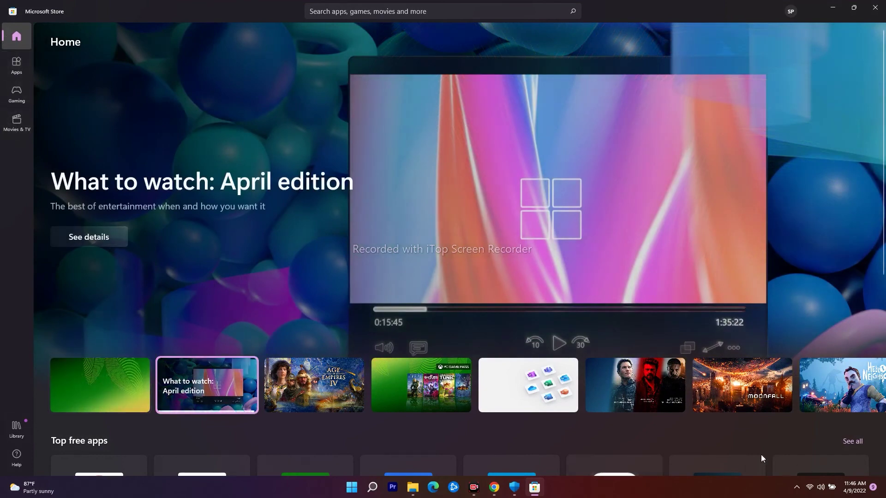
- Check the Microsoft Store library and the Minecraft Launcher's extra options, return to the home page and minimize the store
left_click(17, 428)
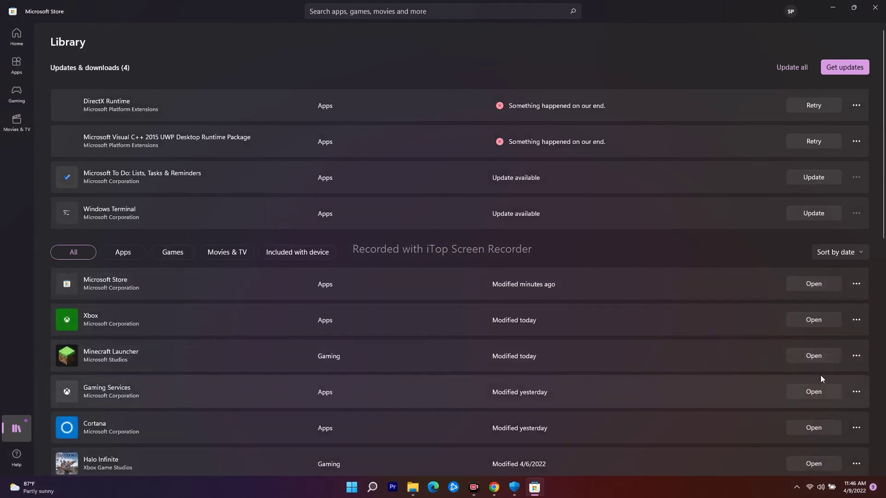
left_click(857, 358)
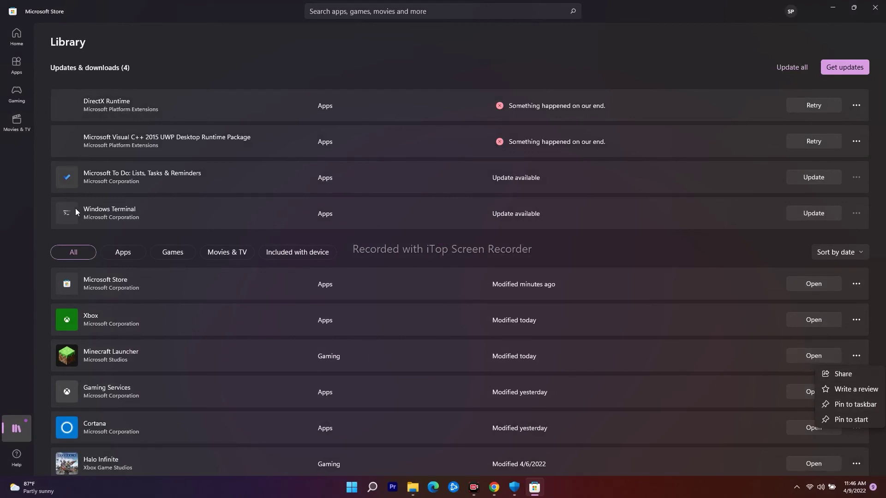
left_click(21, 47)
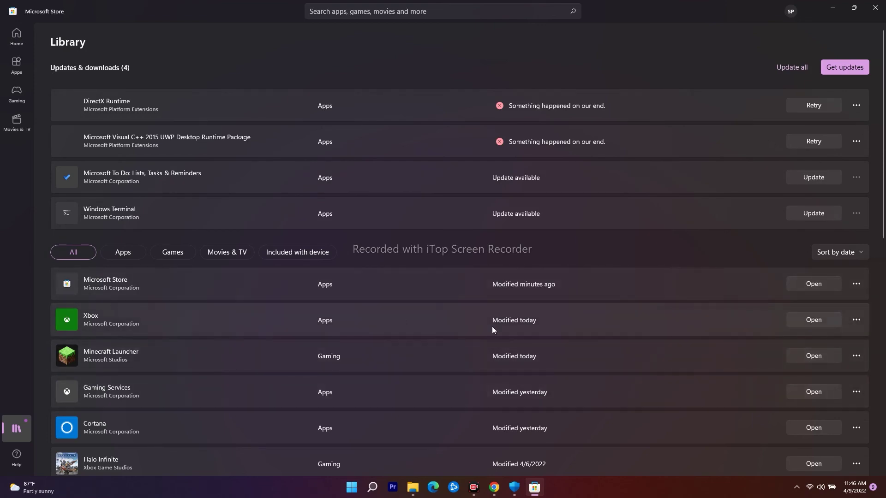
left_click(16, 36)
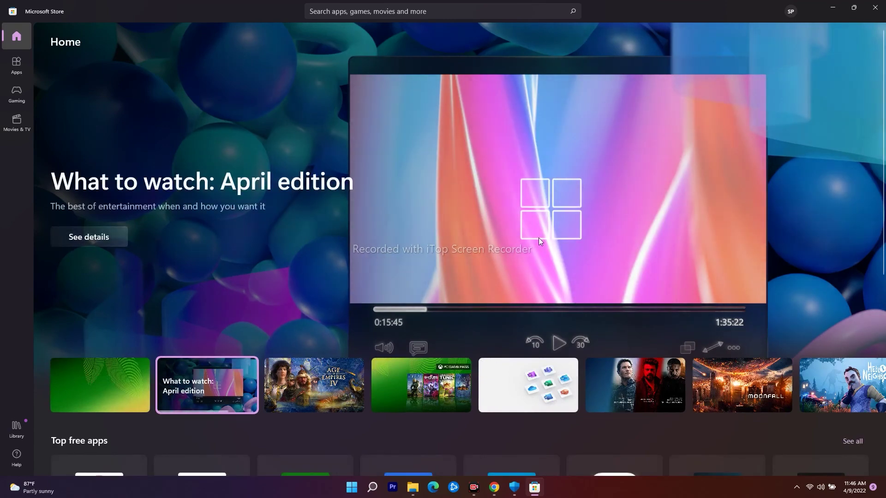
left_click(833, 7)
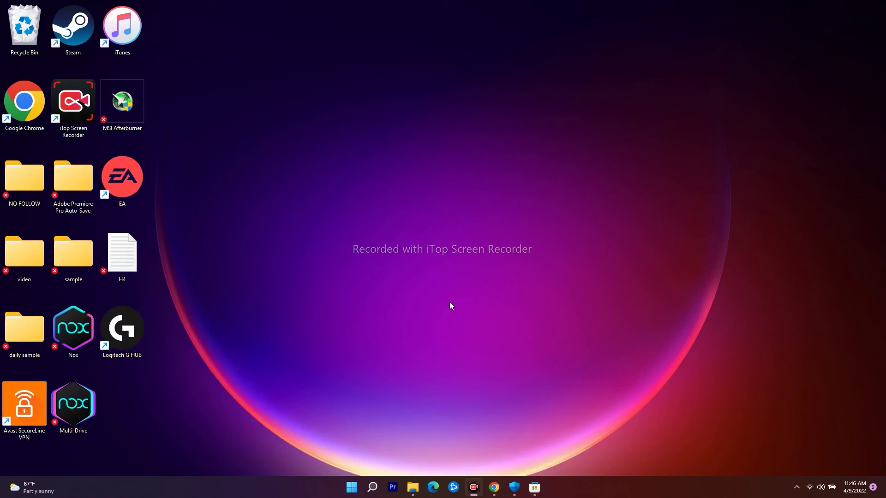
mouse_move(494, 492)
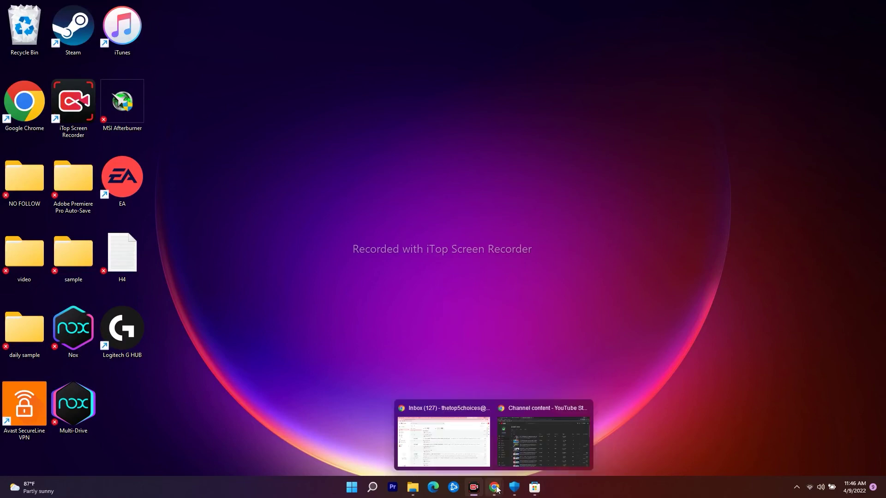
left_click(549, 425)
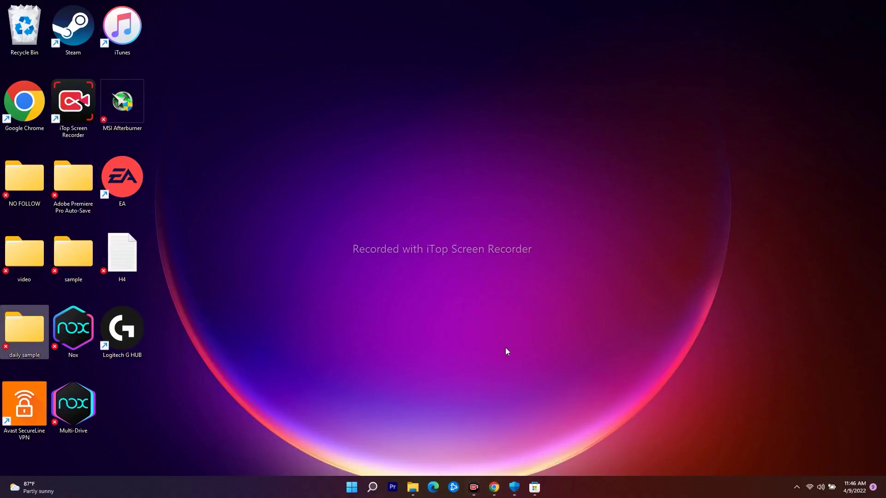
- Open Command Prompt as administrator and try to run a system file scan with "sfc /scanow"
left_click(372, 487)
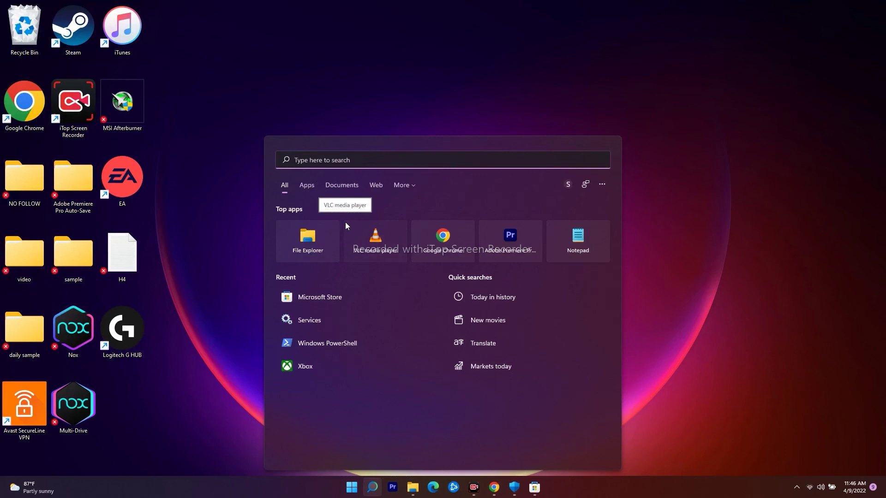
type("cmm")
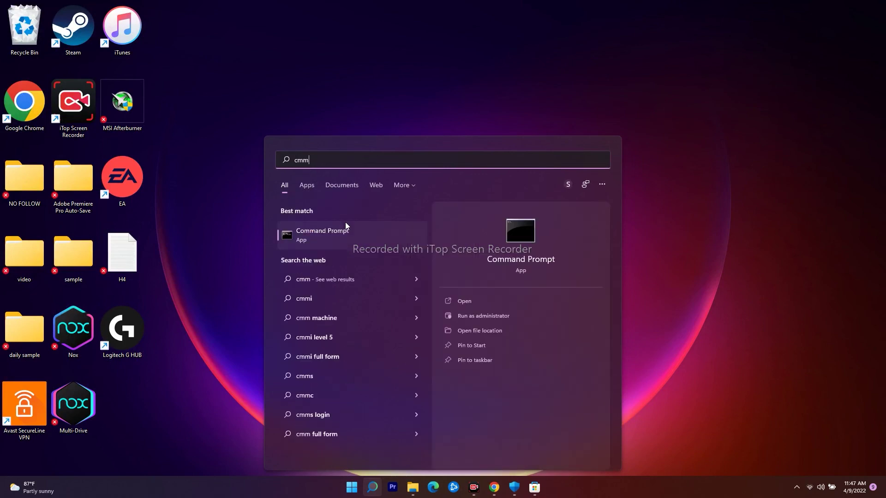
left_click(482, 318)
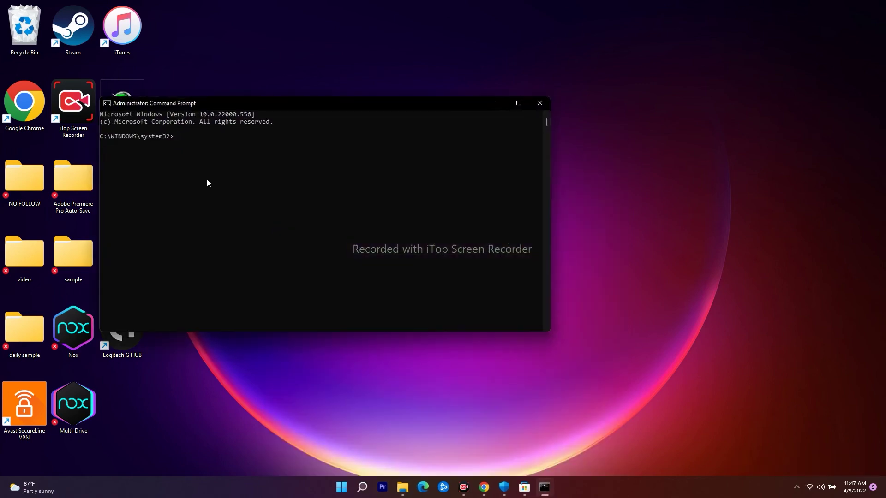
type("sfc /scanow")
key("Return")
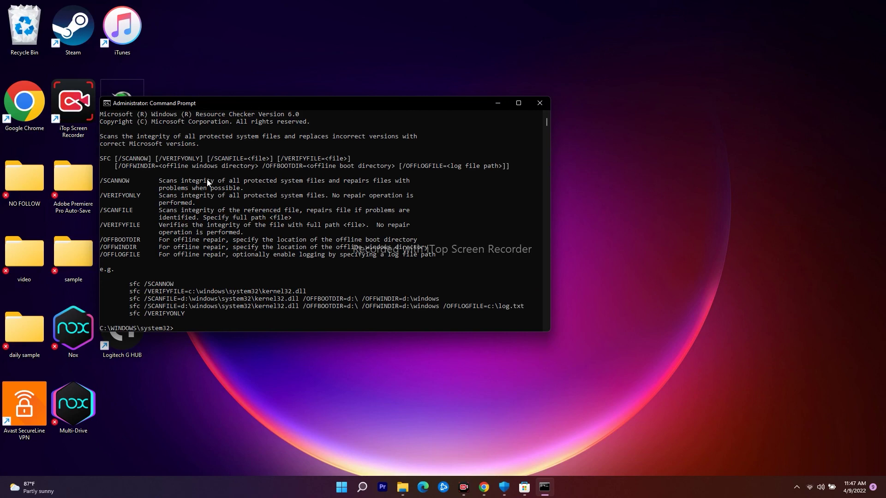
- Run "Dism /online /cleanup-image /restorehealth" to repair the Windows image and minimize the Command Prompt window
type("Dism /online /cleanup-image /restpre")
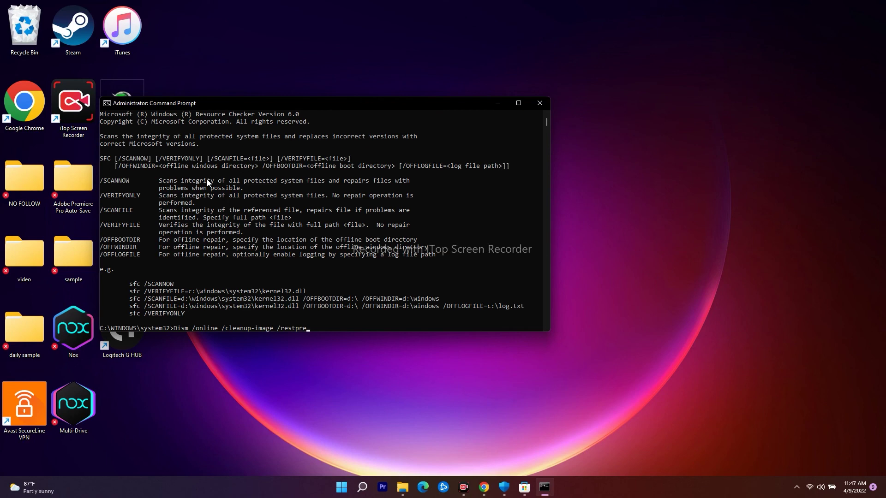
key("BackSpace")
key("BackSpace")
key("BackSpace")
type("orehea")
key("Return")
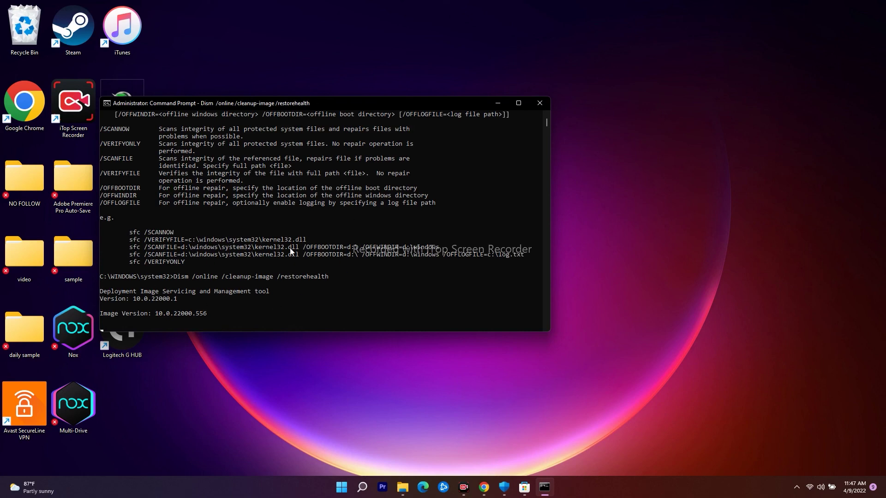
left_click(497, 105)
left_click(539, 487)
left_click(497, 104)
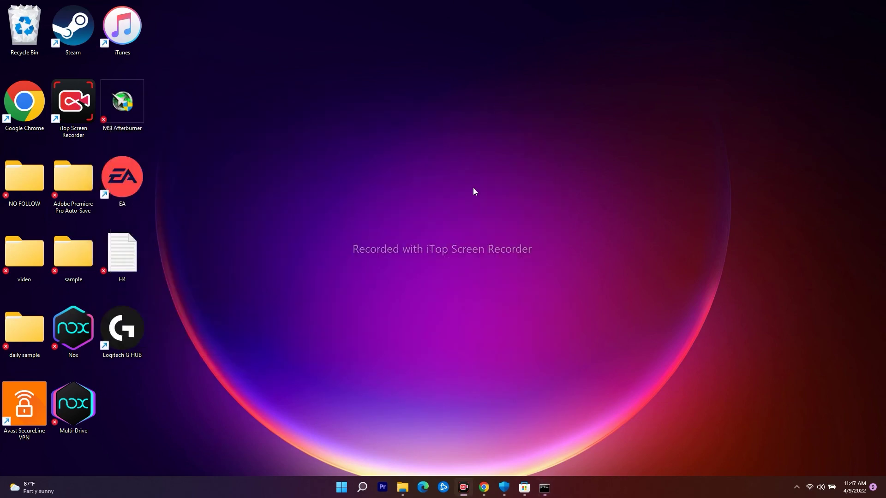
left_click(519, 489)
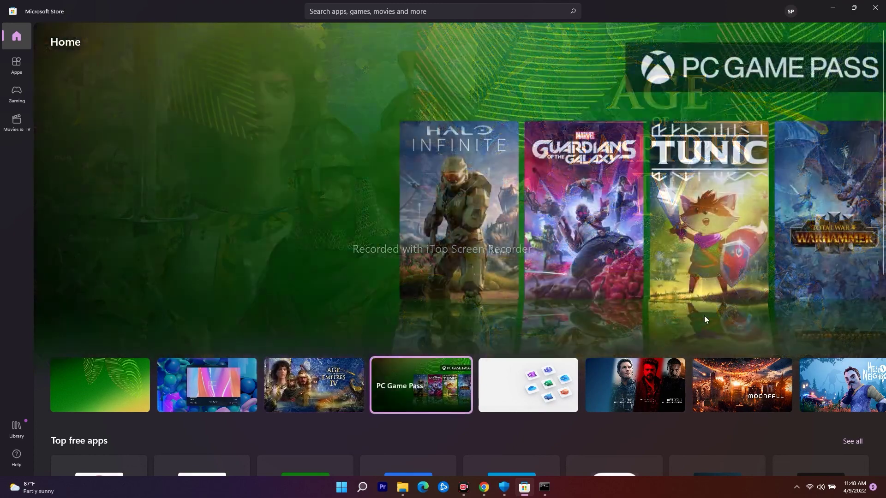
left_click(840, 9)
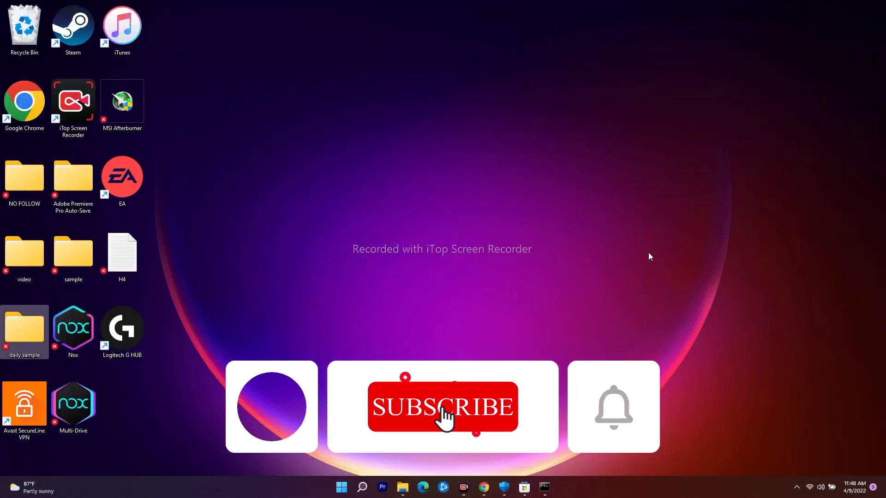